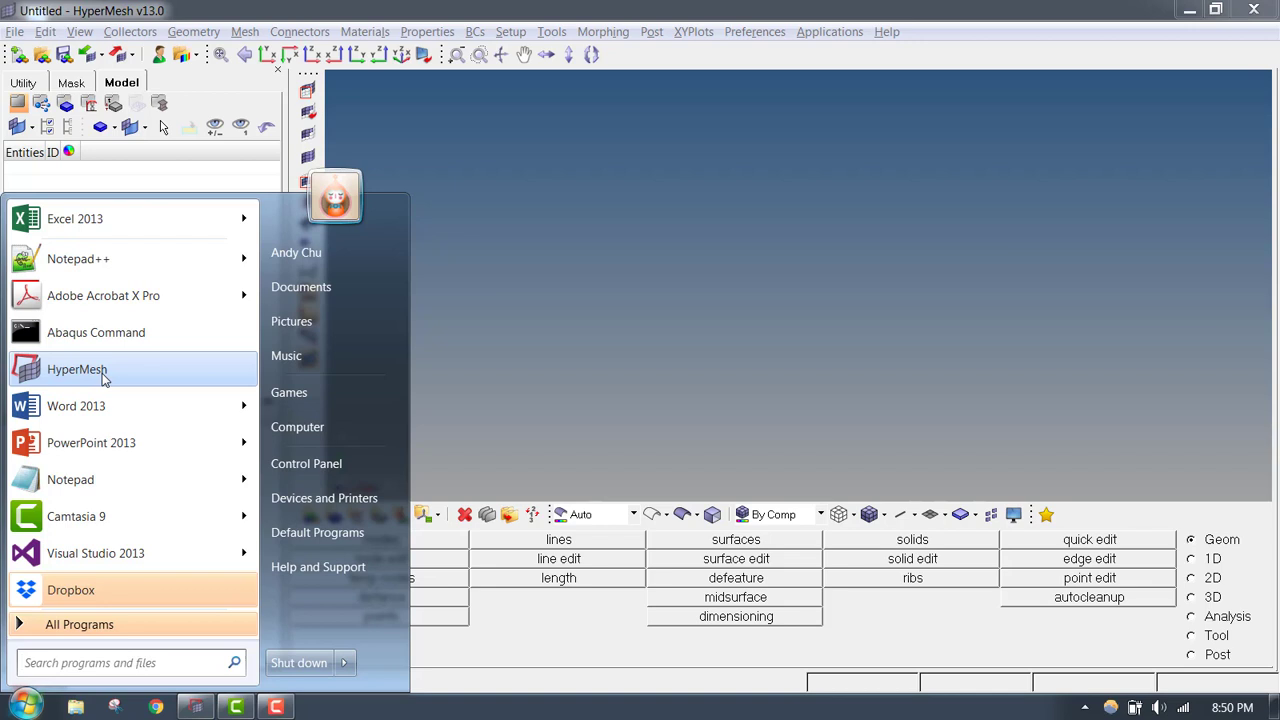
- Launch a new HyperMesh session
{"action": "right_click", "coordinate": [103, 374]}
{"action": "left_click", "coordinate": [151, 388]}
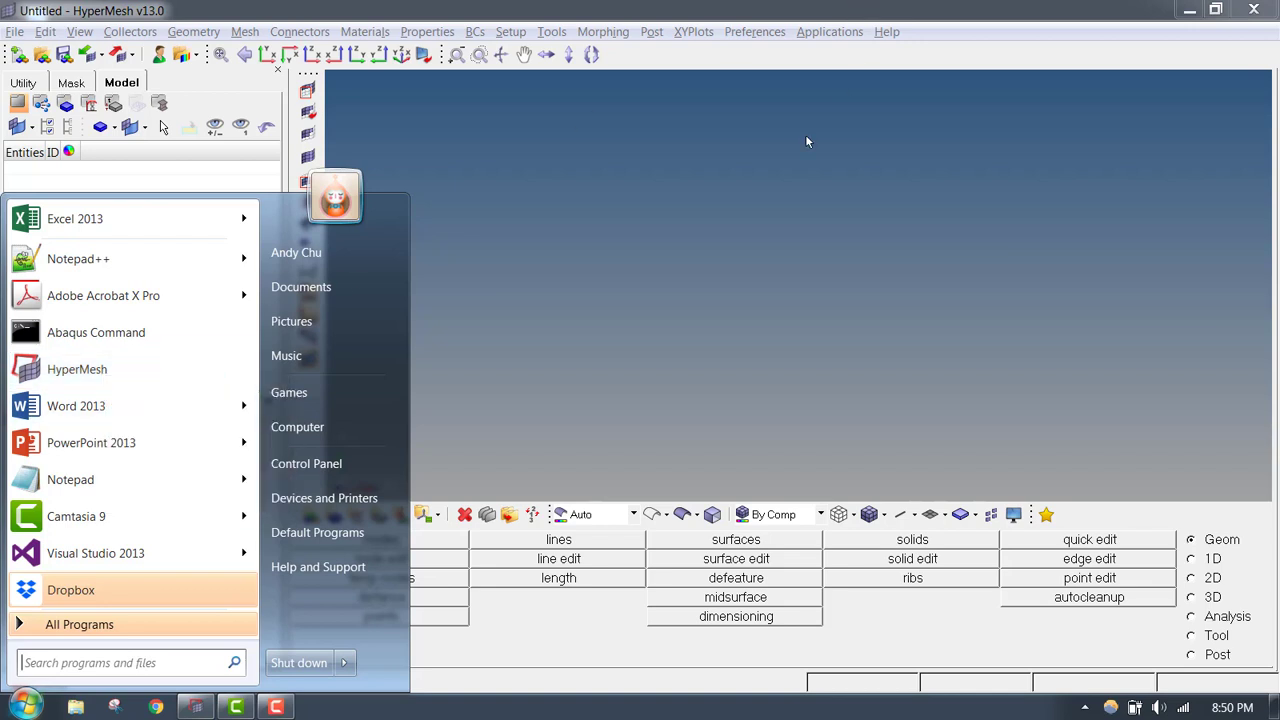
{"action": "left_click", "coordinate": [895, 241]}
{"action": "left_click", "coordinate": [1190, 10]}
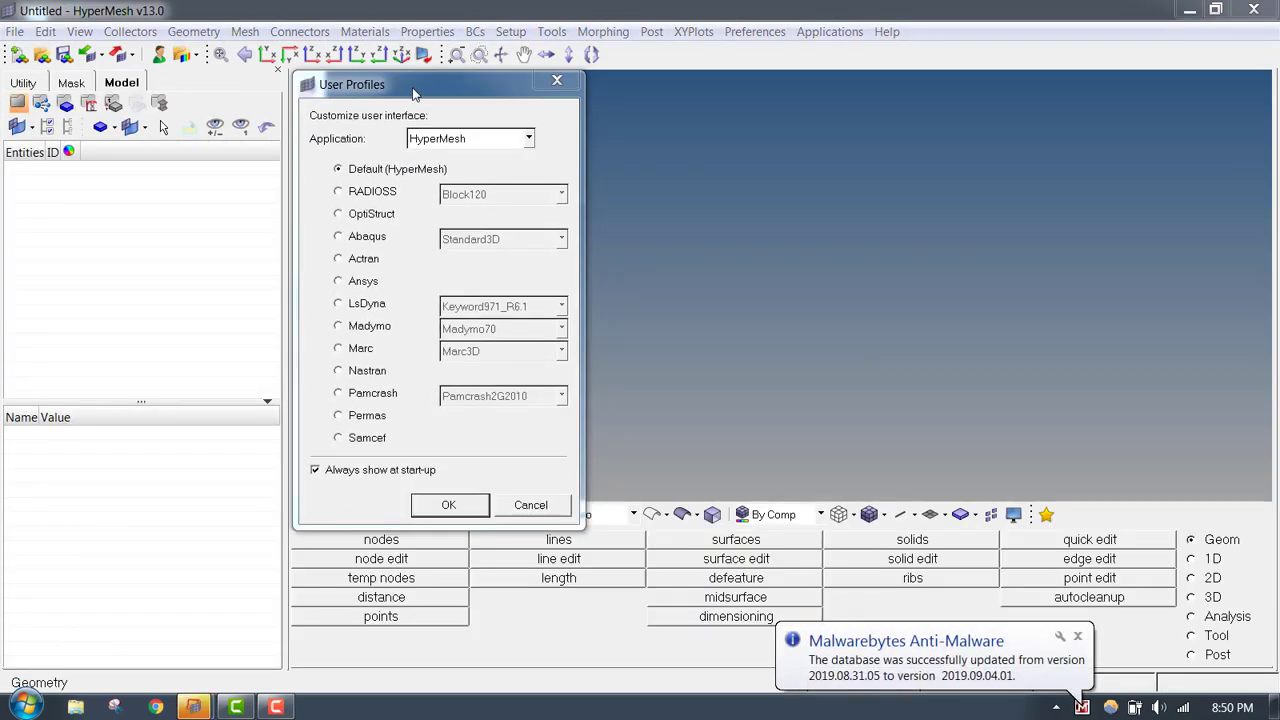
- Load the Nastran user profile for the HyperMesh application
{"action": "left_click_drag", "start_coordinate": [414, 97], "coordinate": [549, 103]}
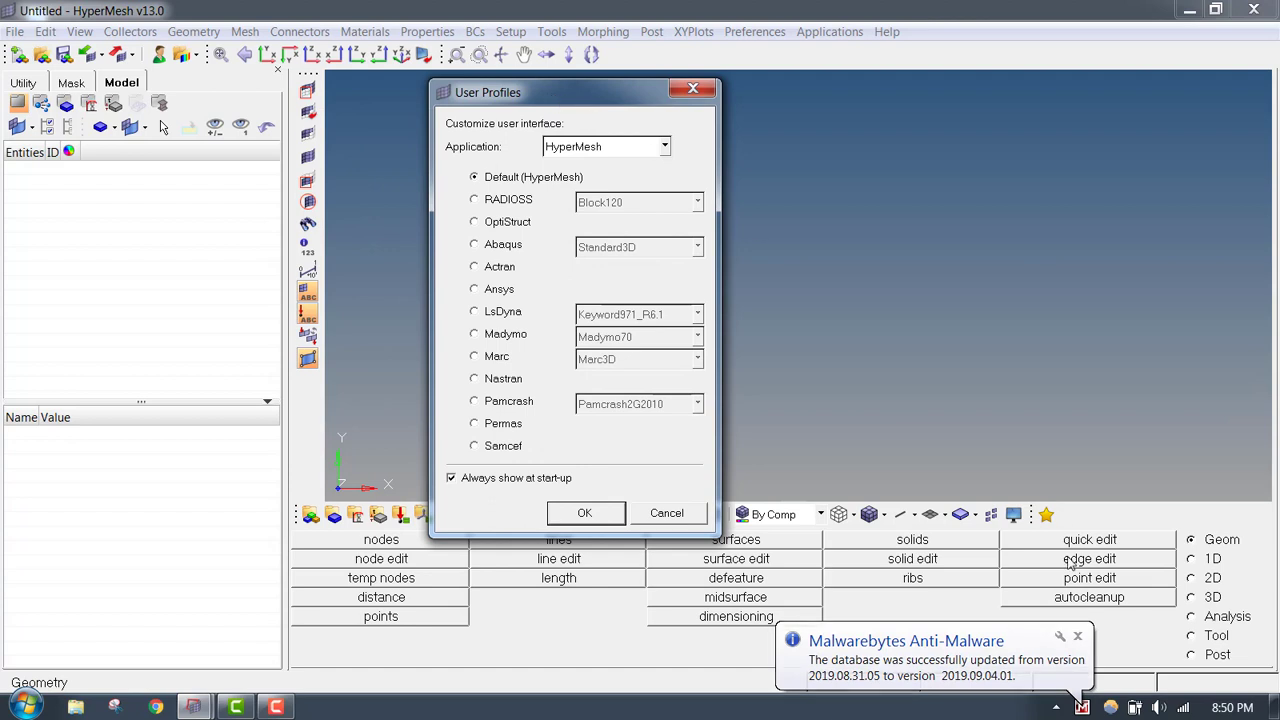
{"action": "left_click", "coordinate": [1078, 637]}
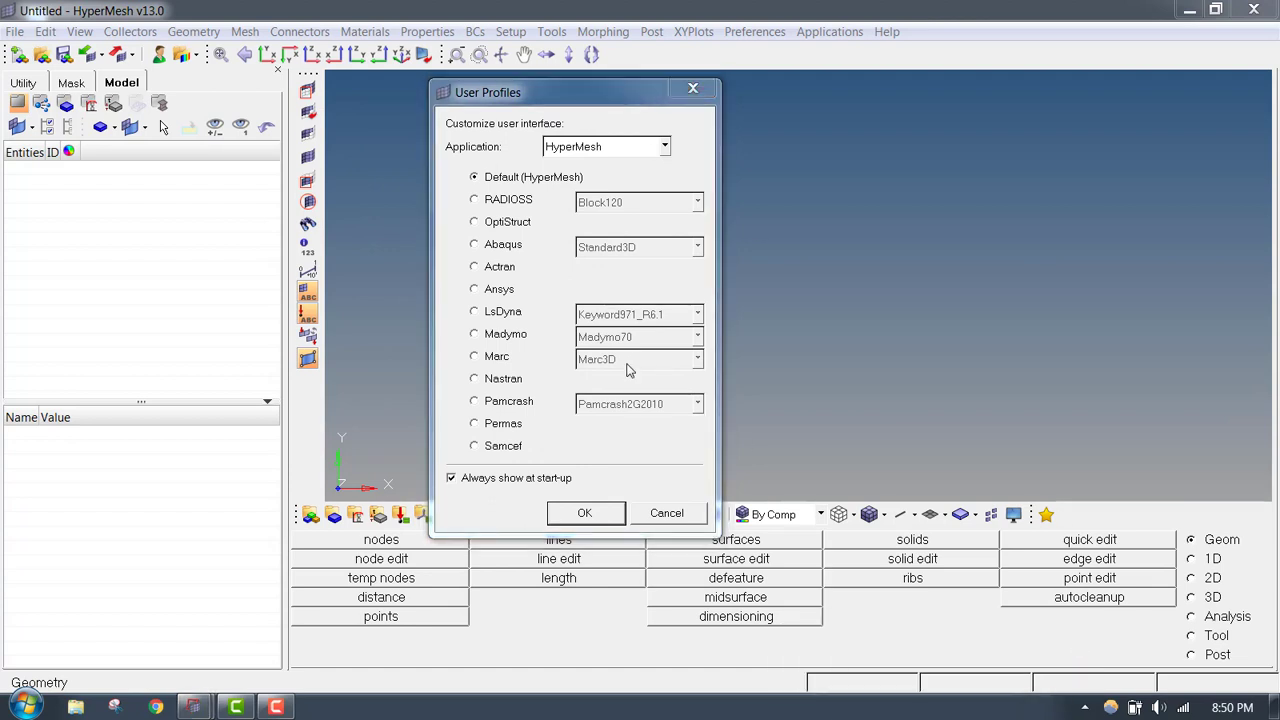
{"action": "left_click", "coordinate": [486, 384]}
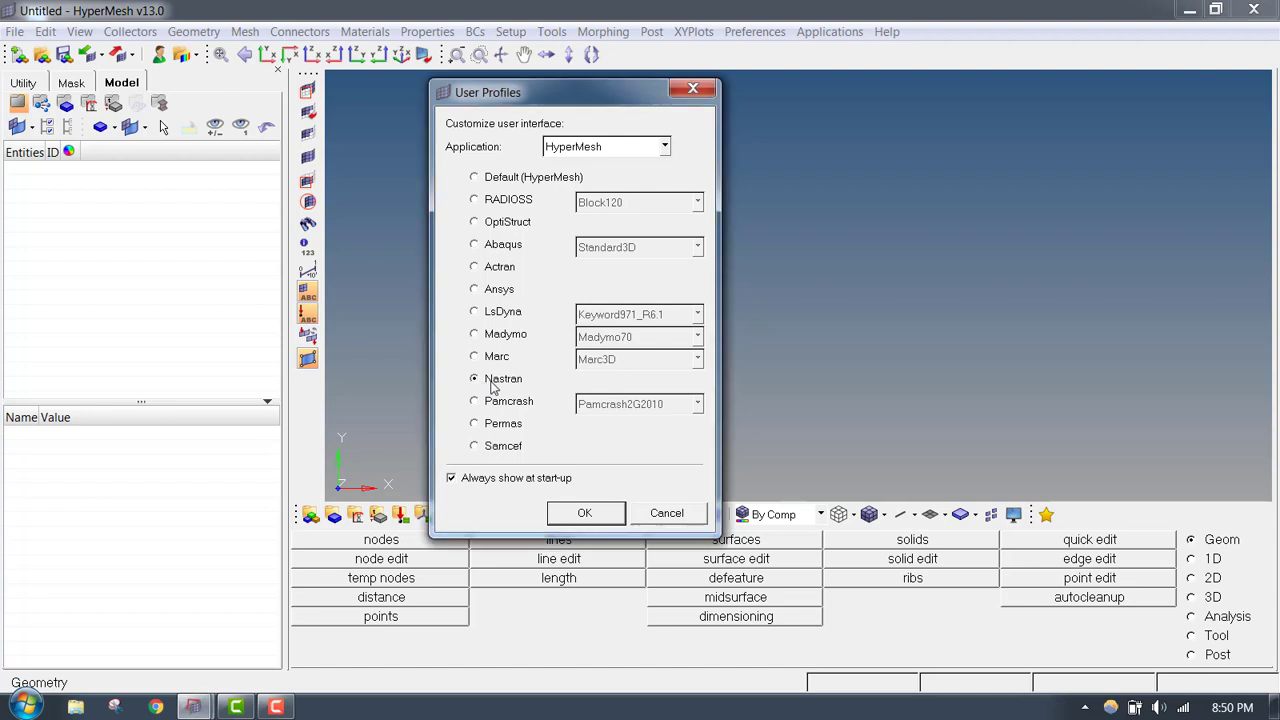
{"action": "left_click", "coordinate": [584, 512]}
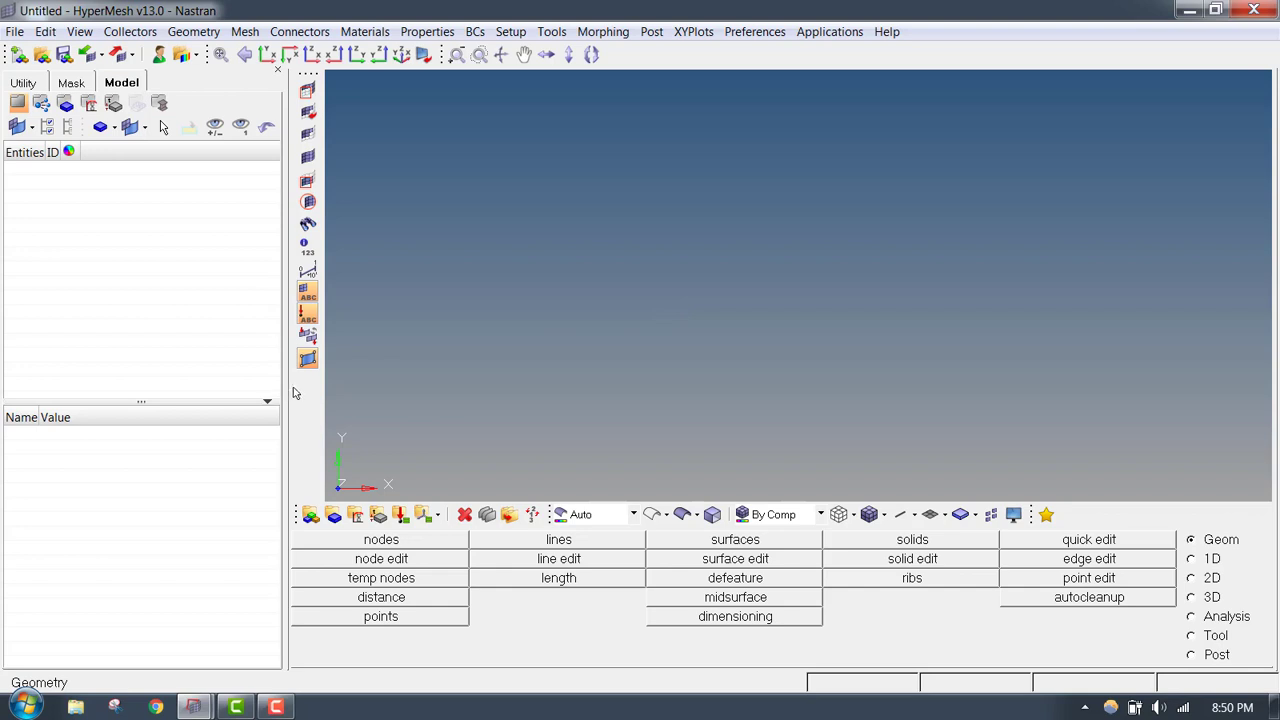
- Create a node at the origin, with x, y and z at 0
{"action": "left_click", "coordinate": [338, 541]}
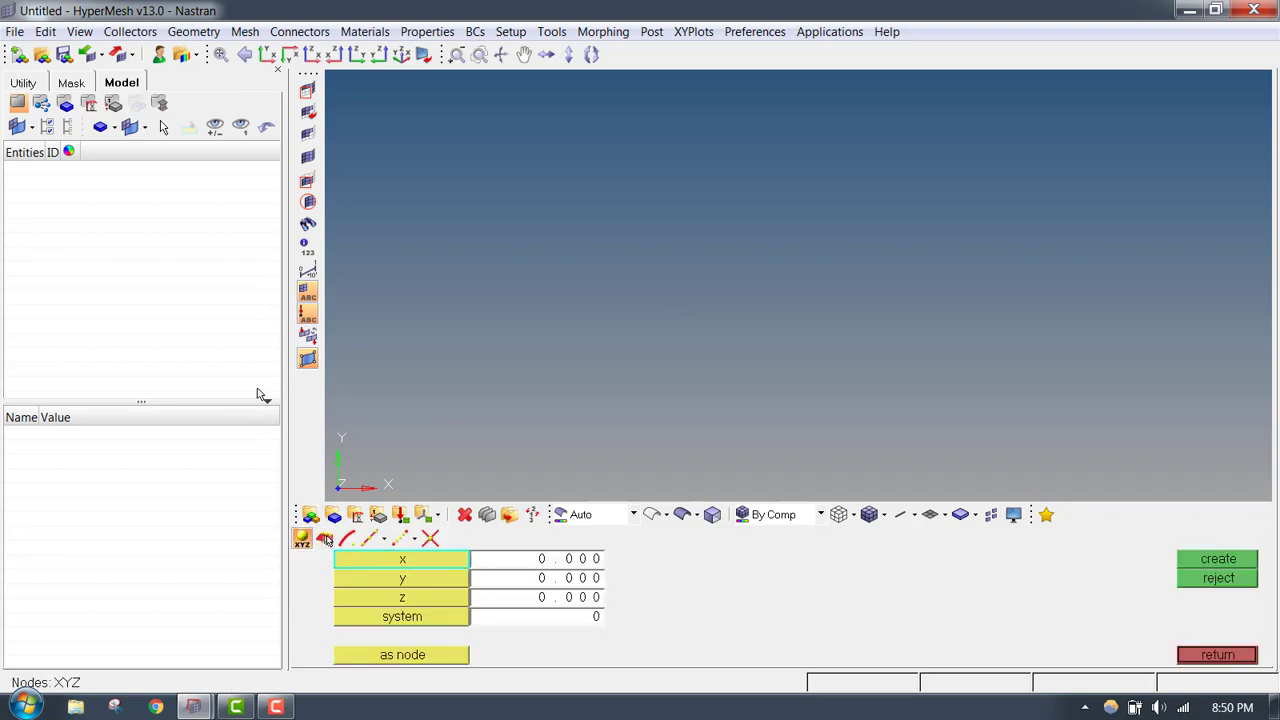
{"action": "left_click_drag", "start_coordinate": [284, 373], "coordinate": [243, 380]}
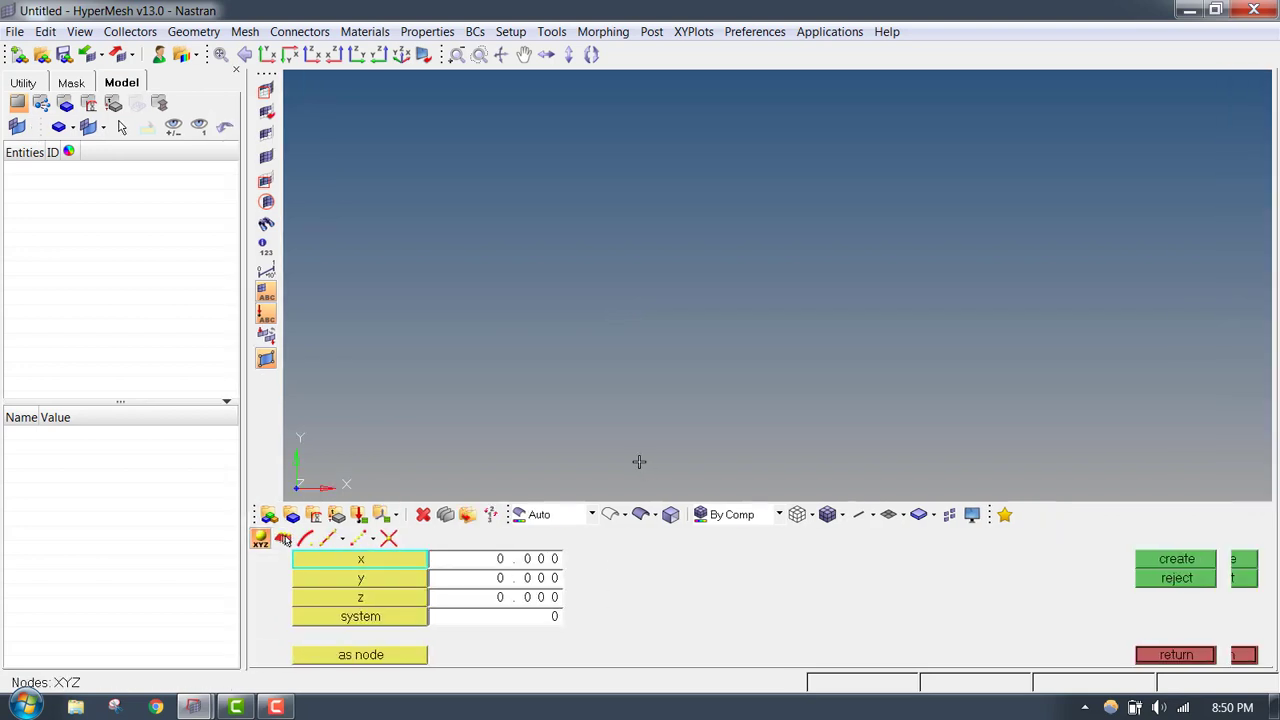
{"action": "left_click", "coordinate": [1218, 559]}
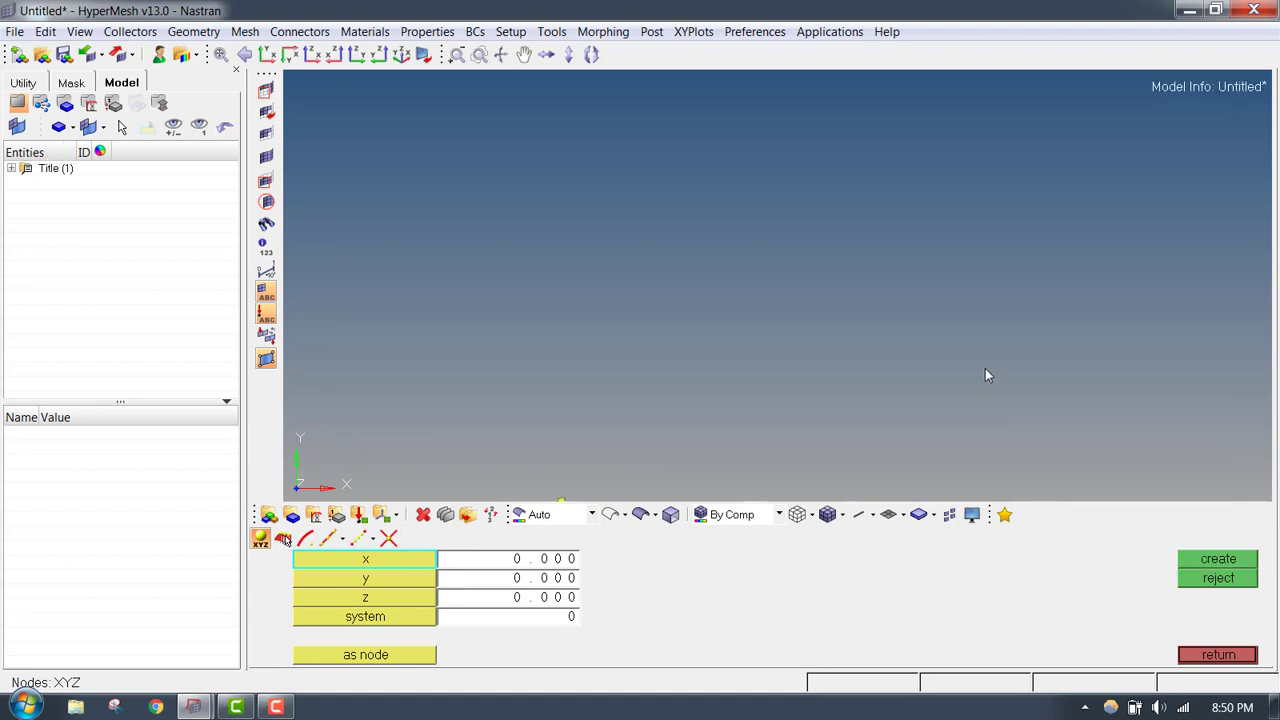
- Create a second node at x 10, y 0, z 0
{"action": "middle_click", "coordinate": [790, 305], "text": "ctrl"}
{"action": "right_click_drag", "start_coordinate": [822, 298], "coordinate": [643, 281], "text": "ctrl"}
{"action": "scroll", "coordinate": [636, 300], "scroll_direction": "up", "scroll_amount": 1, "text": "ctrl"}
{"action": "left_click", "coordinate": [532, 579]}
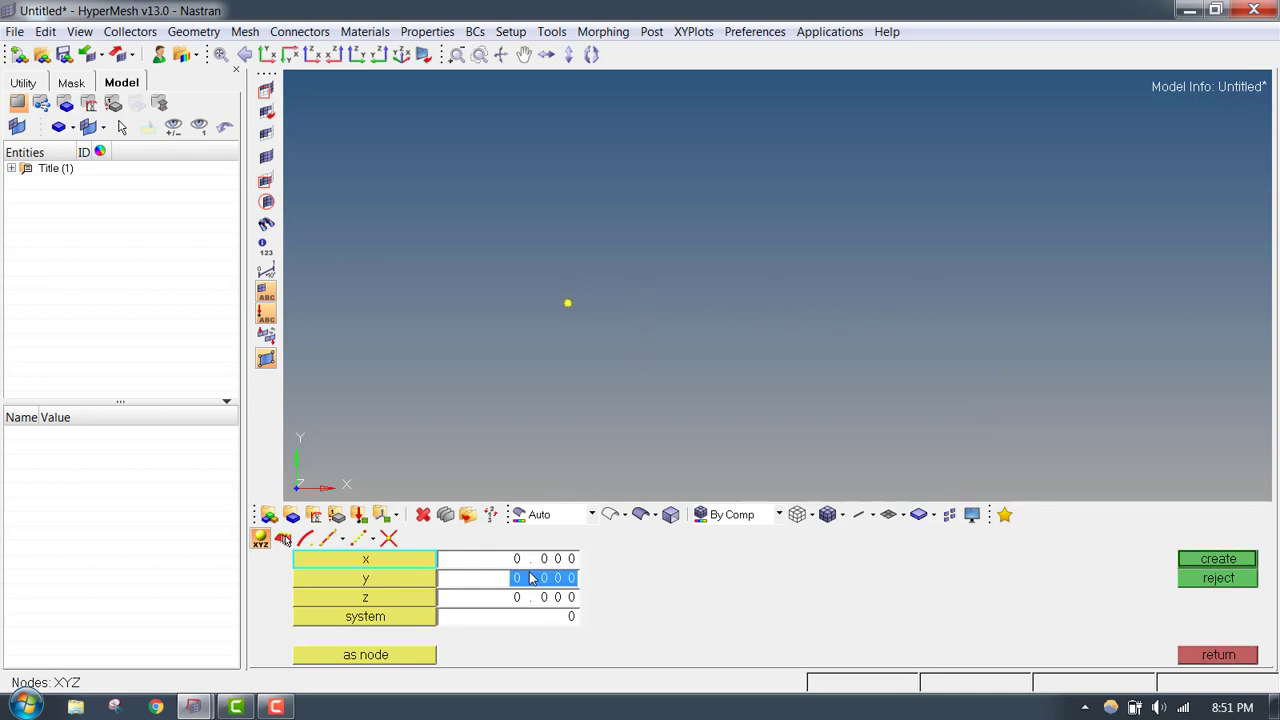
{"action": "left_click", "coordinate": [550, 582]}
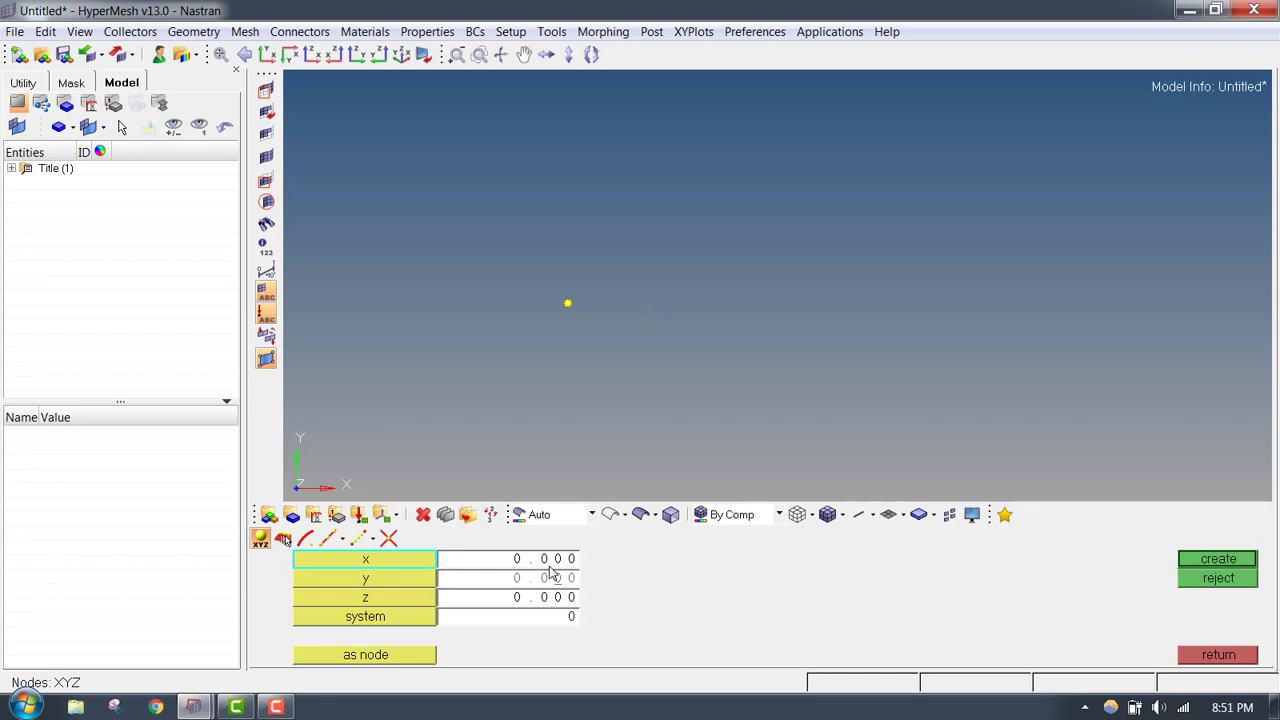
{"action": "left_click", "coordinate": [551, 565]}
{"action": "type", "text": "10"}
{"action": "left_click", "coordinate": [1218, 562]}
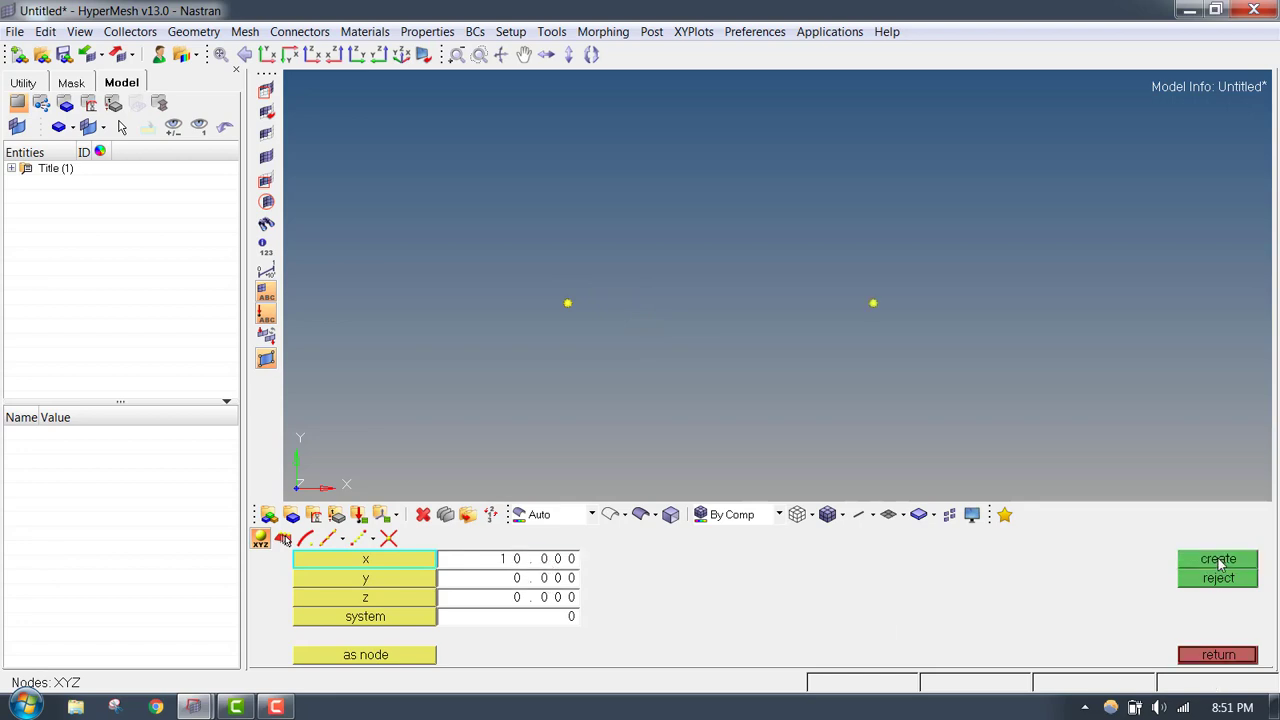
- Create a third node at x 10, y 0, z 1
{"action": "mouse_move", "coordinate": [849, 297]}
{"action": "left_mouse_down", "text": "ctrl"}
{"action": "mouse_move", "coordinate": [794, 303]}
{"action": "mouse_move", "coordinate": [823, 329]}
{"action": "mouse_move", "coordinate": [791, 364]}
{"action": "mouse_move", "coordinate": [626, 377]}
{"action": "left_mouse_up", "text": "ctrl"}
{"action": "left_click", "coordinate": [550, 588]}
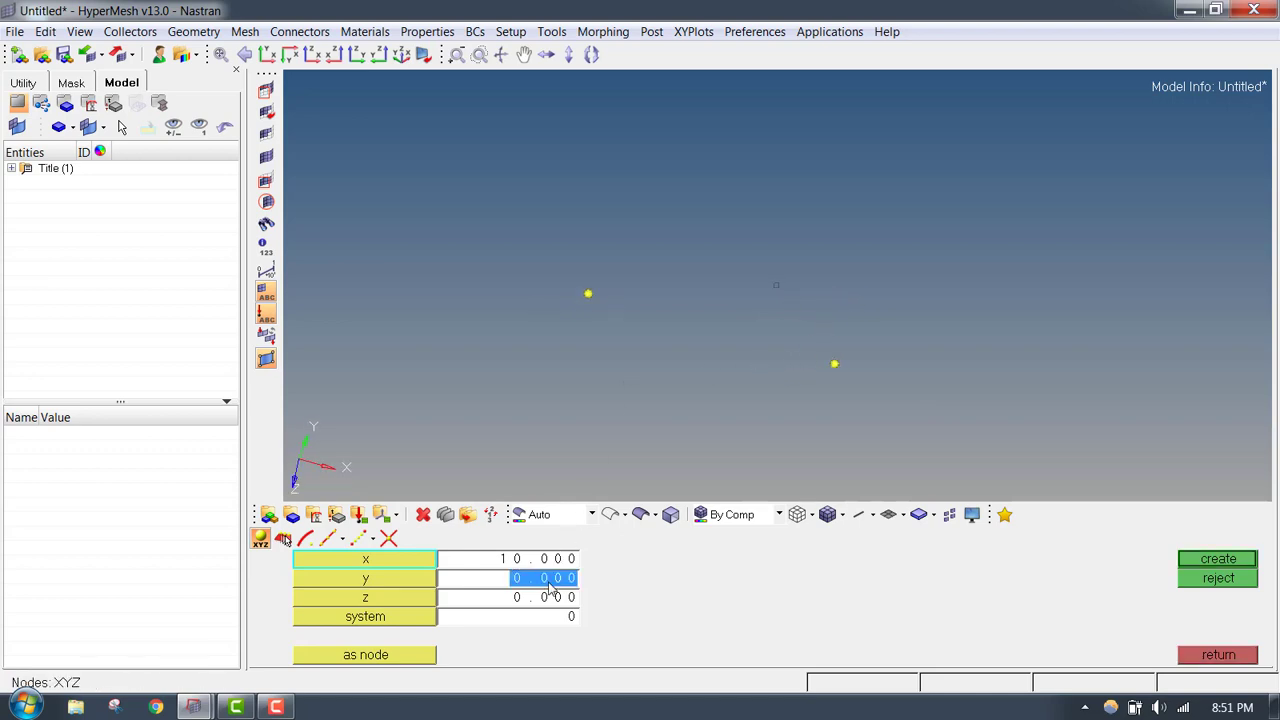
{"action": "key", "text": "BackSpace"}
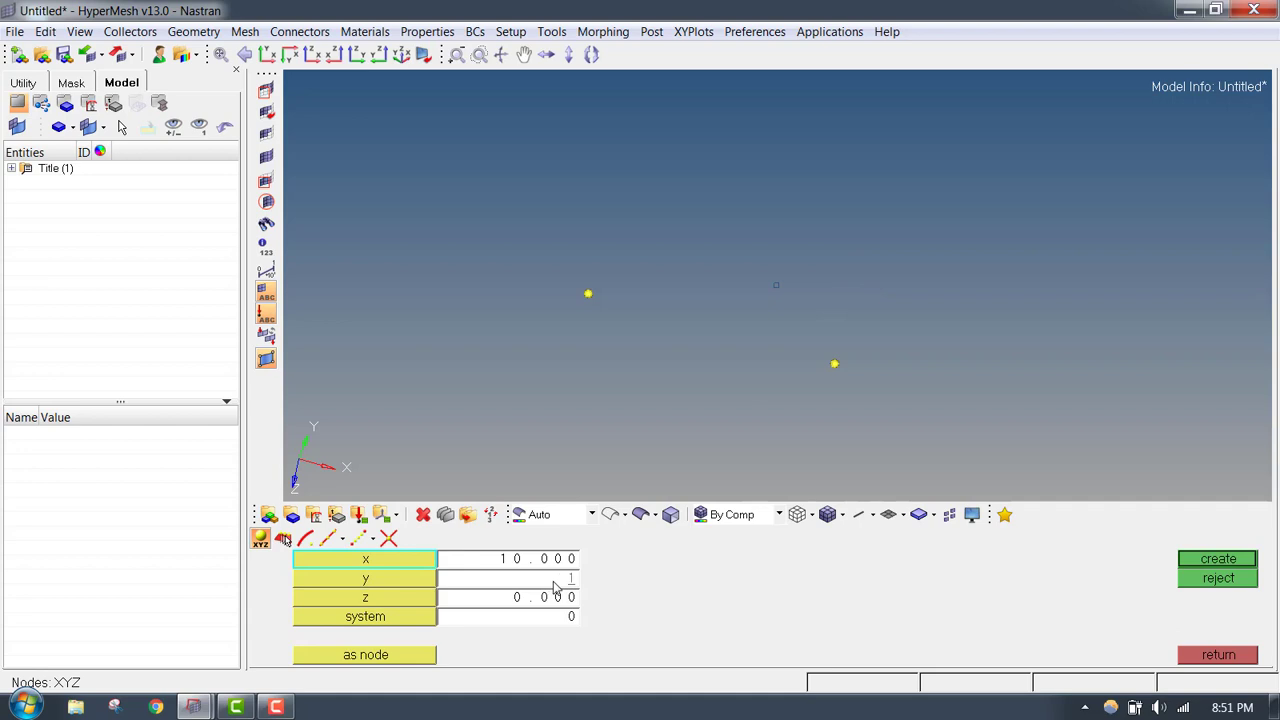
{"action": "key", "text": "Tab"}
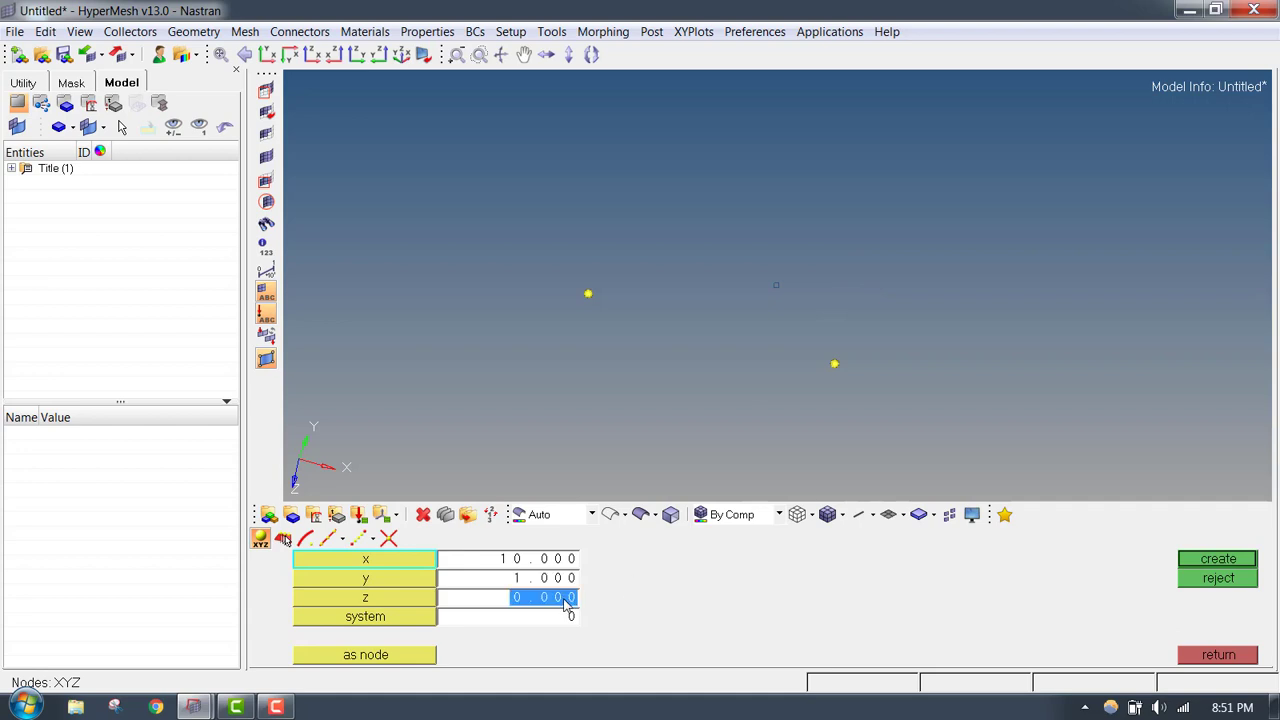
{"action": "left_click", "coordinate": [565, 589]}
{"action": "type", "text": "0"}
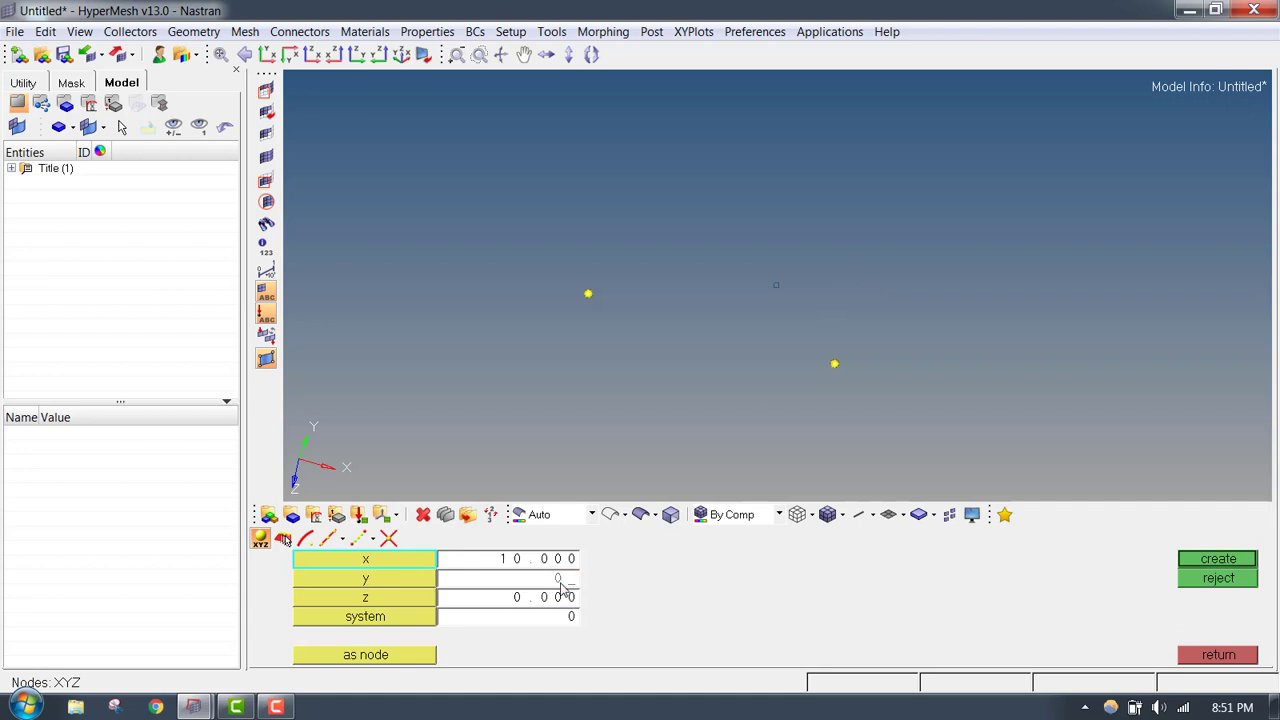
{"action": "left_click", "coordinate": [568, 603]}
{"action": "type", "text": "1"}
{"action": "left_click", "coordinate": [1218, 559]}
- Create a node at x 1, y 0, z 1 and leave node creation
{"action": "left_click_drag", "start_coordinate": [732, 306], "coordinate": [587, 246], "text": "ctrl"}
{"action": "left_click", "coordinate": [548, 560]}
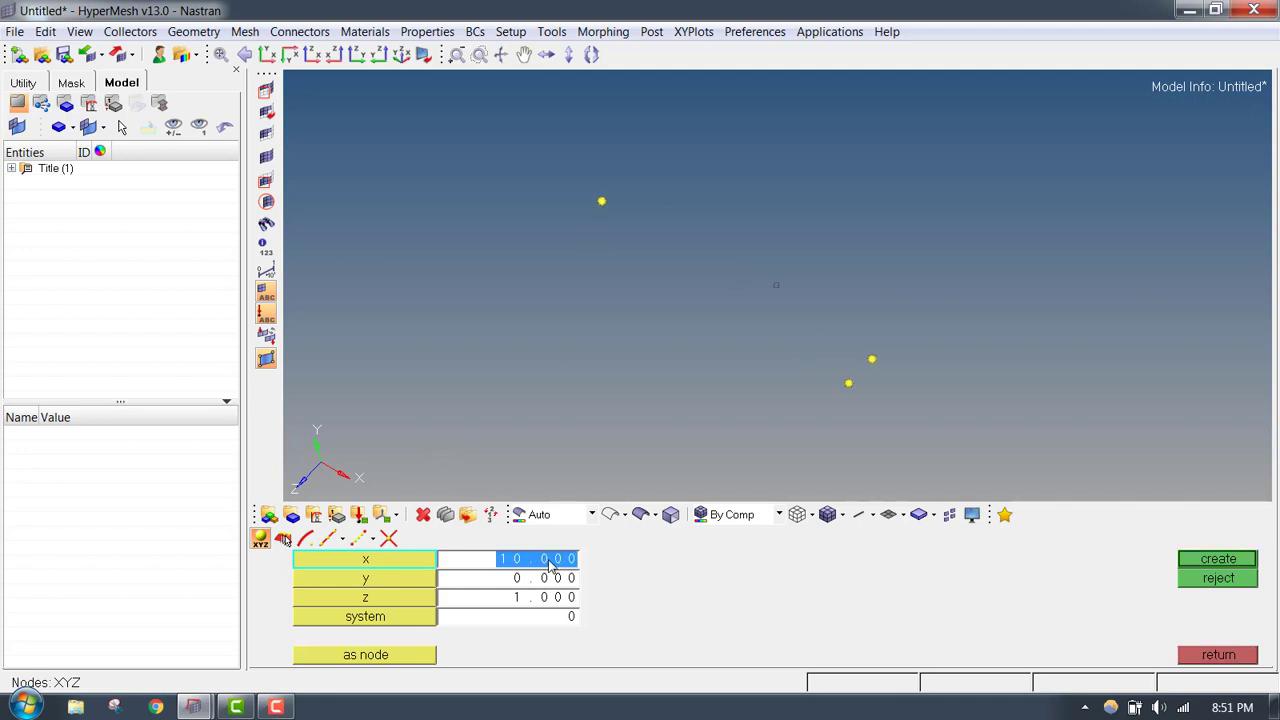
{"action": "type", "text": "1"}
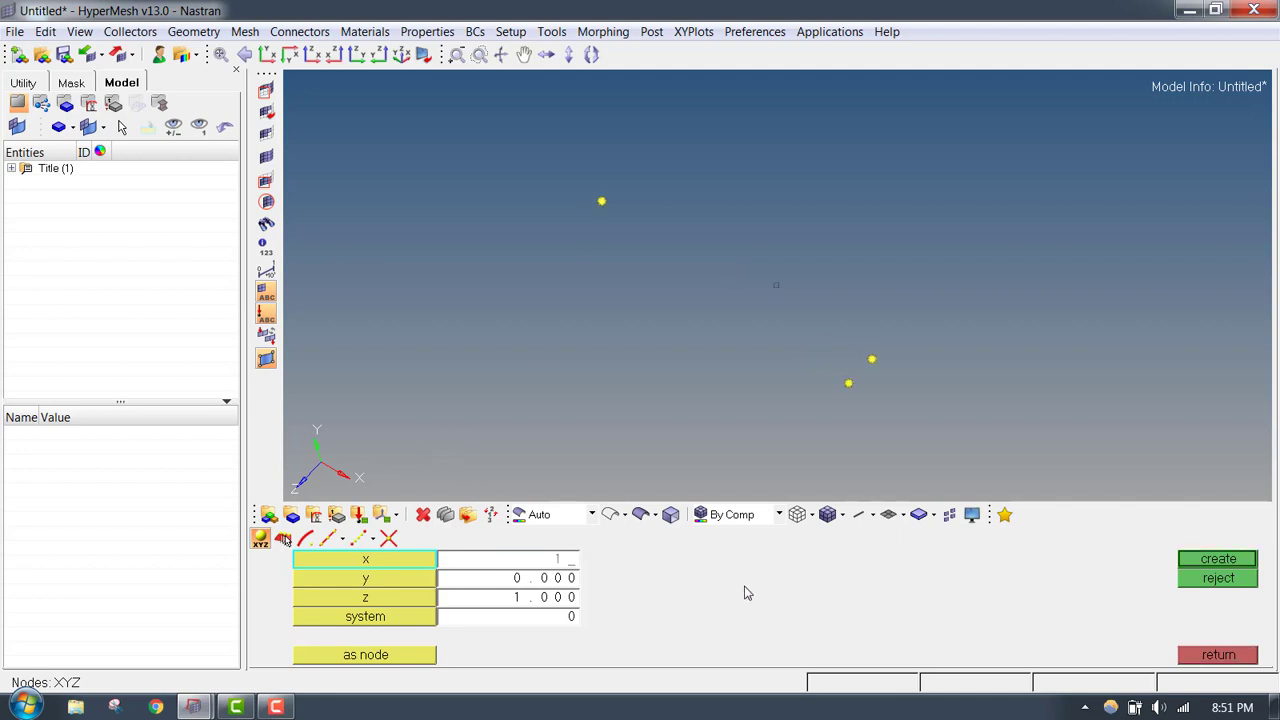
{"action": "left_click", "coordinate": [1249, 563]}
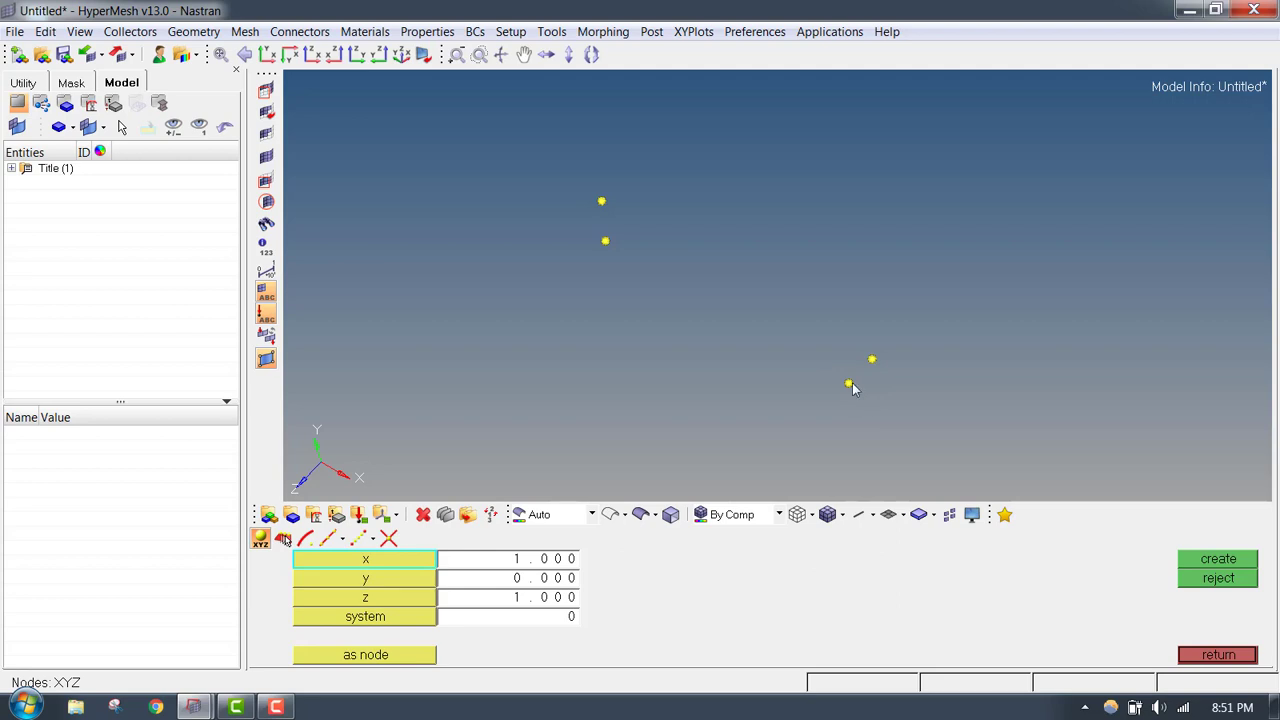
{"action": "left_click_drag", "start_coordinate": [686, 237], "coordinate": [629, 237], "text": "ctrl"}
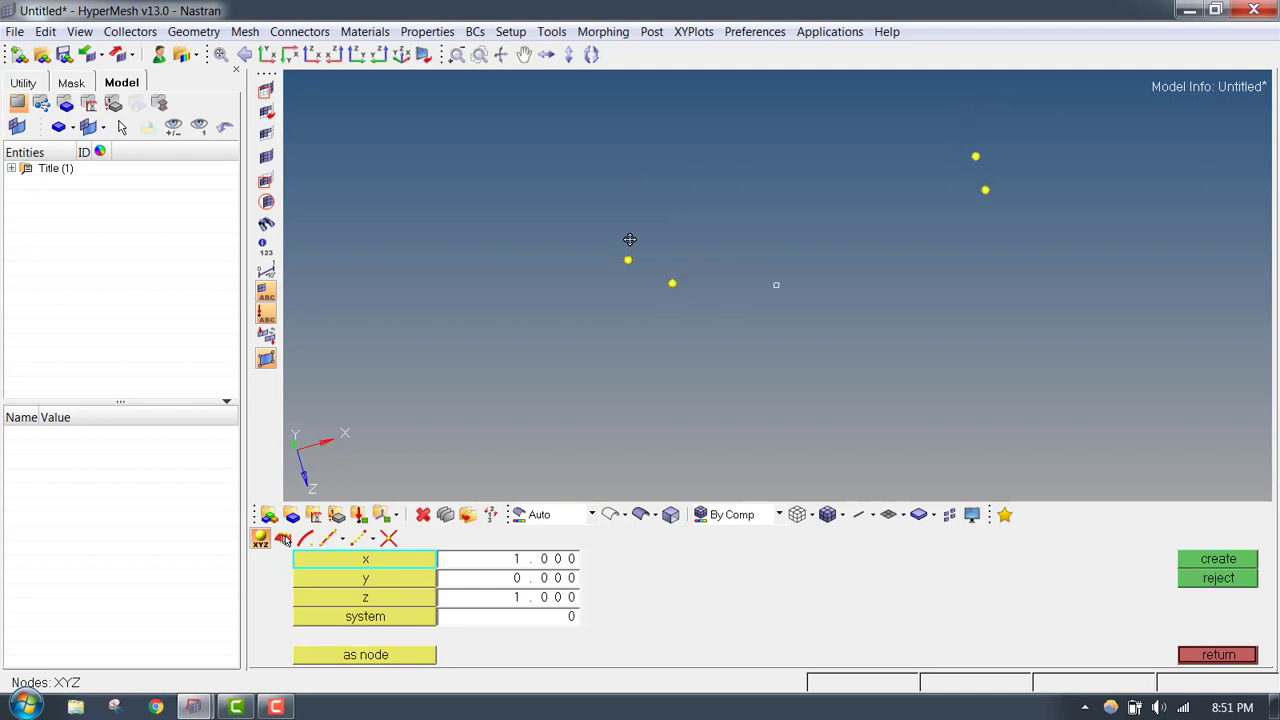
{"action": "left_click", "coordinate": [1210, 657]}
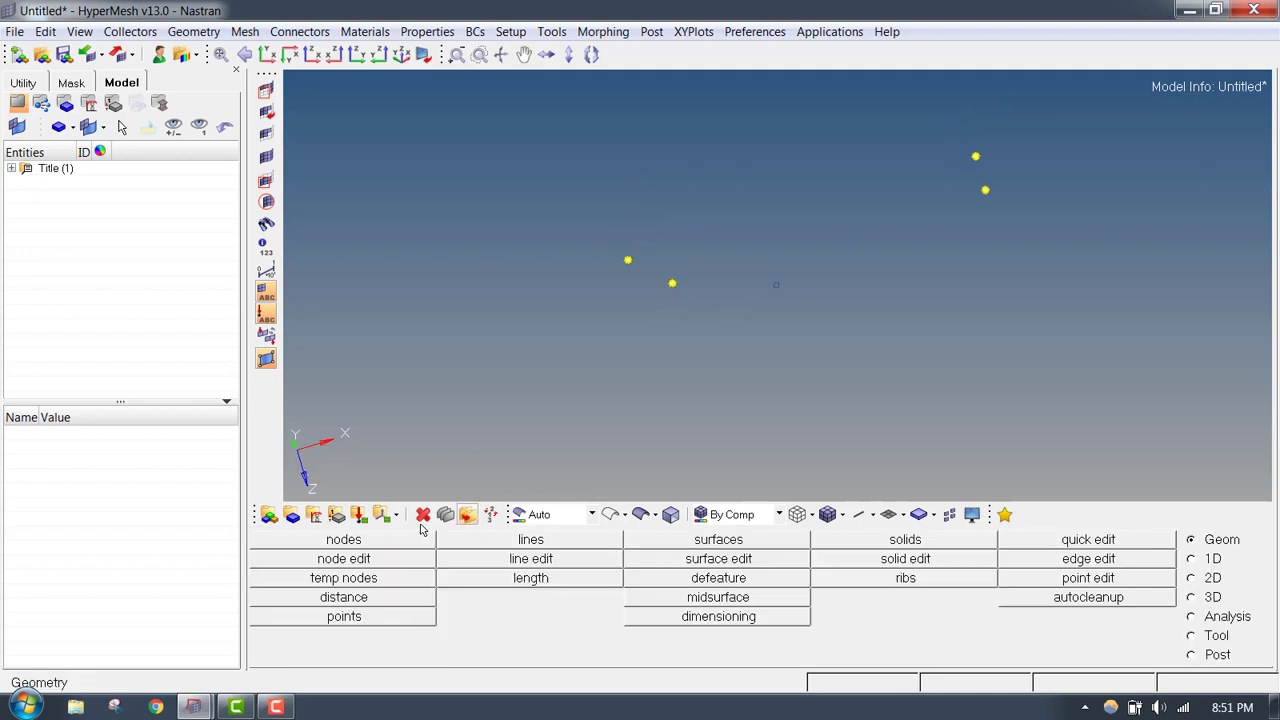
- Clear the misplaced temporary node at x 1, y 0, z 1
{"action": "left_click", "coordinate": [368, 579]}
{"action": "left_click_drag", "start_coordinate": [754, 340], "coordinate": [646, 284], "text": "ctrl"}
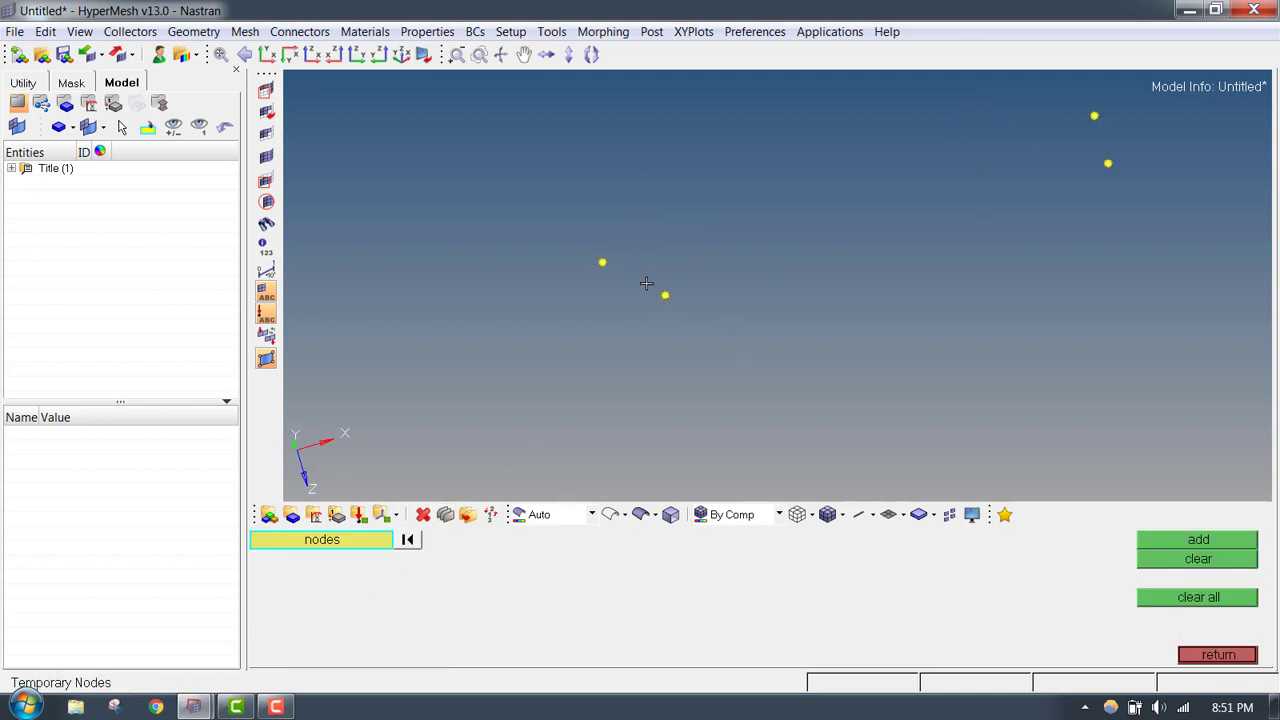
{"action": "left_click", "coordinate": [665, 296]}
{"action": "left_click", "coordinate": [1178, 559]}
{"action": "right_click_drag", "start_coordinate": [704, 304], "coordinate": [698, 316], "text": "ctrl"}
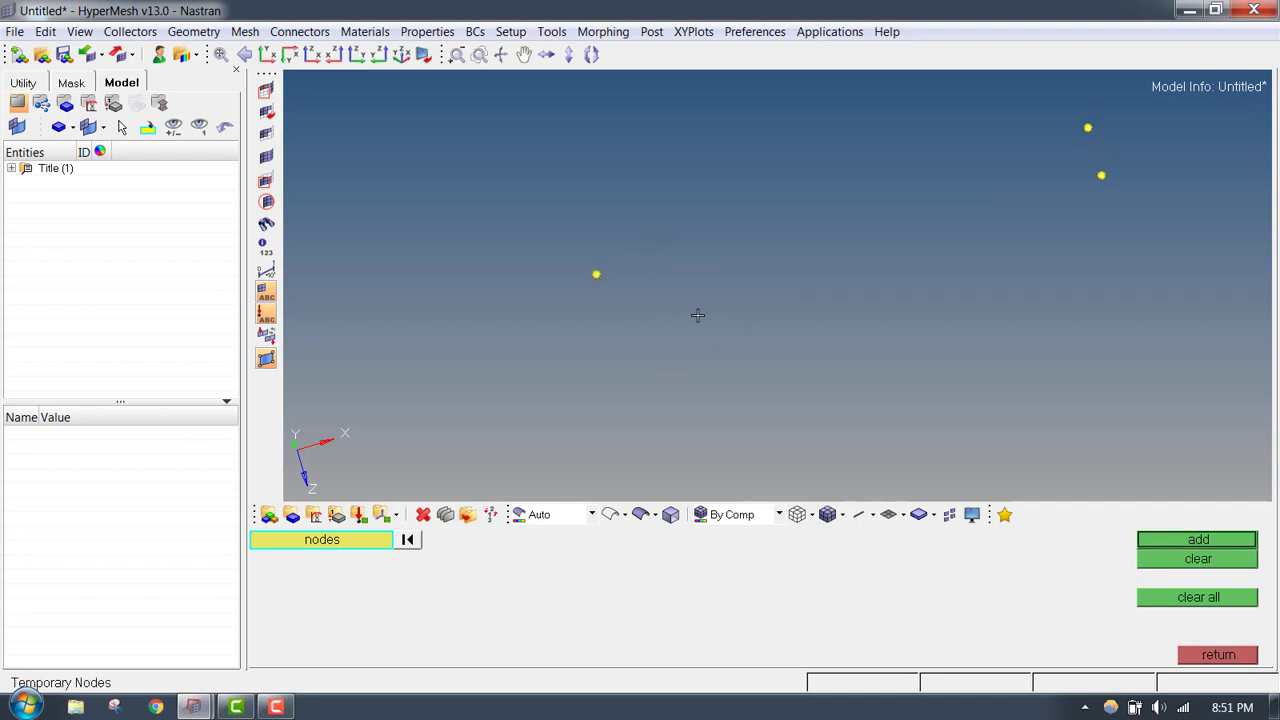
{"action": "left_click_drag", "start_coordinate": [697, 315], "coordinate": [701, 244], "text": "ctrl"}
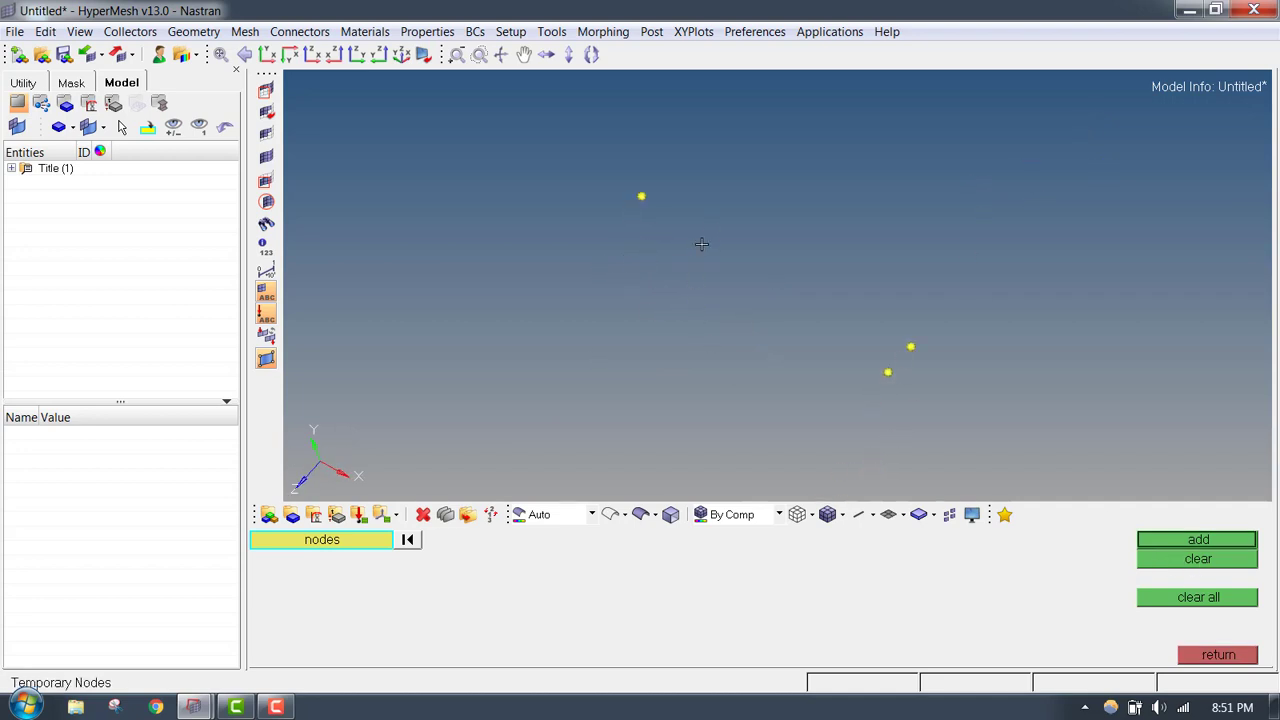
{"action": "key", "text": "Escape"}
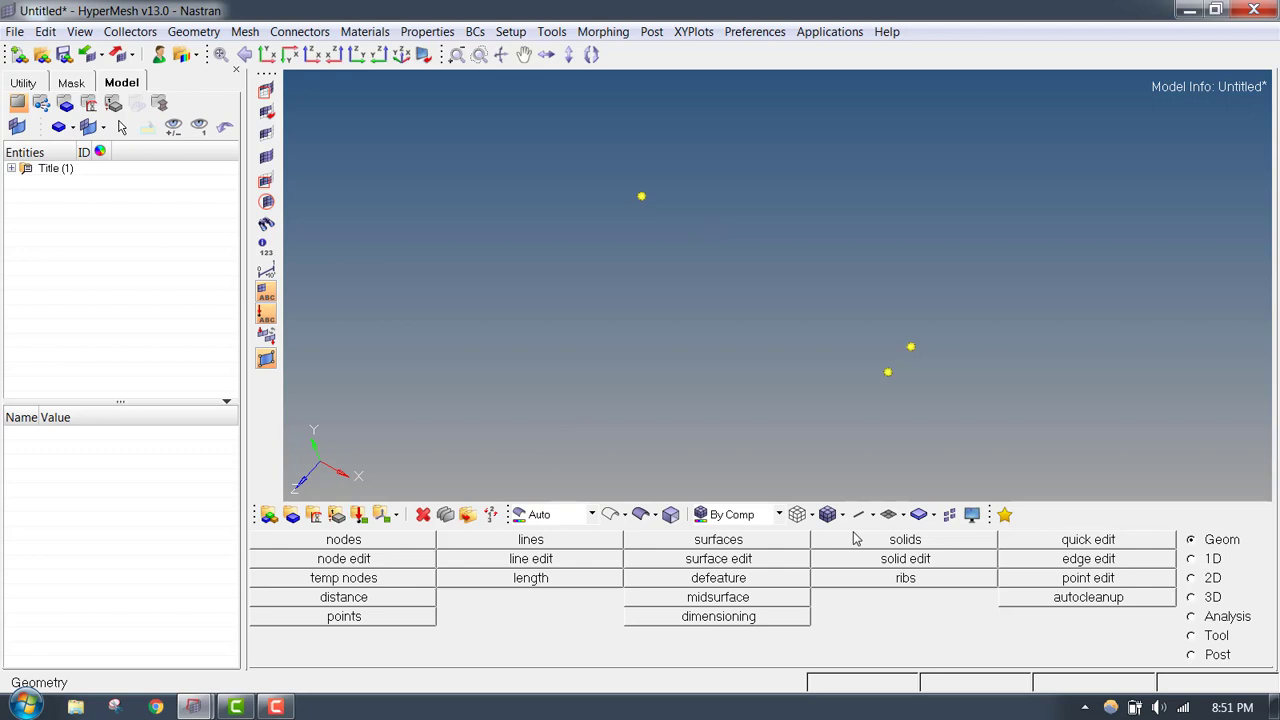
- Create the fourth corner node at x 0, y 0, z 1 and leave node creation
{"action": "left_click", "coordinate": [392, 546]}
{"action": "left_click", "coordinate": [549, 560]}
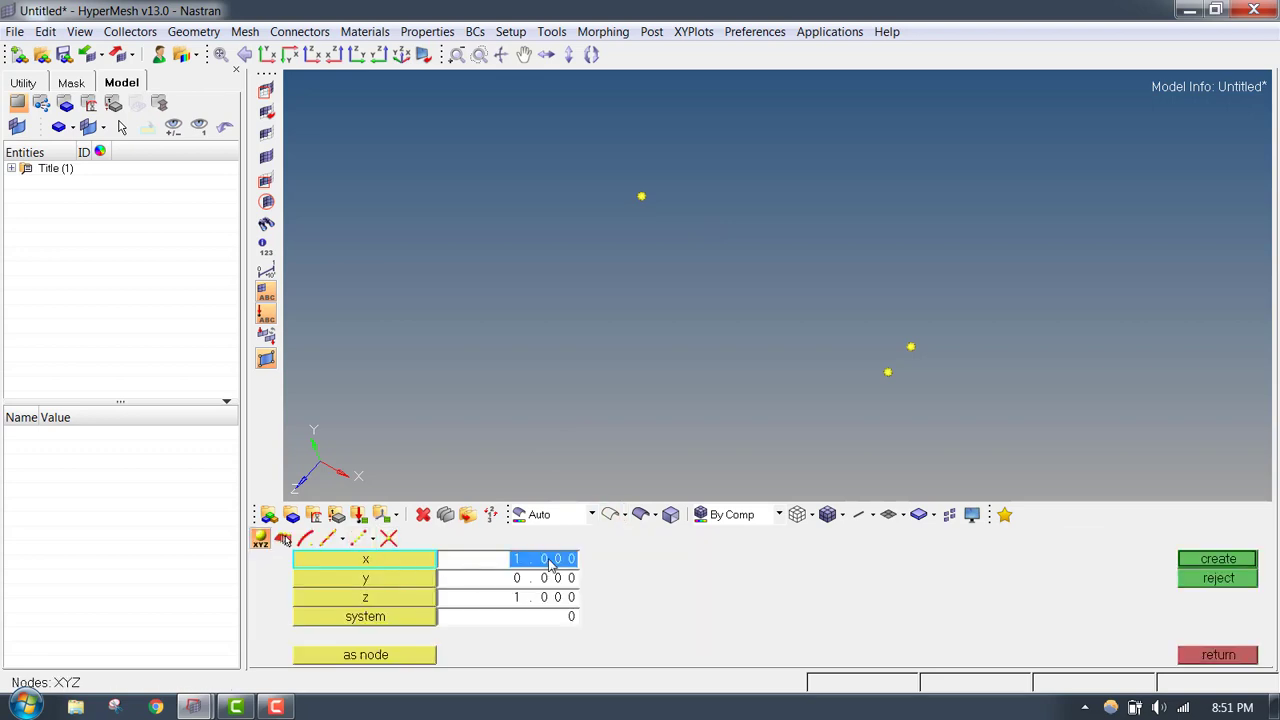
{"action": "left_click", "coordinate": [266, 54]}
{"action": "left_click_drag", "start_coordinate": [738, 288], "coordinate": [692, 317], "text": "ctrl"}
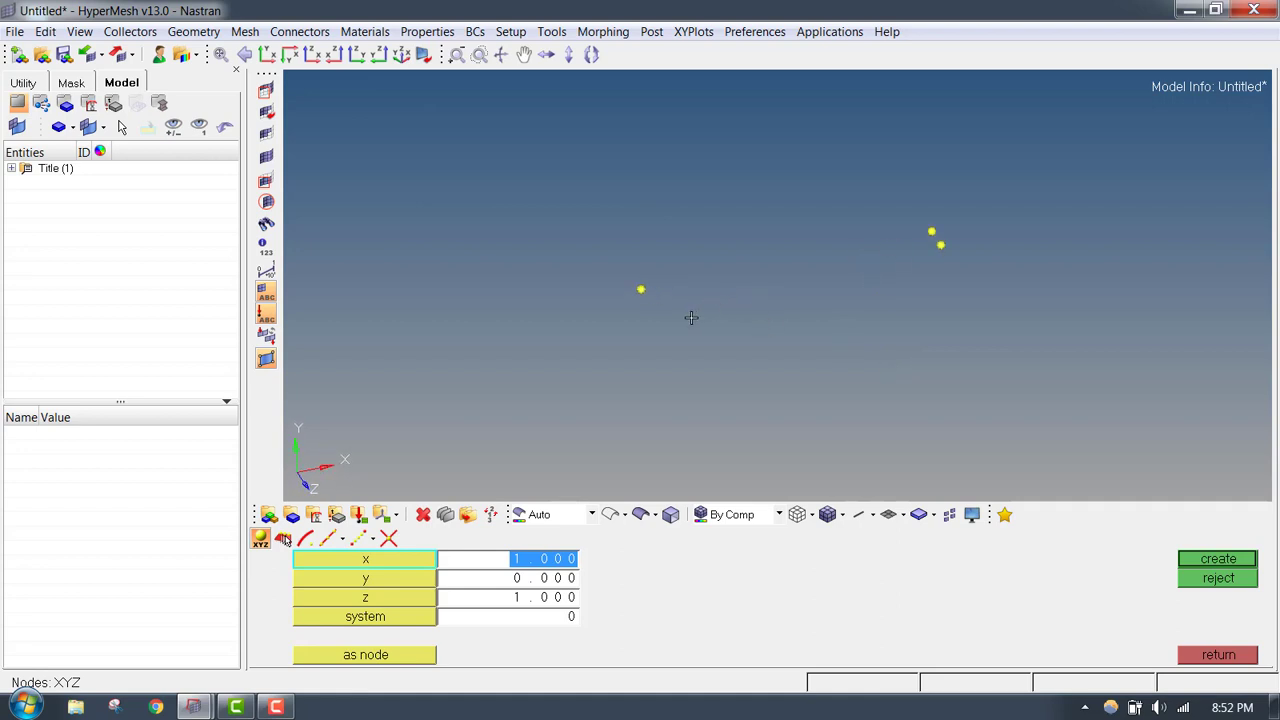
{"action": "left_click", "coordinate": [547, 582]}
{"action": "left_click", "coordinate": [547, 603]}
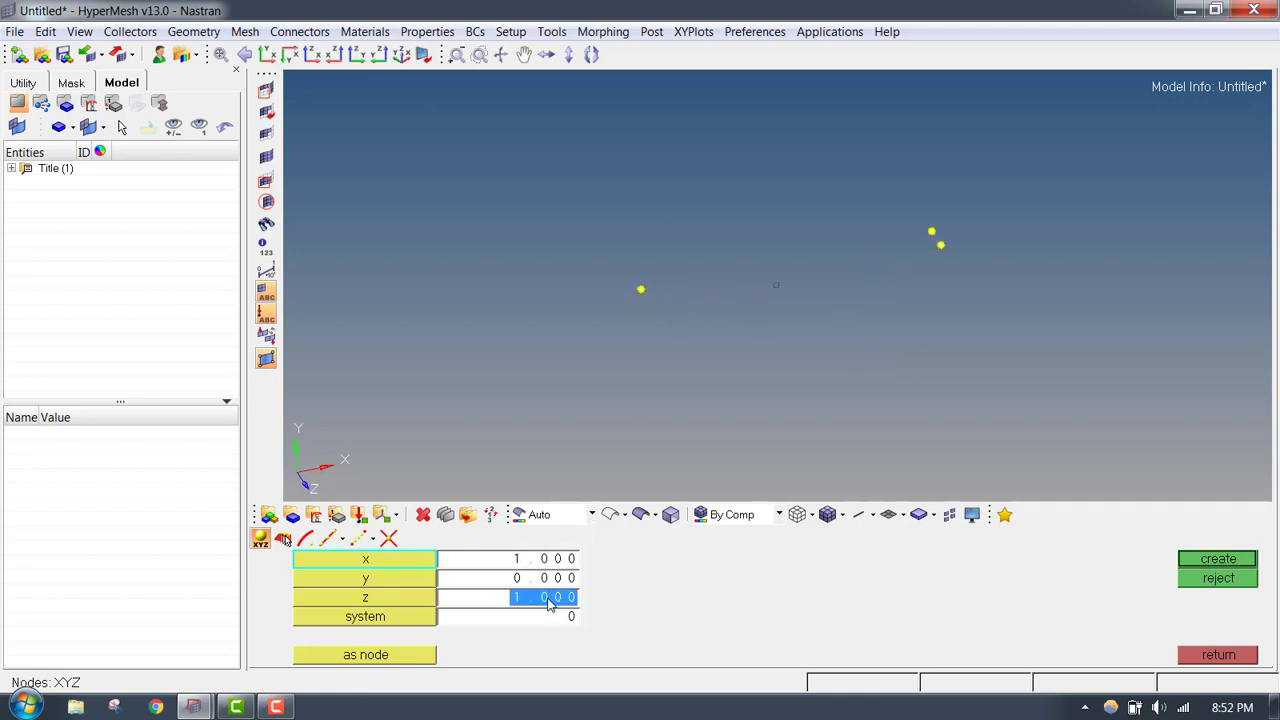
{"action": "left_click", "coordinate": [553, 562]}
{"action": "key", "text": "BackSpace"}
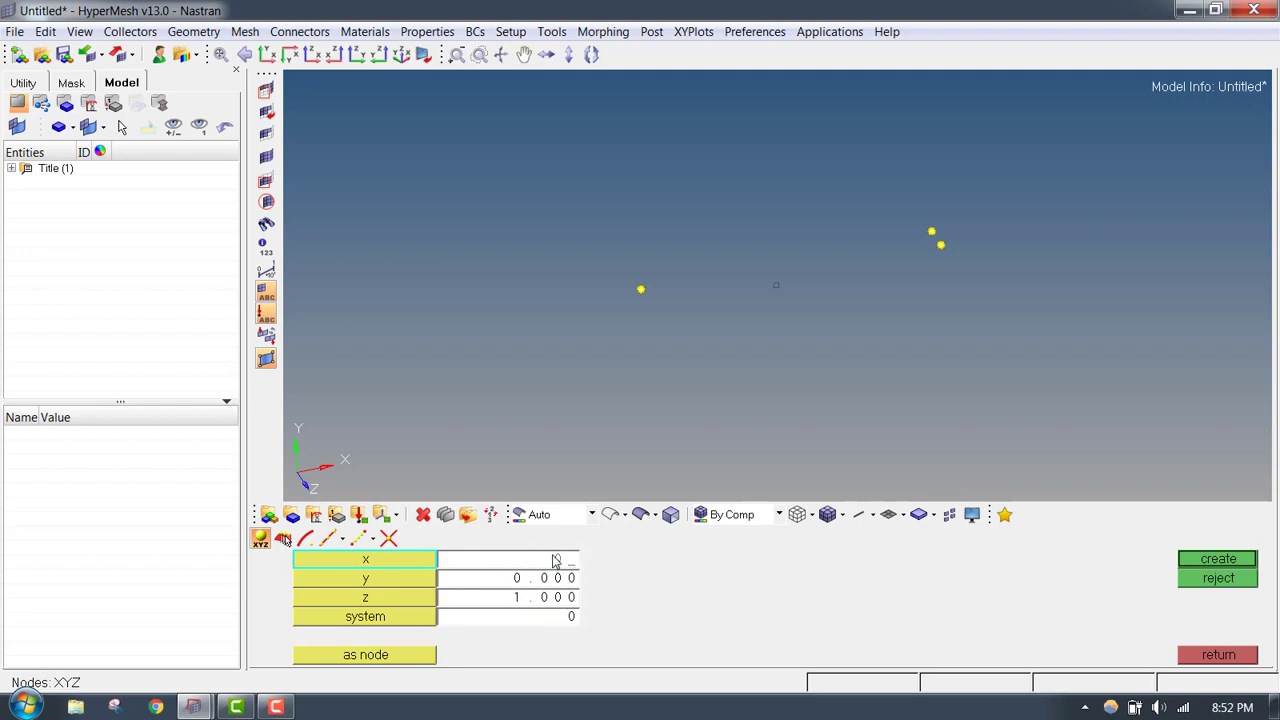
{"action": "left_click", "coordinate": [1207, 566]}
{"action": "left_click_drag", "start_coordinate": [703, 218], "coordinate": [732, 297], "text": "ctrl"}
{"action": "scroll", "coordinate": [732, 297], "scroll_direction": "up", "scroll_amount": 2, "text": "ctrl"}
{"action": "left_click", "coordinate": [1205, 655]}
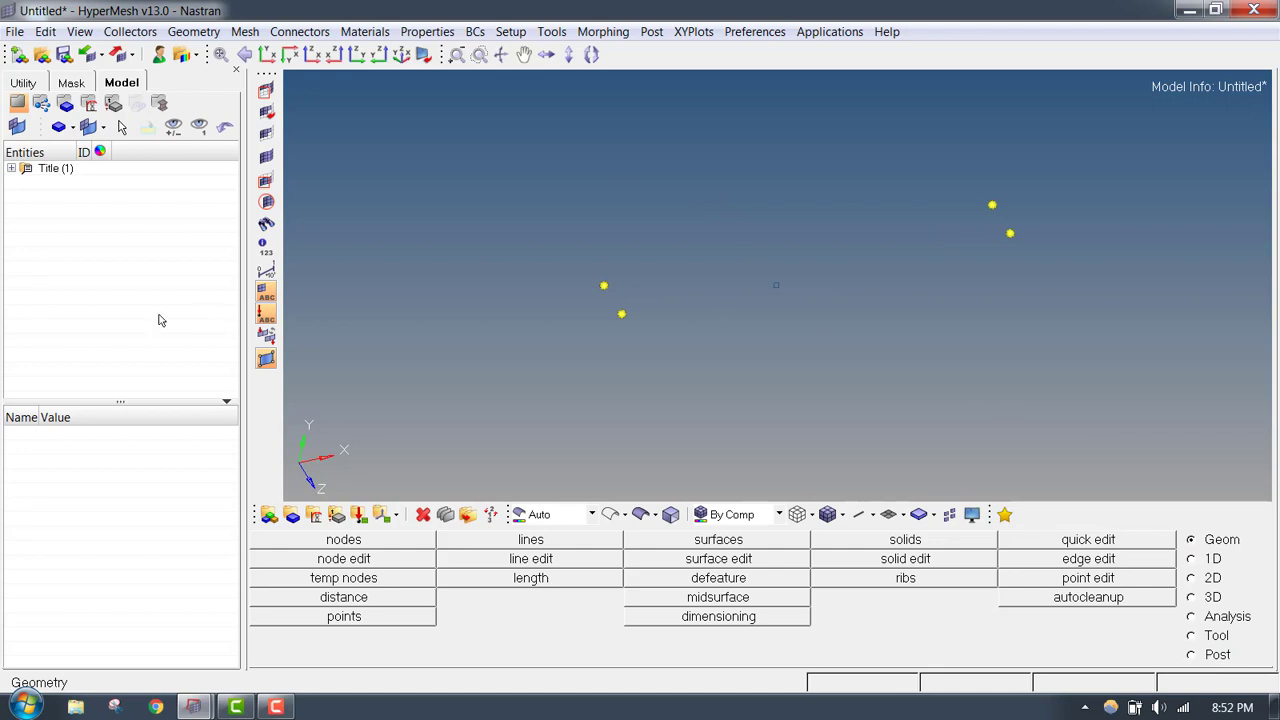
- Create a new component in the model and name it PSHELL_0p25in
{"action": "right_click", "coordinate": [55, 222]}
{"action": "mouse_move", "coordinate": [118, 200]}
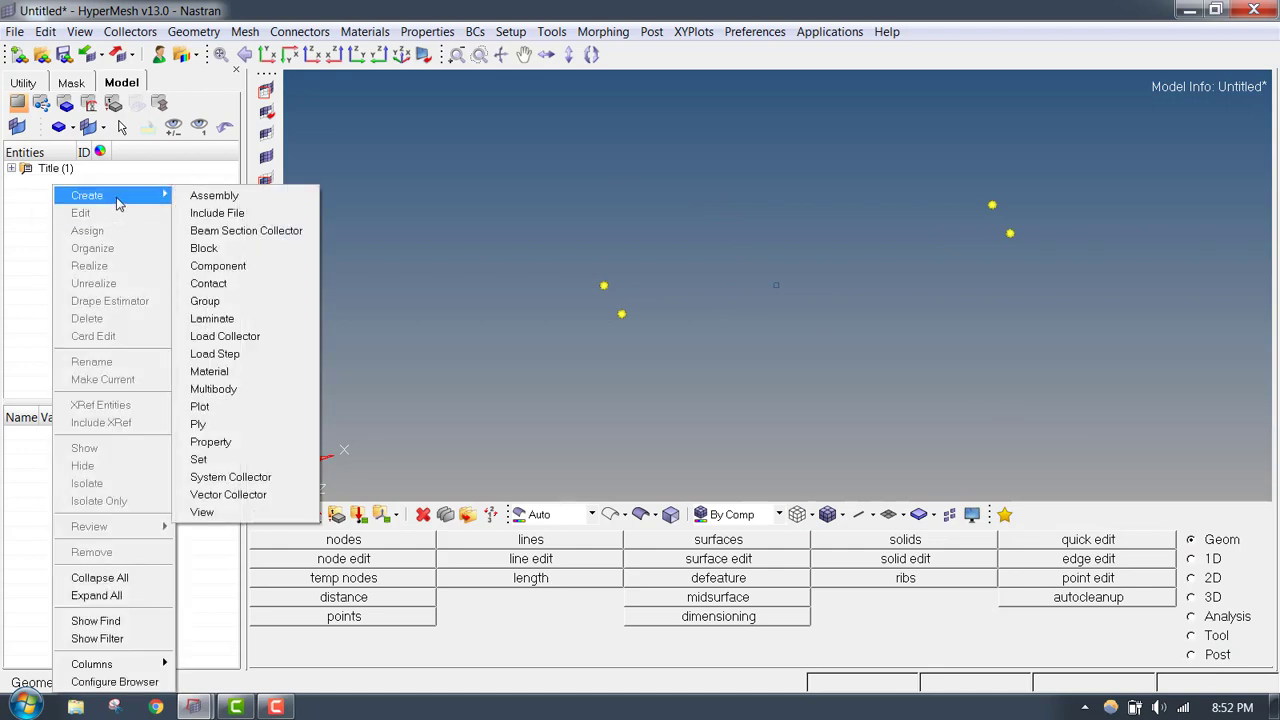
{"action": "left_click", "coordinate": [271, 267]}
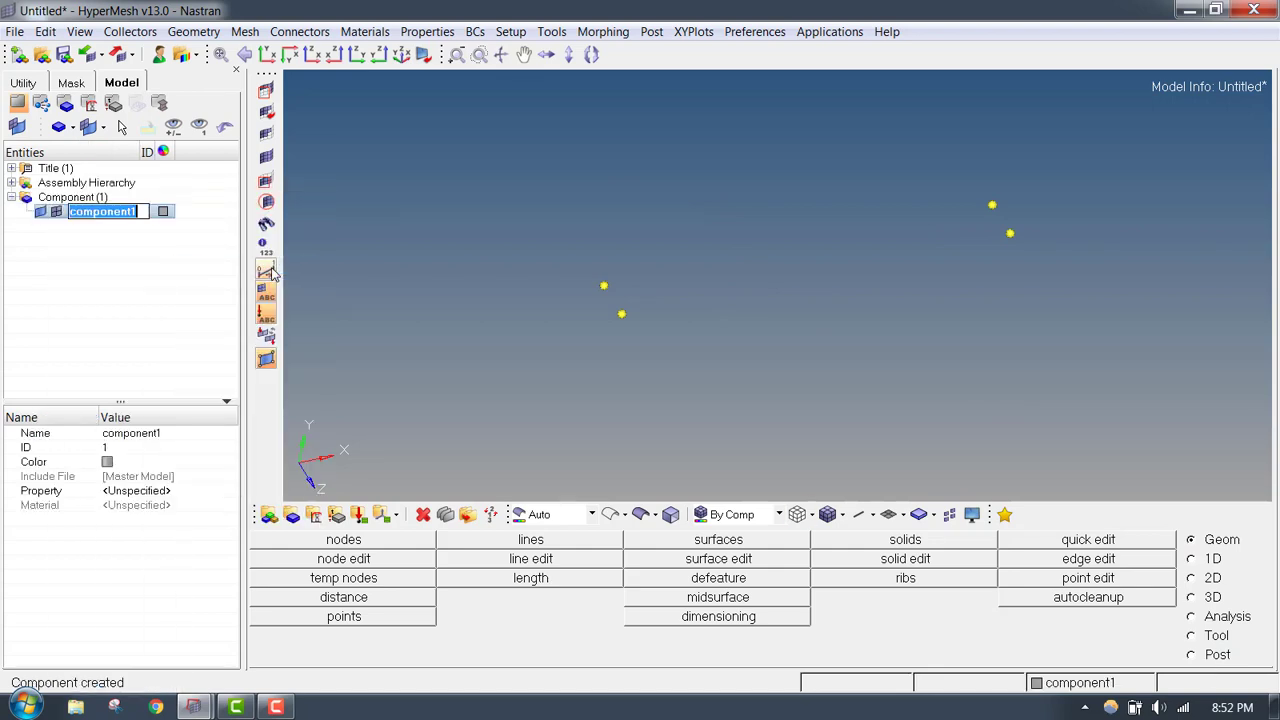
{"action": "type", "text": "PSHELL"}
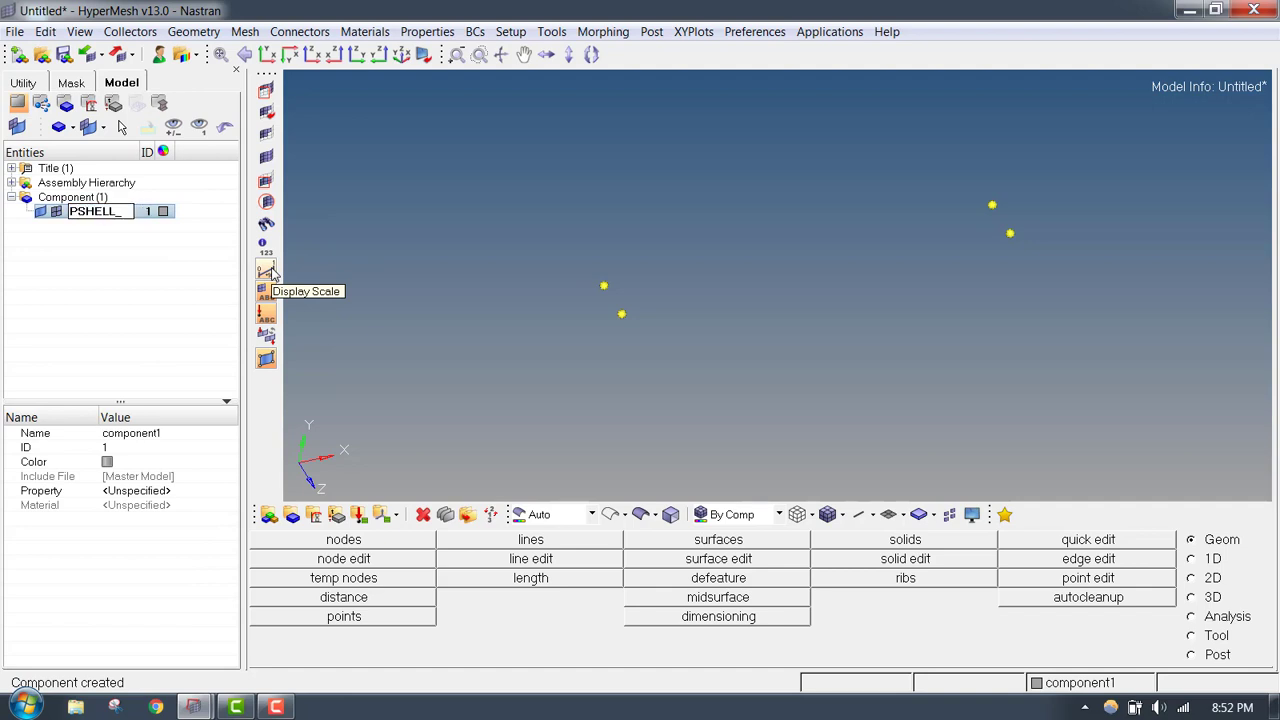
{"action": "type", "text": "_0p25in"}
{"action": "key", "text": "Return"}
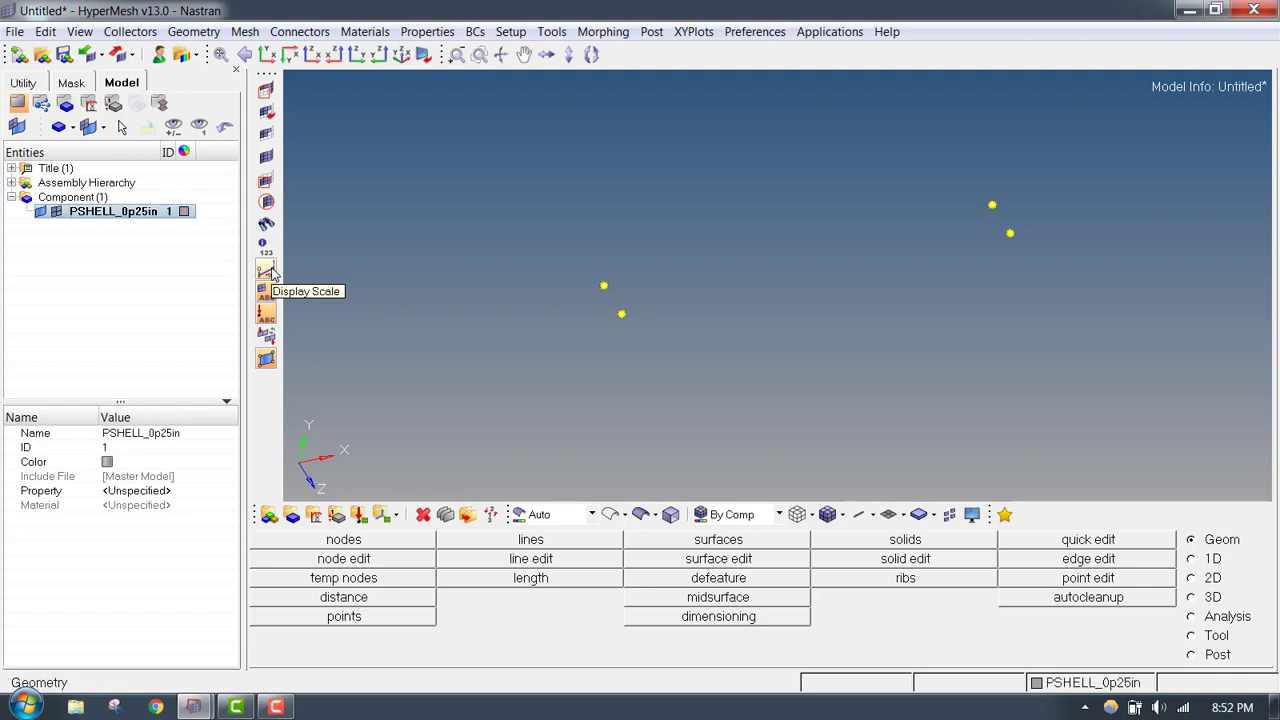
{"action": "right_click_drag", "start_coordinate": [639, 300], "coordinate": [619, 307], "text": "ctrl"}
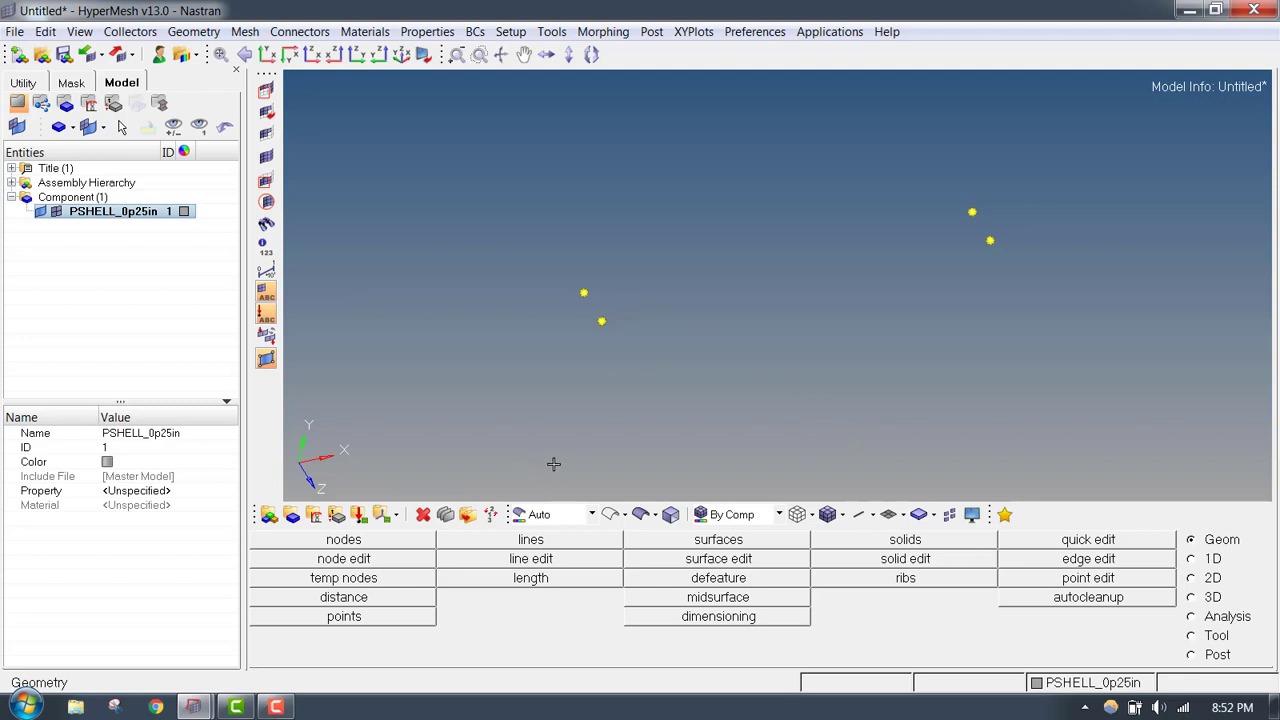
- Start a ruled surface and define both of its boundaries by node lists
{"action": "left_click", "coordinate": [755, 541]}
{"action": "mouse_move", "coordinate": [606, 217]}
{"action": "left_mouse_down", "text": "ctrl"}
{"action": "mouse_move", "coordinate": [576, 338]}
{"action": "mouse_move", "coordinate": [571, 314]}
{"action": "mouse_move", "coordinate": [576, 324]}
{"action": "left_mouse_up", "text": "ctrl"}
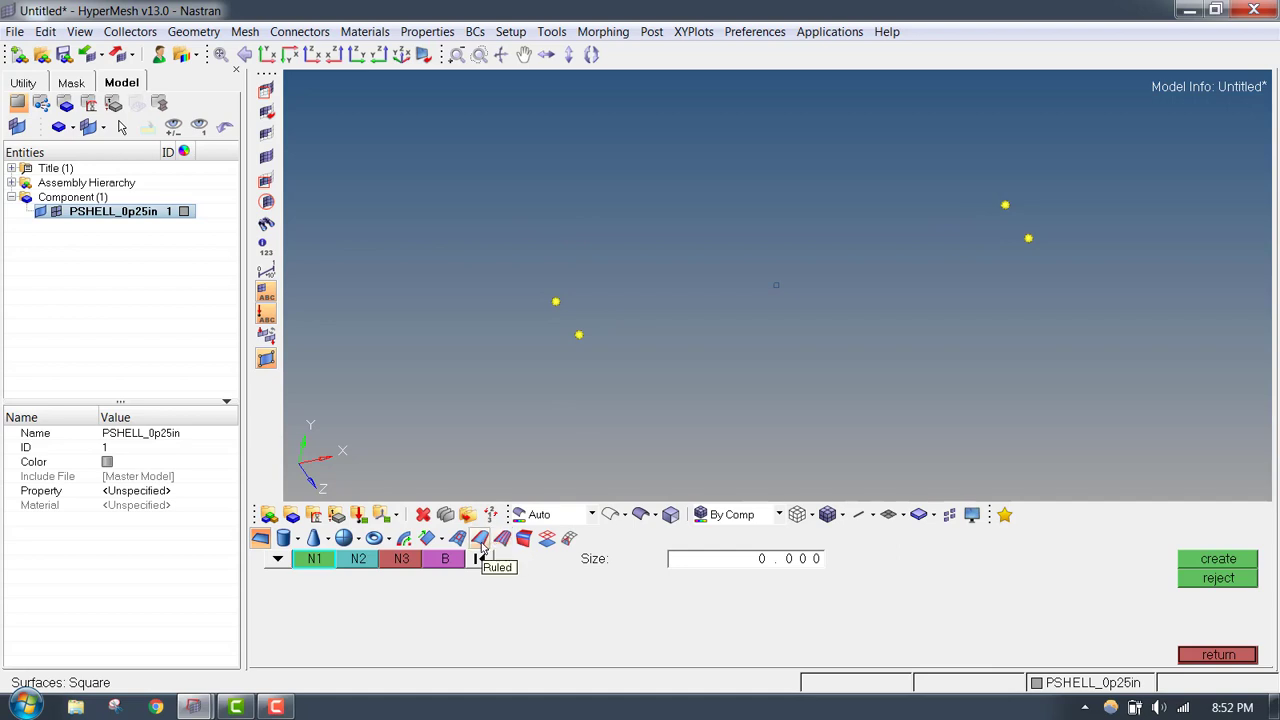
{"action": "left_click", "coordinate": [481, 542]}
{"action": "left_click", "coordinate": [278, 559]}
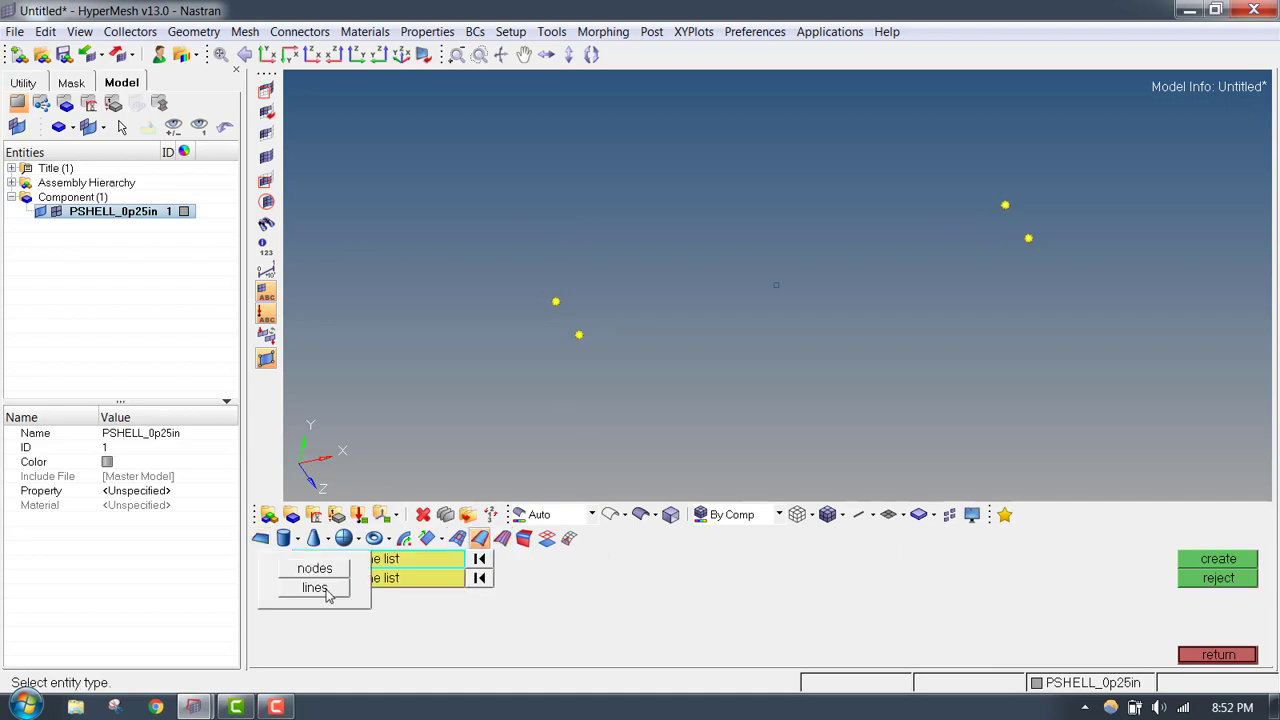
{"action": "left_click", "coordinate": [322, 570]}
{"action": "left_click", "coordinate": [278, 578]}
{"action": "left_click", "coordinate": [318, 585]}
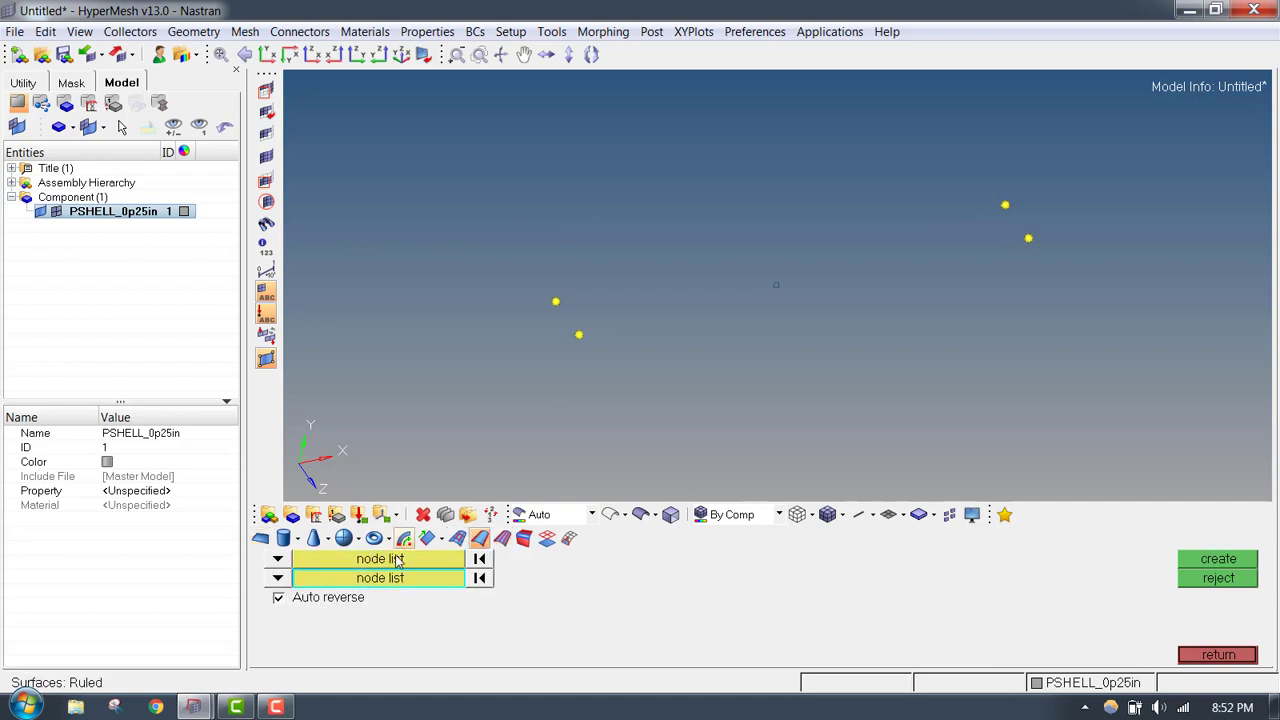
- Create the ruled surface between the two nodes at each end of the plate, leave surface creation and display the geometry shaded
{"action": "left_click", "coordinate": [556, 301]}
{"action": "left_click", "coordinate": [579, 334]}
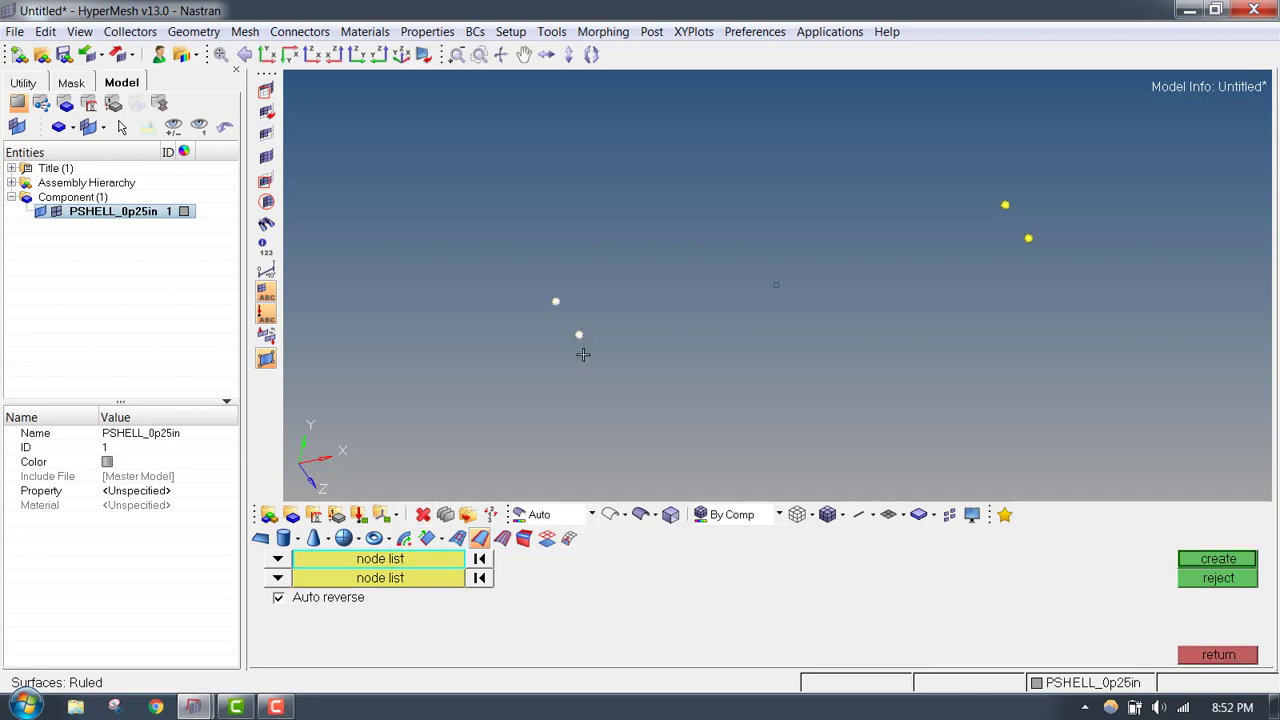
{"action": "left_click", "coordinate": [420, 580]}
{"action": "left_click", "coordinate": [1005, 205]}
{"action": "left_click", "coordinate": [1028, 238]}
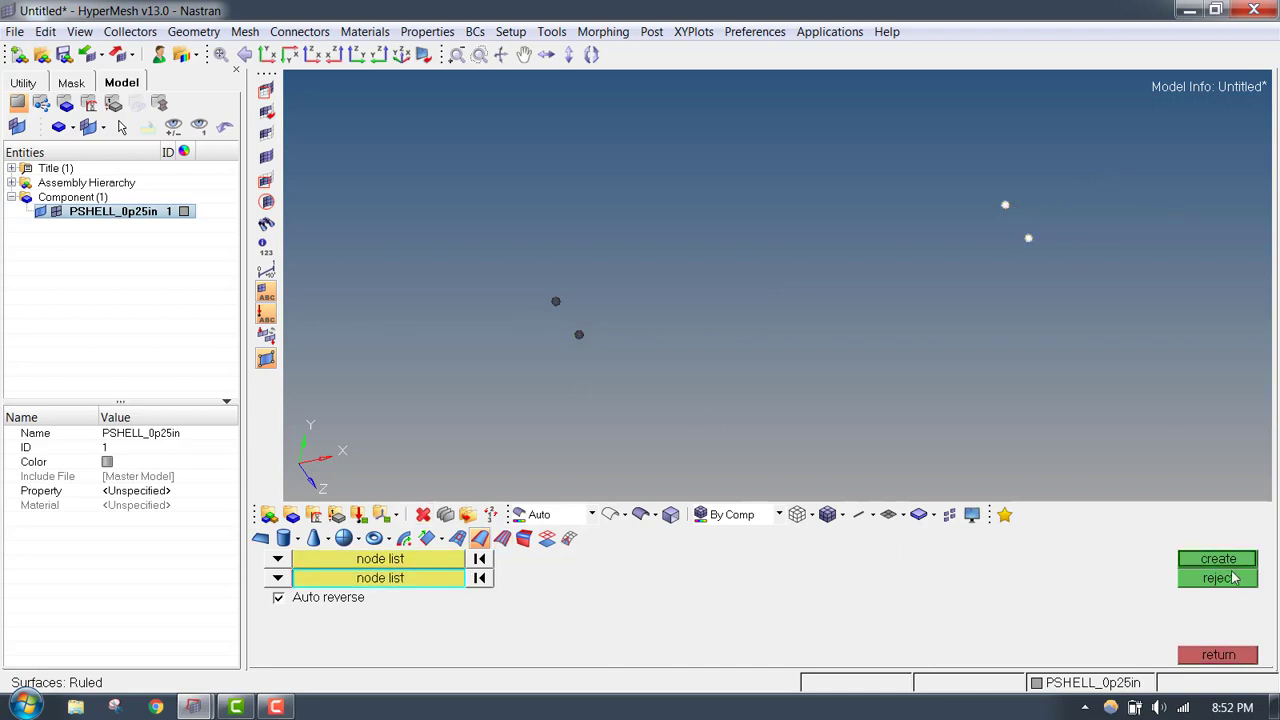
{"action": "left_click", "coordinate": [1219, 560]}
{"action": "left_click", "coordinate": [1240, 656]}
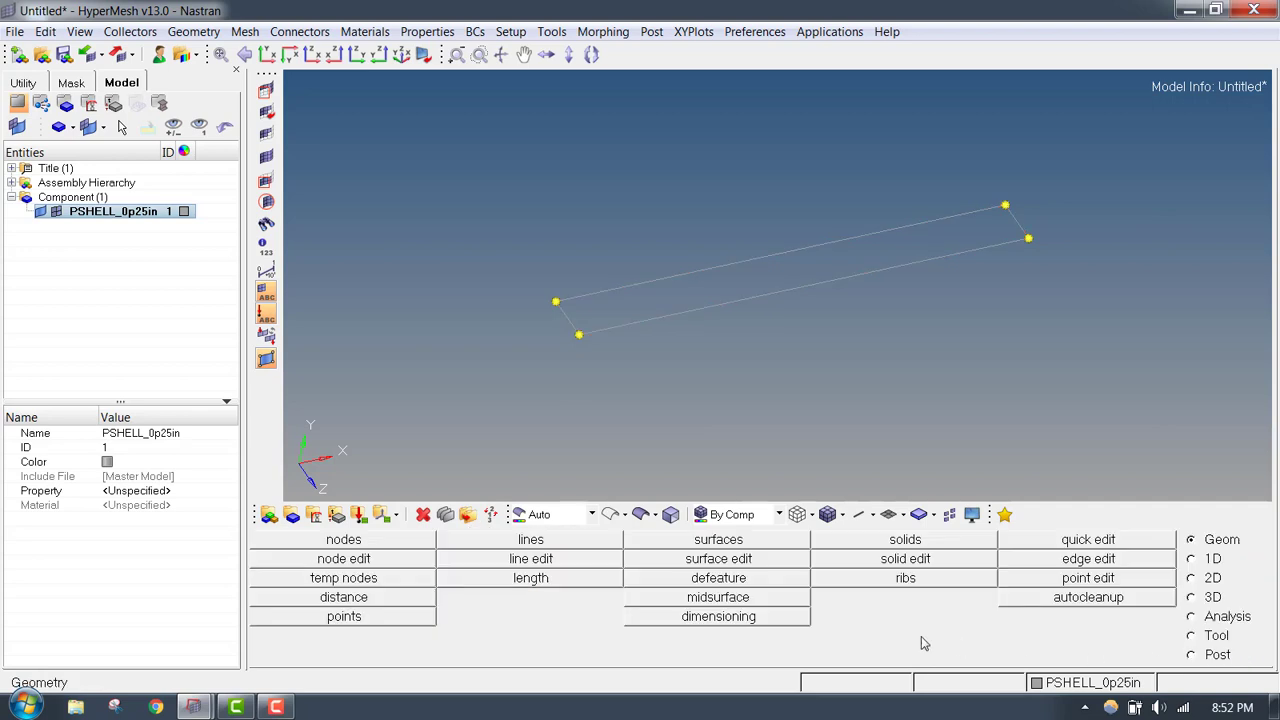
{"action": "left_click", "coordinate": [640, 514]}
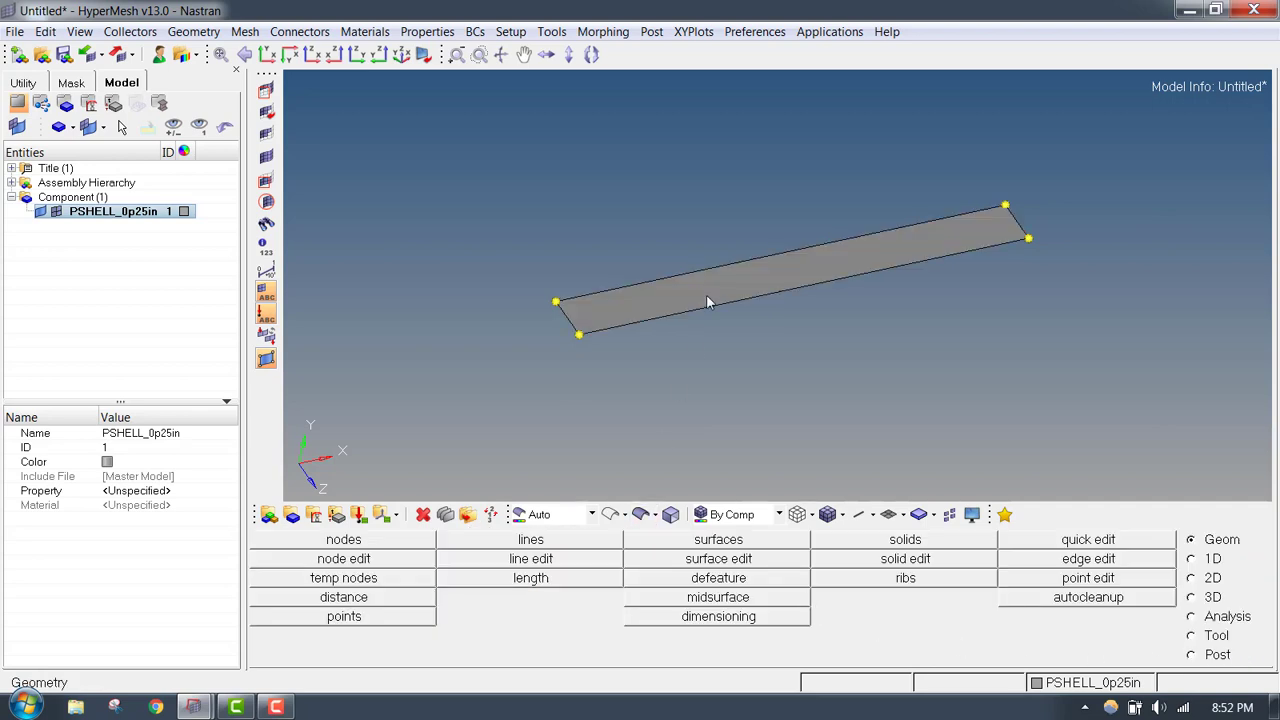
{"action": "scroll", "coordinate": [708, 300], "scroll_direction": "up", "scroll_amount": 3}
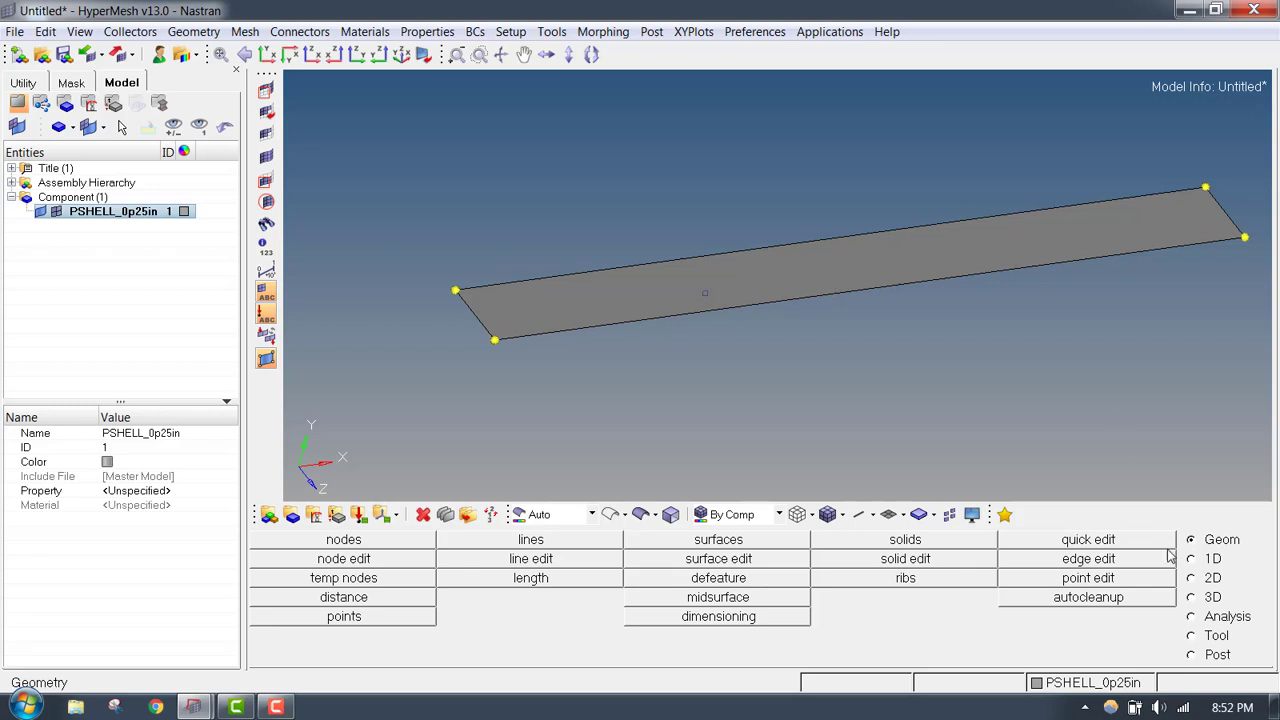
- Set up an automesh on elements with an element size of 1 and the quads only mesh type
{"action": "left_click", "coordinate": [1194, 580]}
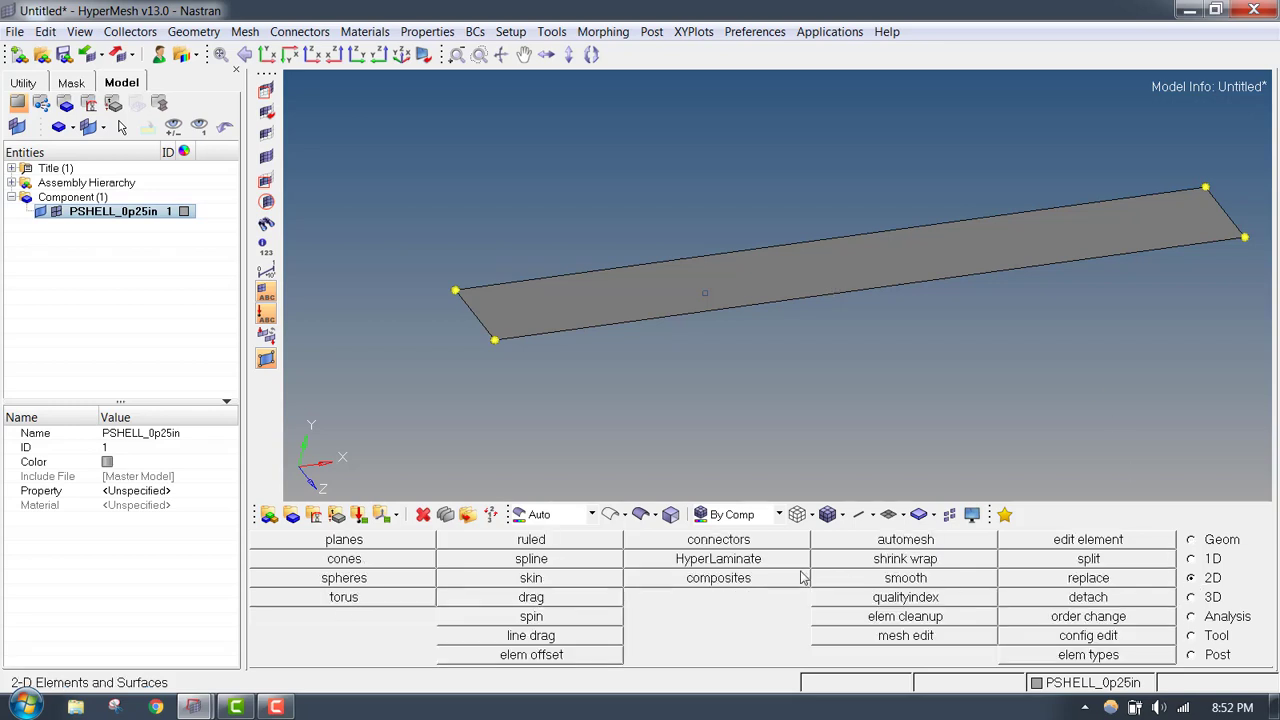
{"action": "left_click", "coordinate": [880, 540]}
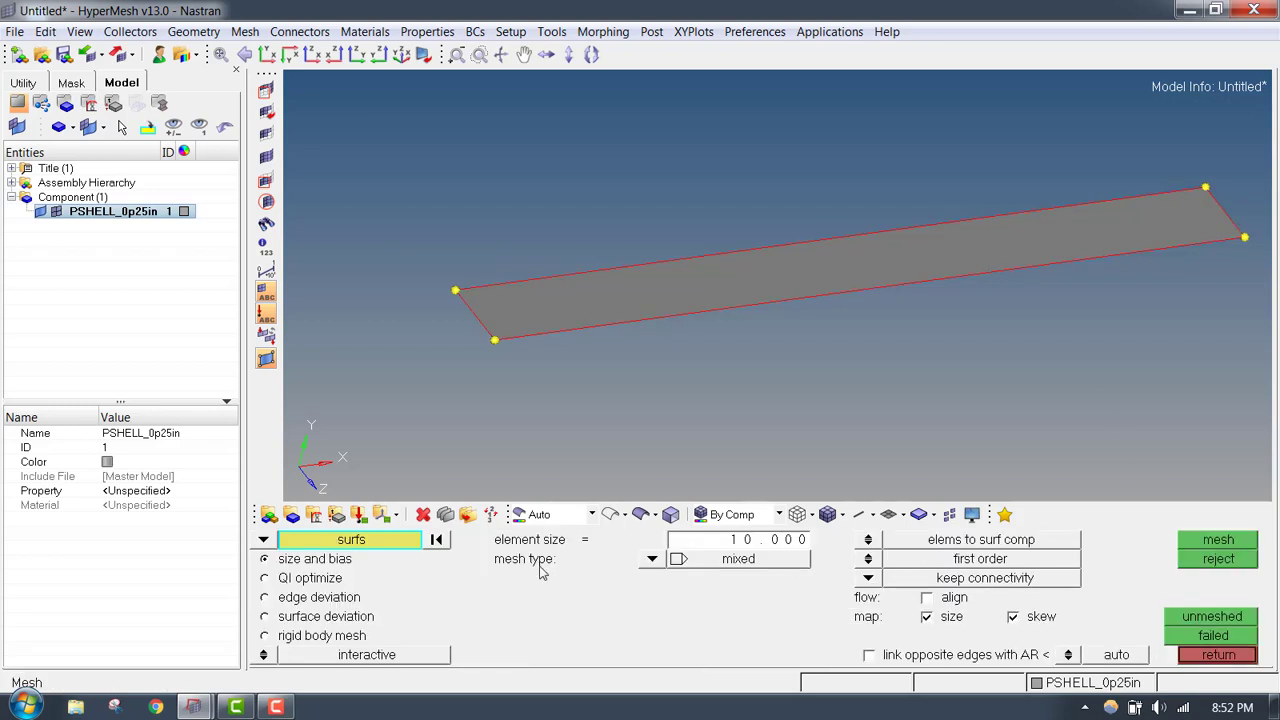
{"action": "left_click", "coordinate": [263, 540]}
{"action": "left_click", "coordinate": [314, 560]}
{"action": "left_click", "coordinate": [727, 541]}
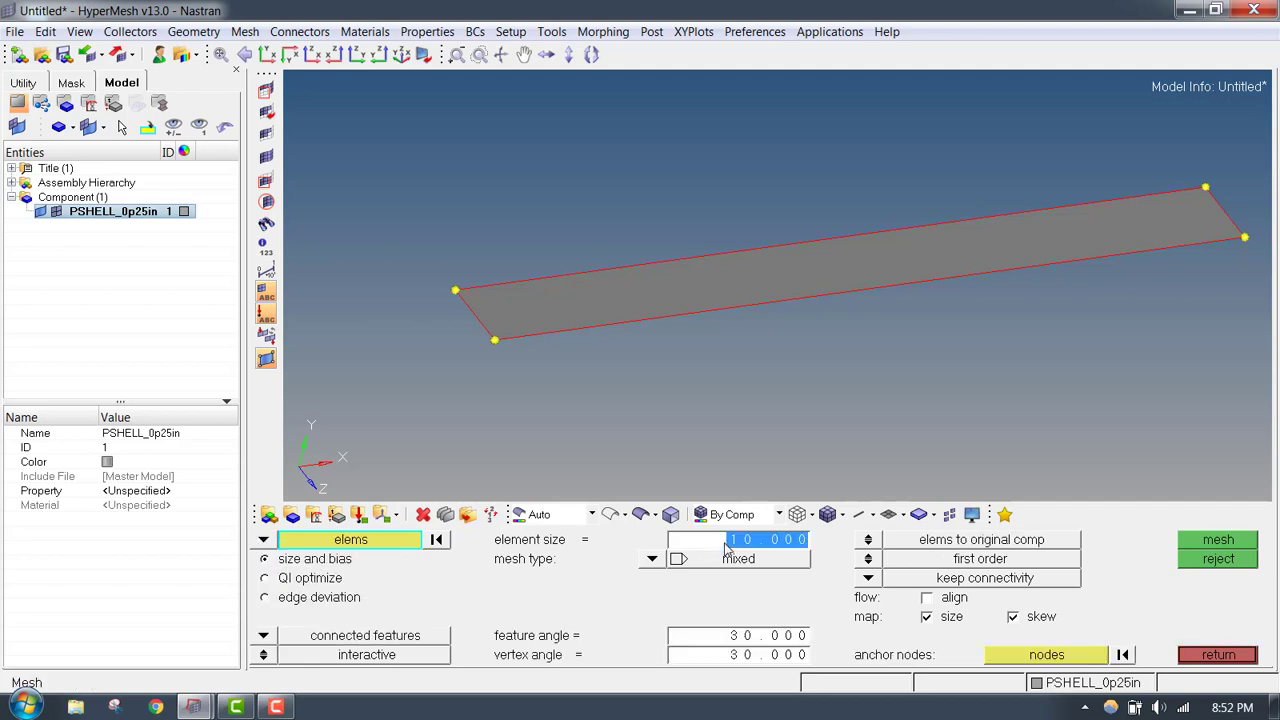
{"action": "type", "text": "1"}
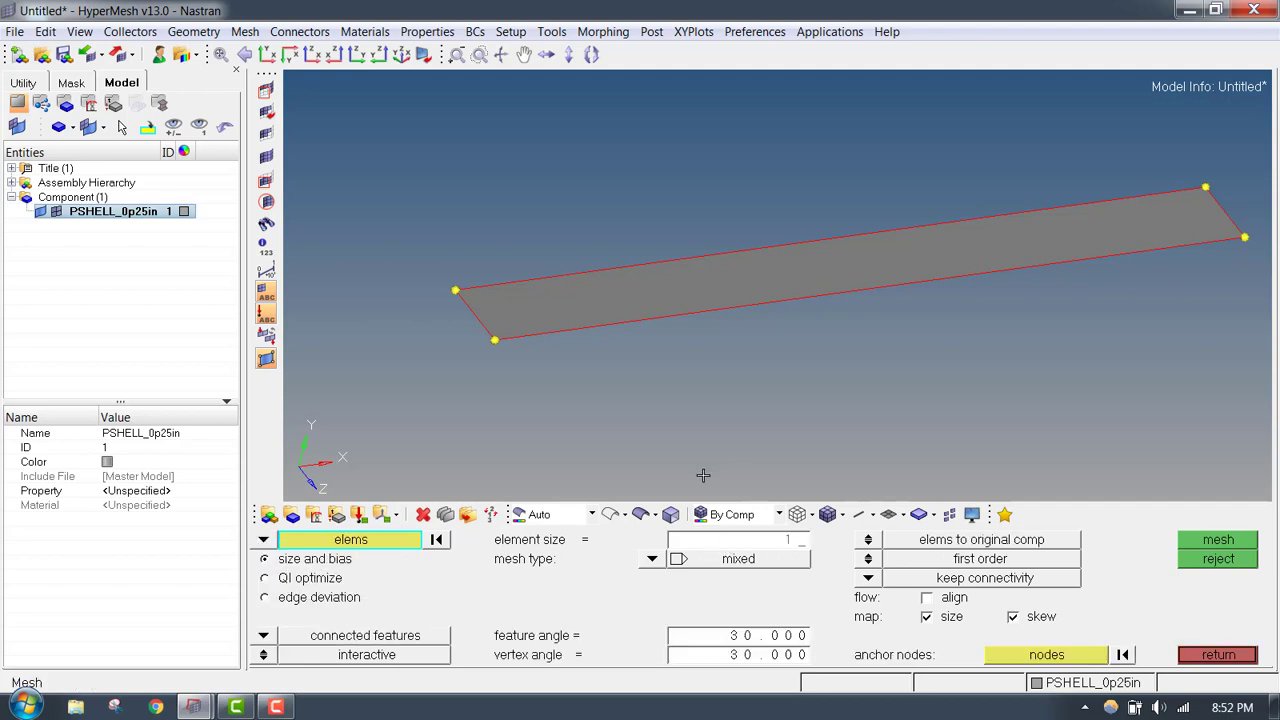
{"action": "left_click", "coordinate": [655, 559]}
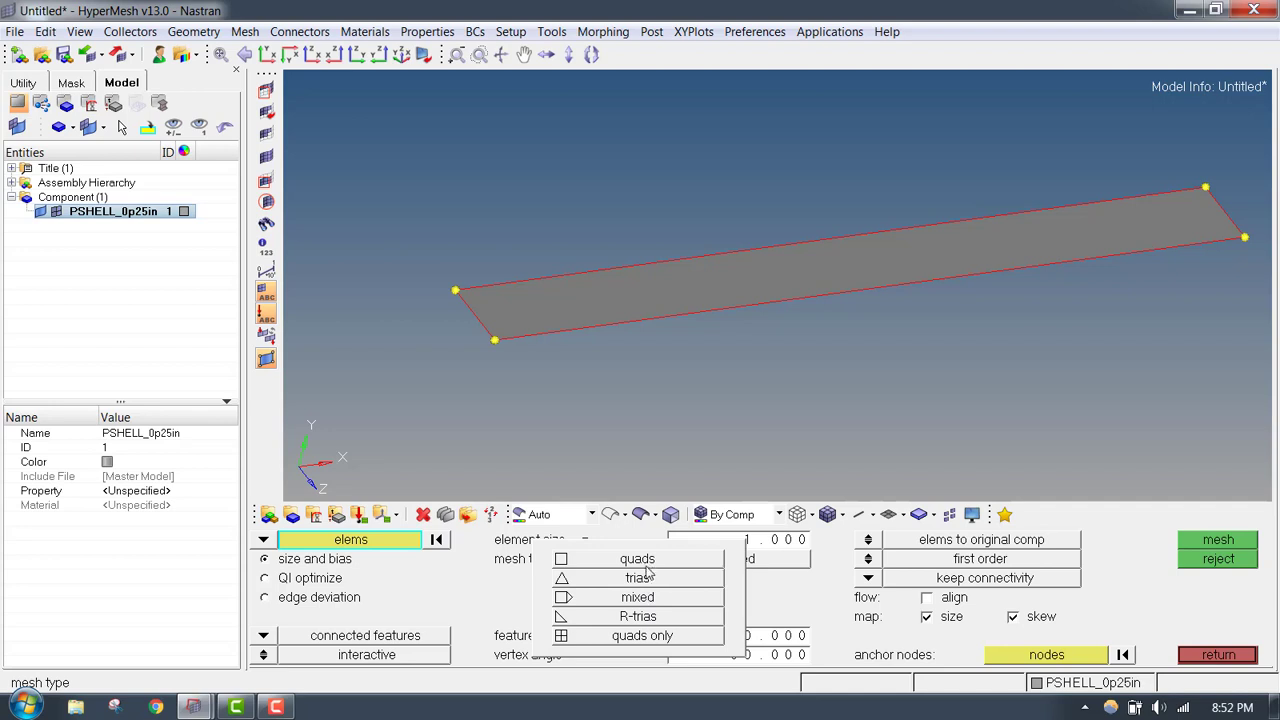
{"action": "left_click", "coordinate": [641, 636]}
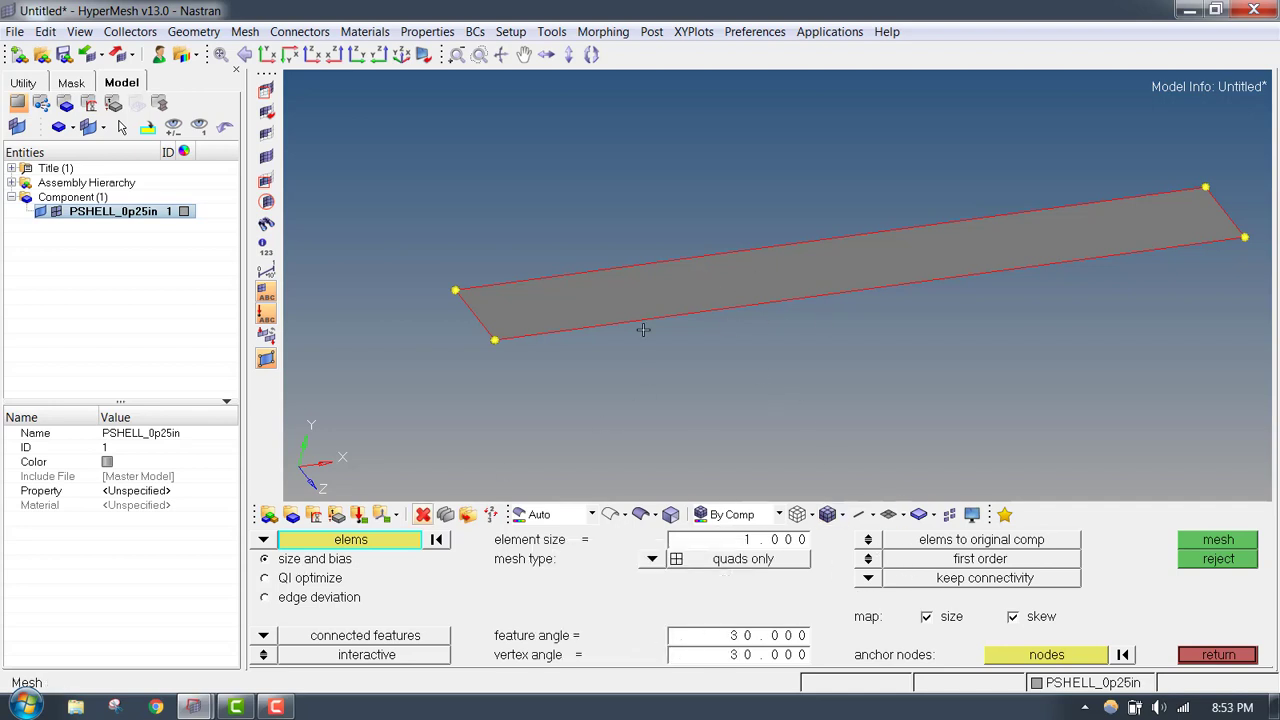
- Switch the automesh to surfaces, select the plate surface and mesh it with the quads mesh type
{"action": "left_click", "coordinate": [264, 540]}
{"action": "left_click", "coordinate": [315, 578]}
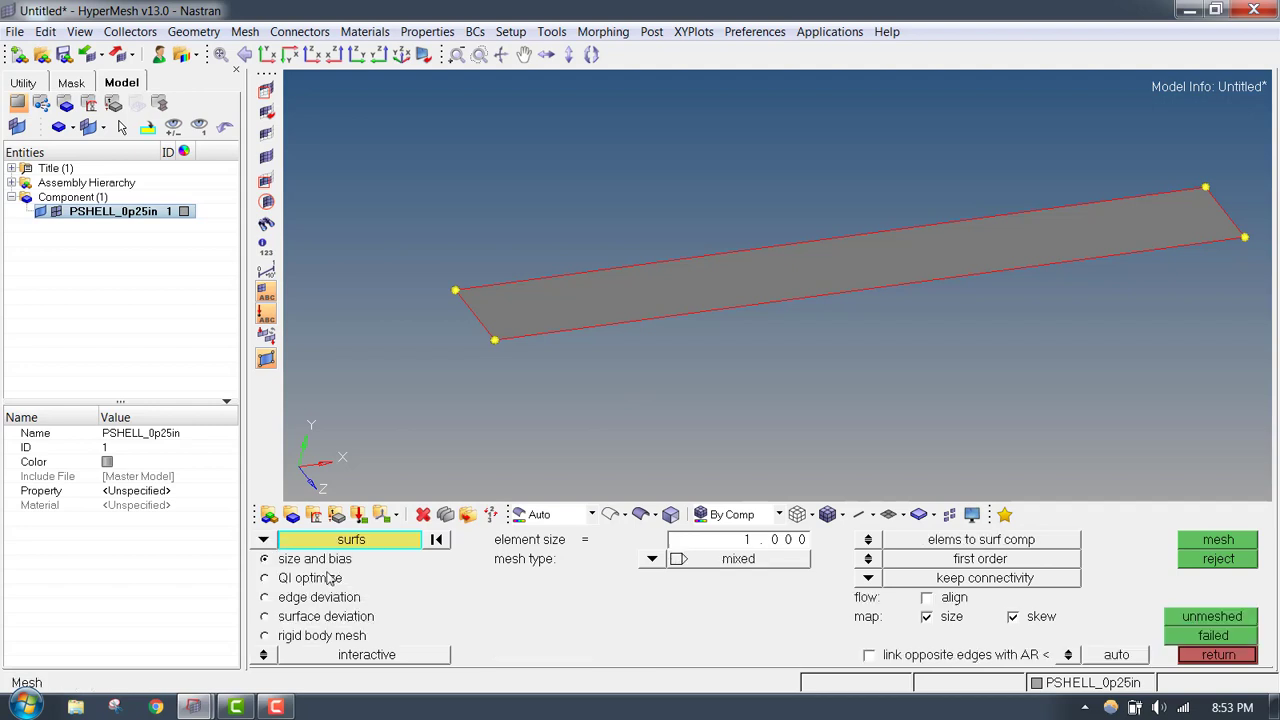
{"action": "left_click", "coordinate": [600, 313]}
{"action": "left_click", "coordinate": [651, 558]}
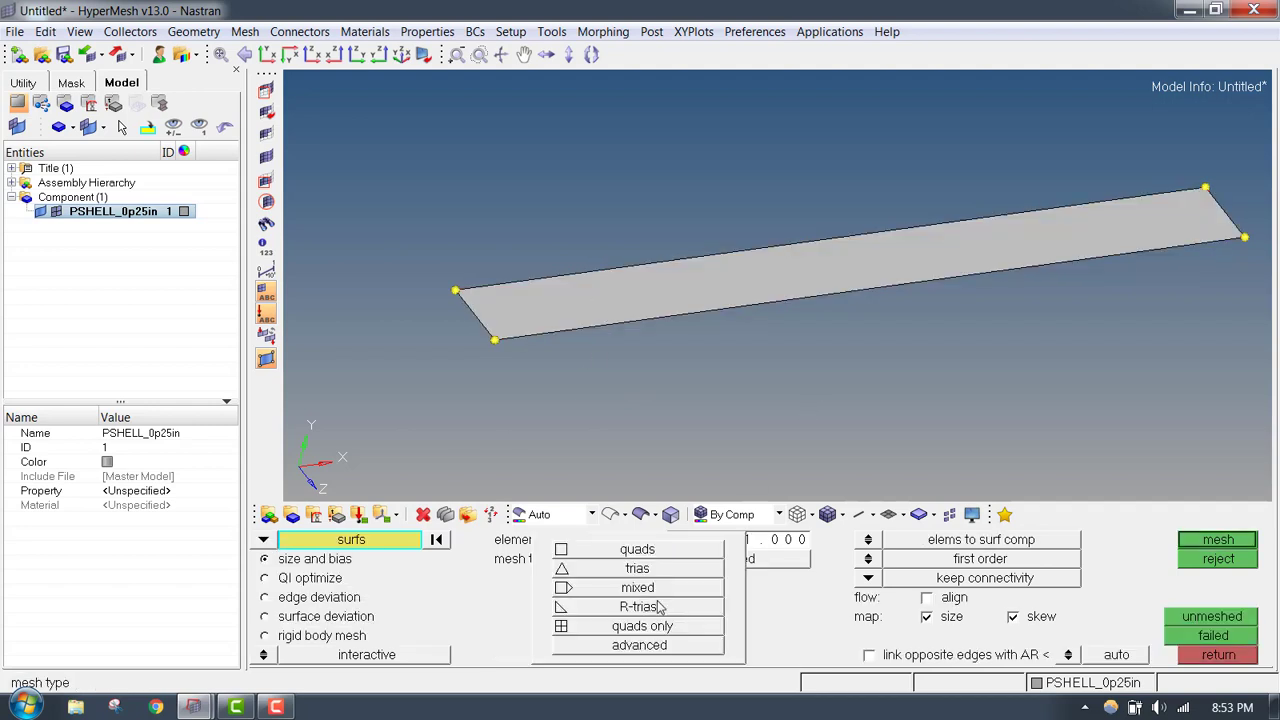
{"action": "left_click", "coordinate": [638, 549]}
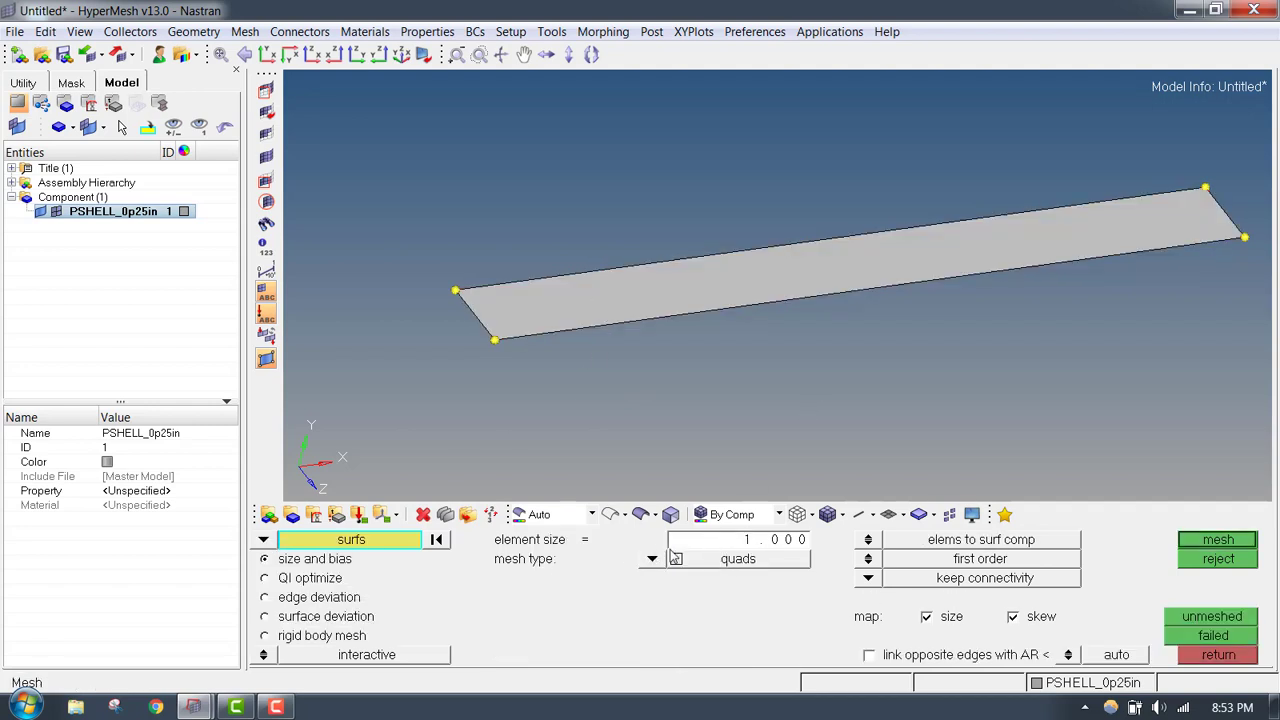
{"action": "left_click", "coordinate": [1219, 542]}
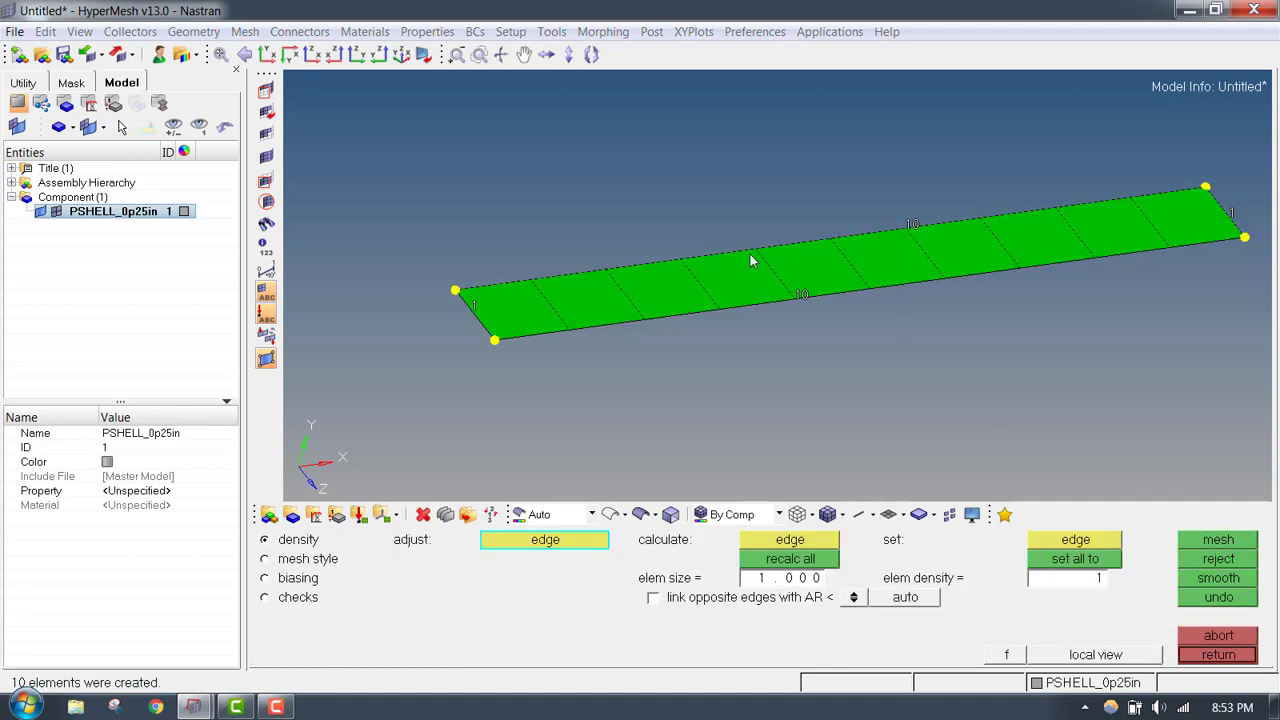
- Set the element density of the plate's short edge at x 0 to 2
{"action": "left_click", "coordinate": [479, 307]}
{"action": "left_click", "coordinate": [479, 307]}
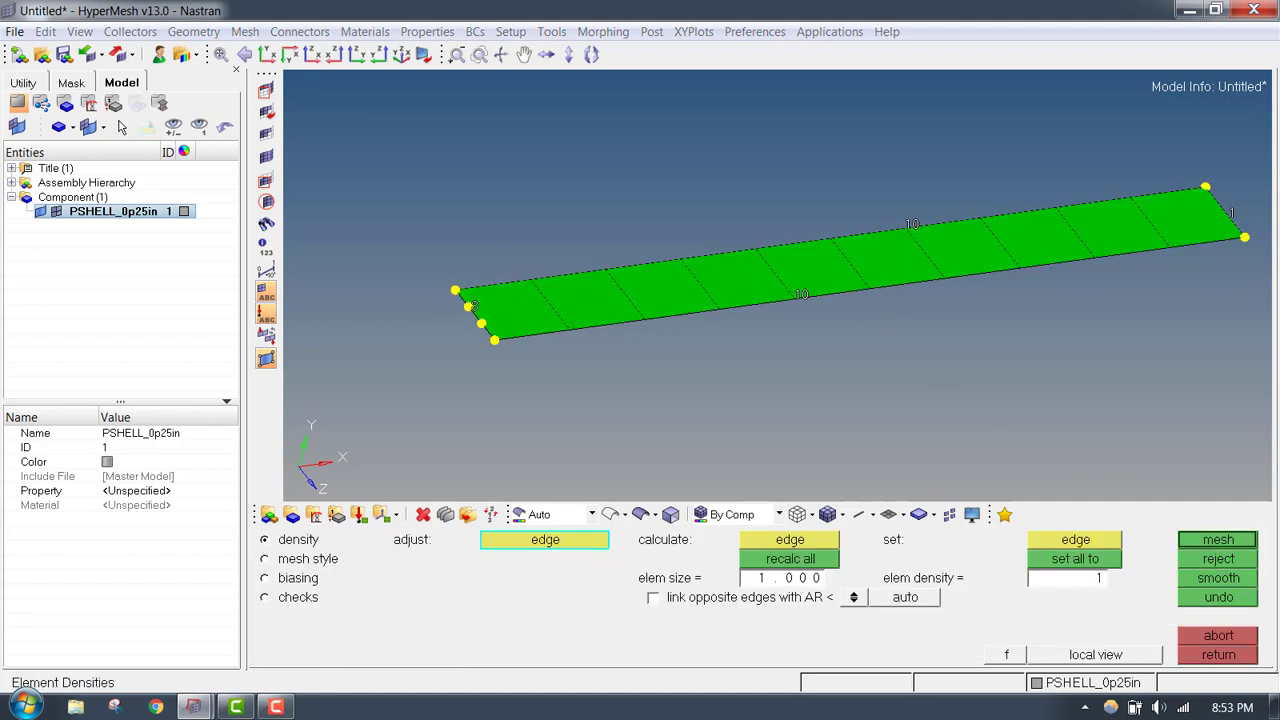
{"action": "right_click_drag", "start_coordinate": [1068, 262], "coordinate": [904, 309], "text": "ctrl"}
{"action": "right_click_drag", "start_coordinate": [462, 334], "coordinate": [765, 260], "text": "ctrl"}
{"action": "right_click", "coordinate": [620, 287]}
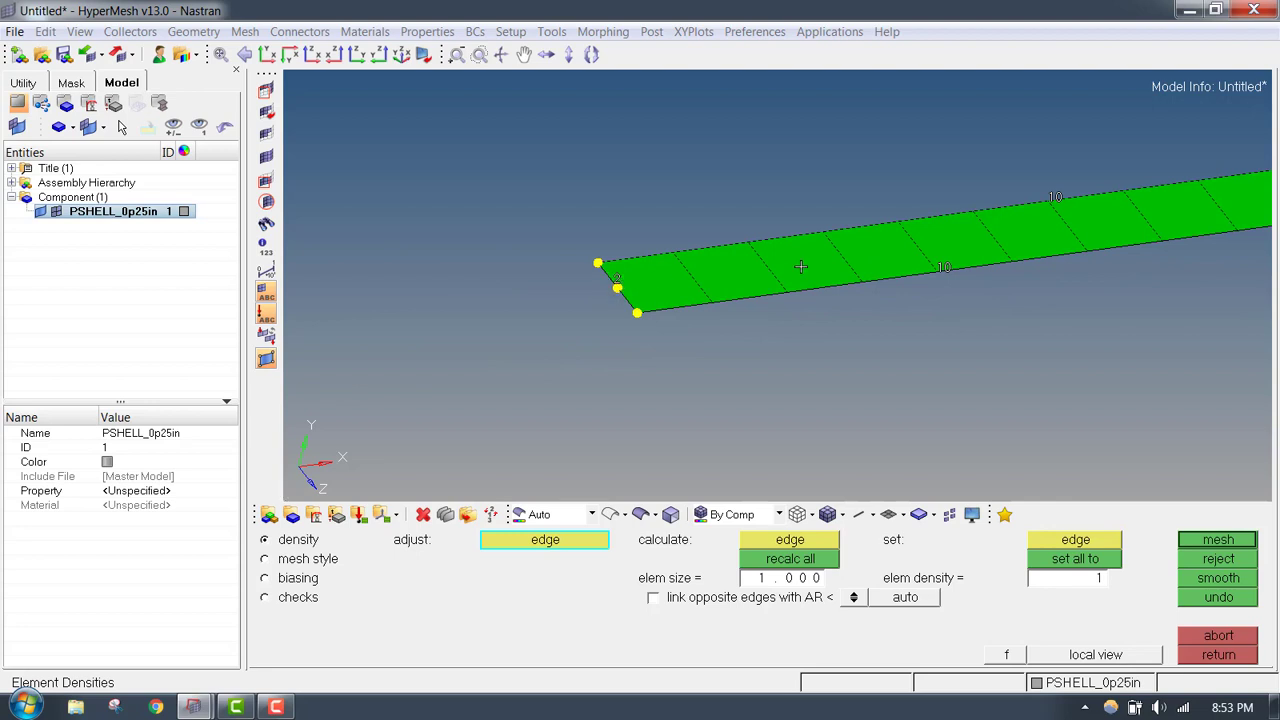
- Set the opposite short edge's element density to 2, remesh the plate and accept the mesh
{"action": "right_click_drag", "start_coordinate": [1156, 241], "coordinate": [744, 319], "text": "ctrl"}
{"action": "left_click_drag", "start_coordinate": [941, 281], "coordinate": [968, 253], "text": "ctrl"}
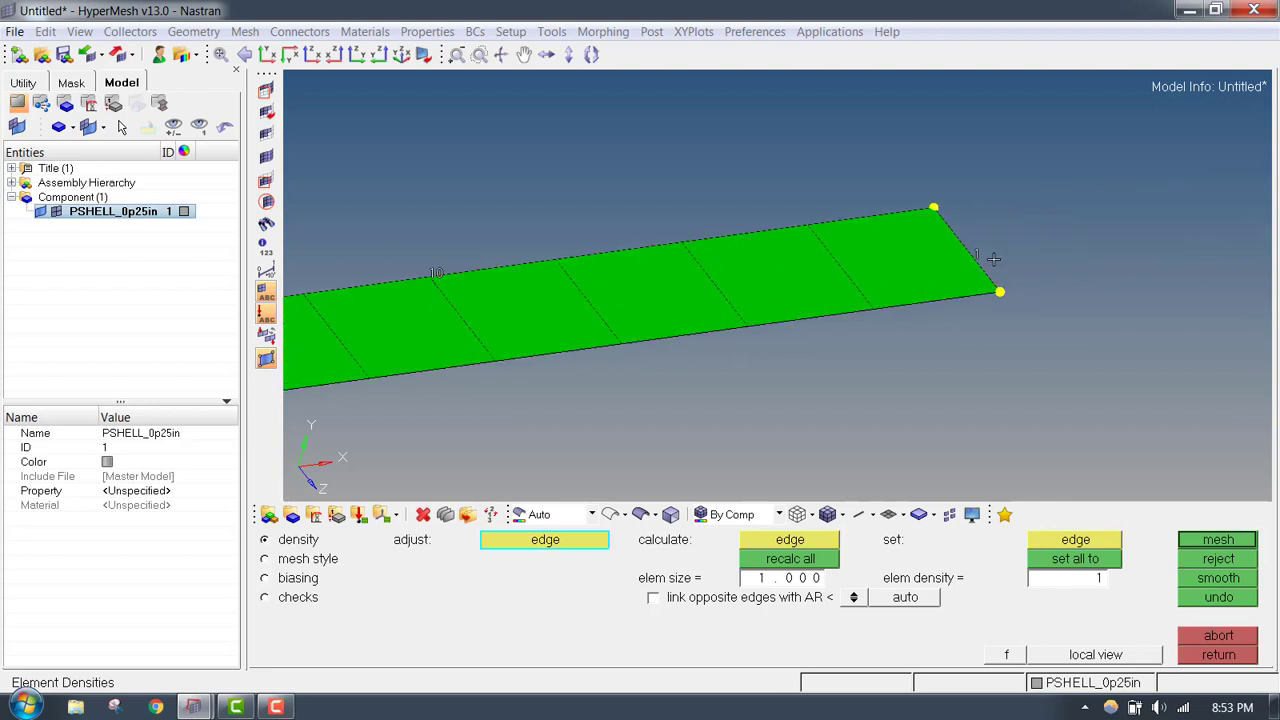
{"action": "left_click", "coordinate": [977, 254]}
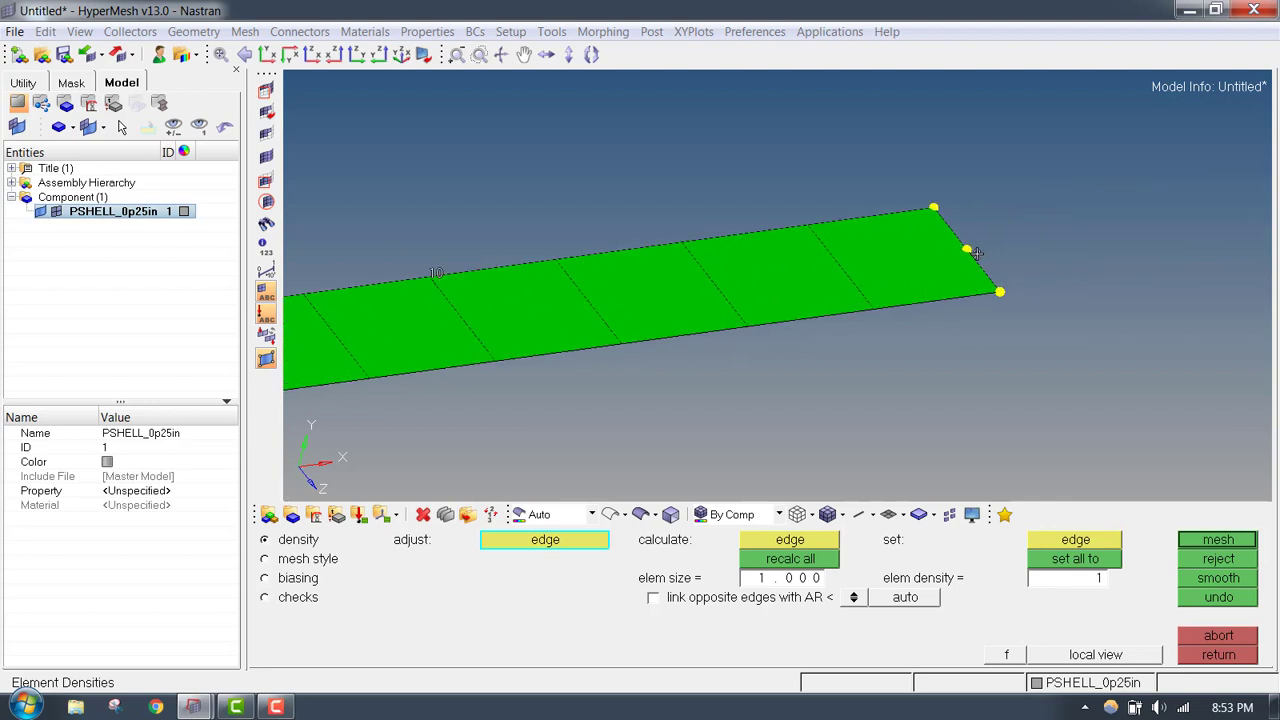
{"action": "left_click", "coordinate": [1217, 540]}
{"action": "left_click", "coordinate": [1234, 661]}
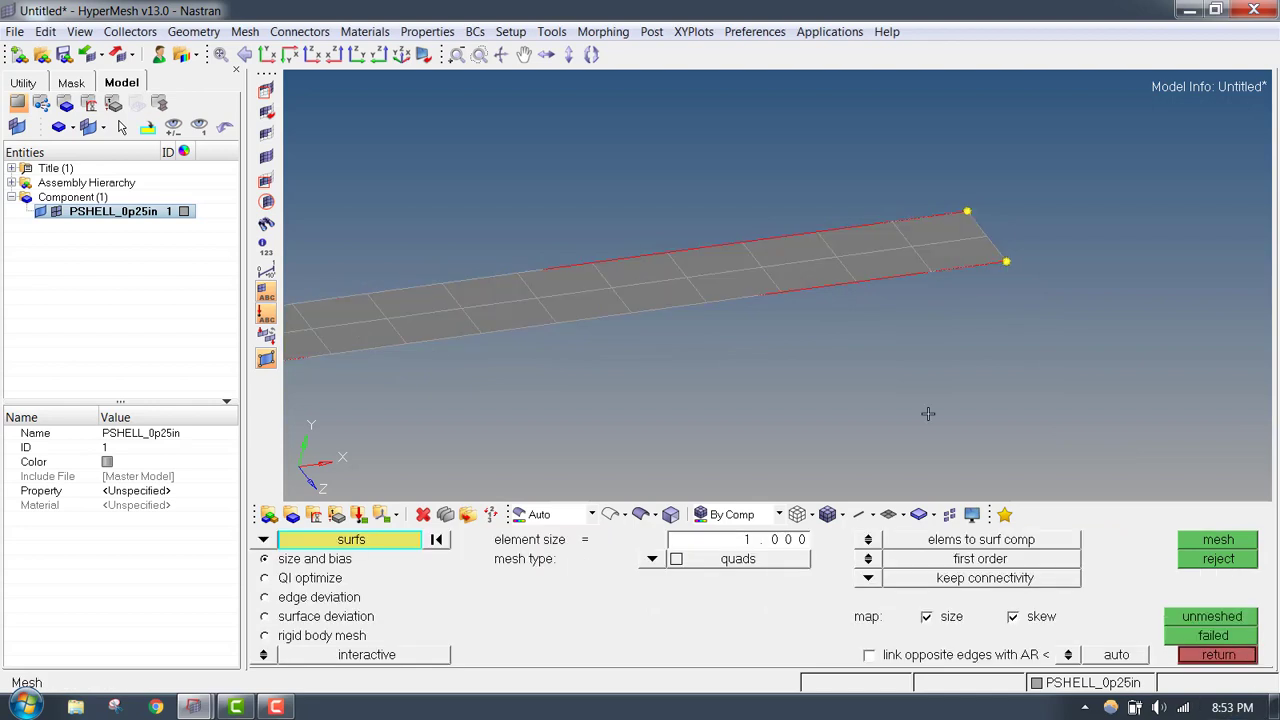
- Display the plate's elements shaded with mesh lines
{"action": "right_click_drag", "start_coordinate": [496, 319], "coordinate": [652, 266], "text": "ctrl"}
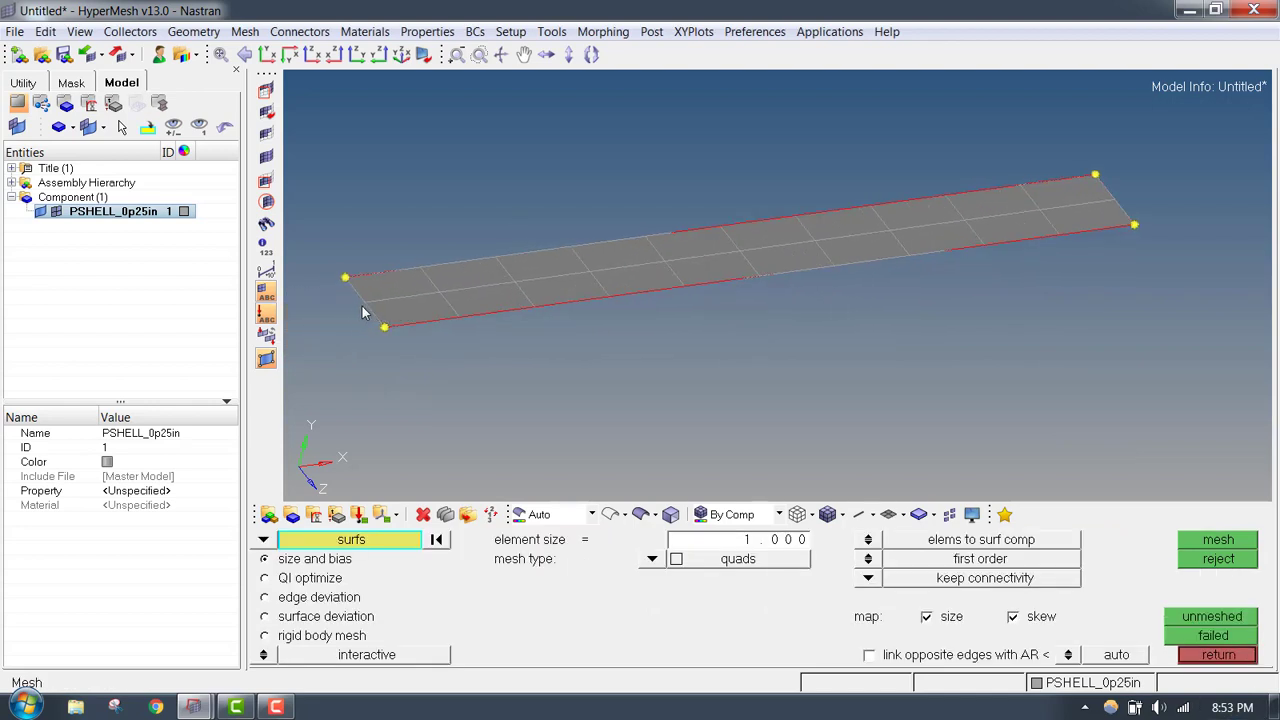
{"action": "left_click", "coordinate": [829, 516]}
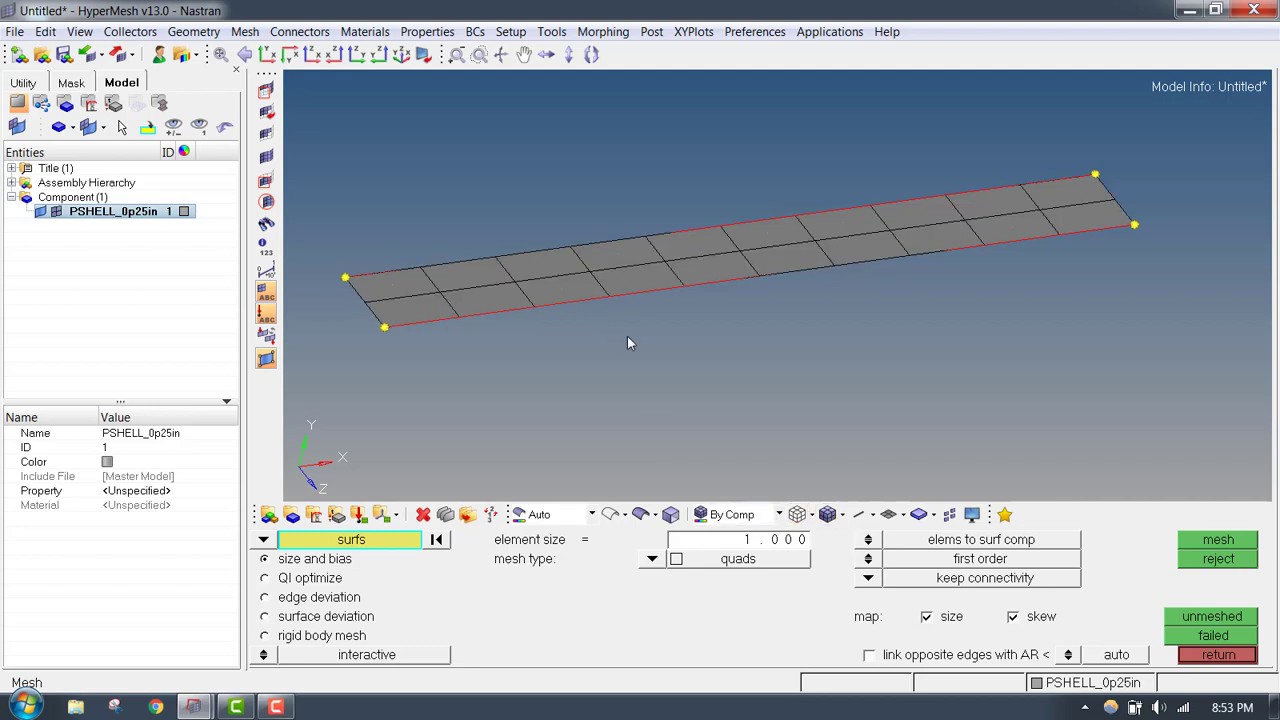
{"action": "scroll", "coordinate": [627, 343], "scroll_direction": "up", "scroll_amount": 2}
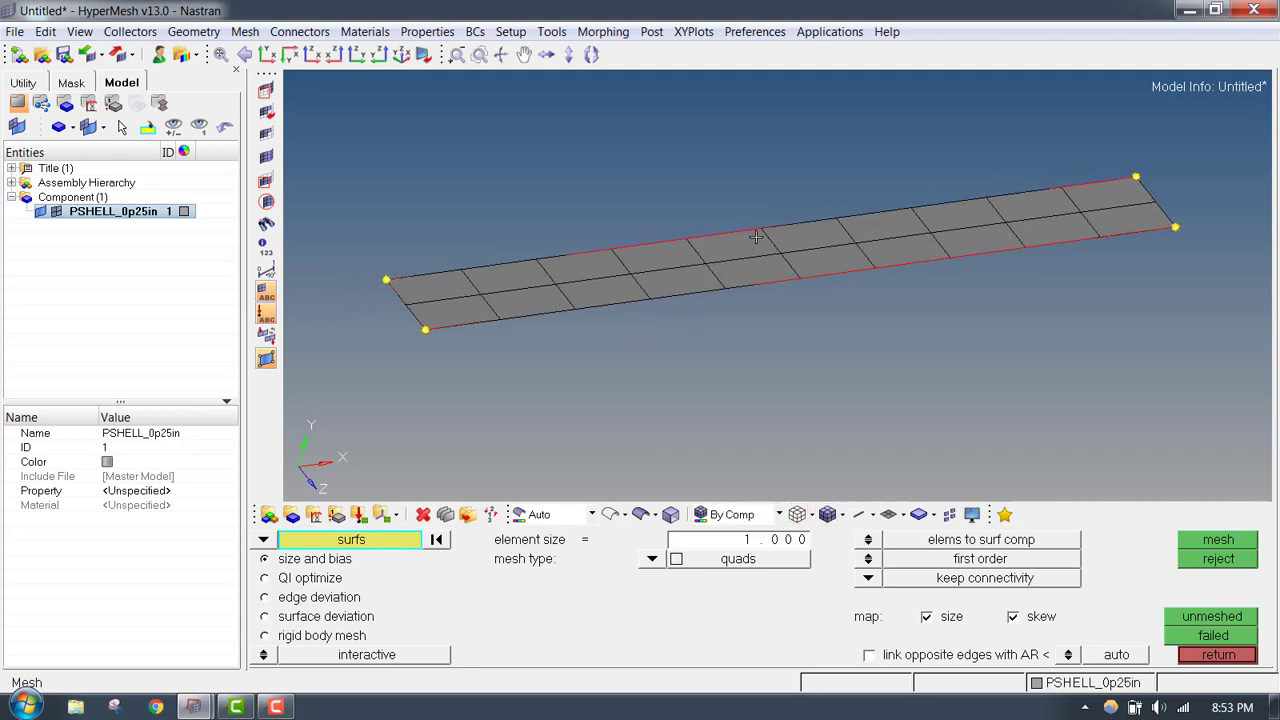
- Change the color of component PSHELL_0p25in to red and leave automeshing
{"action": "left_click", "coordinate": [184, 211]}
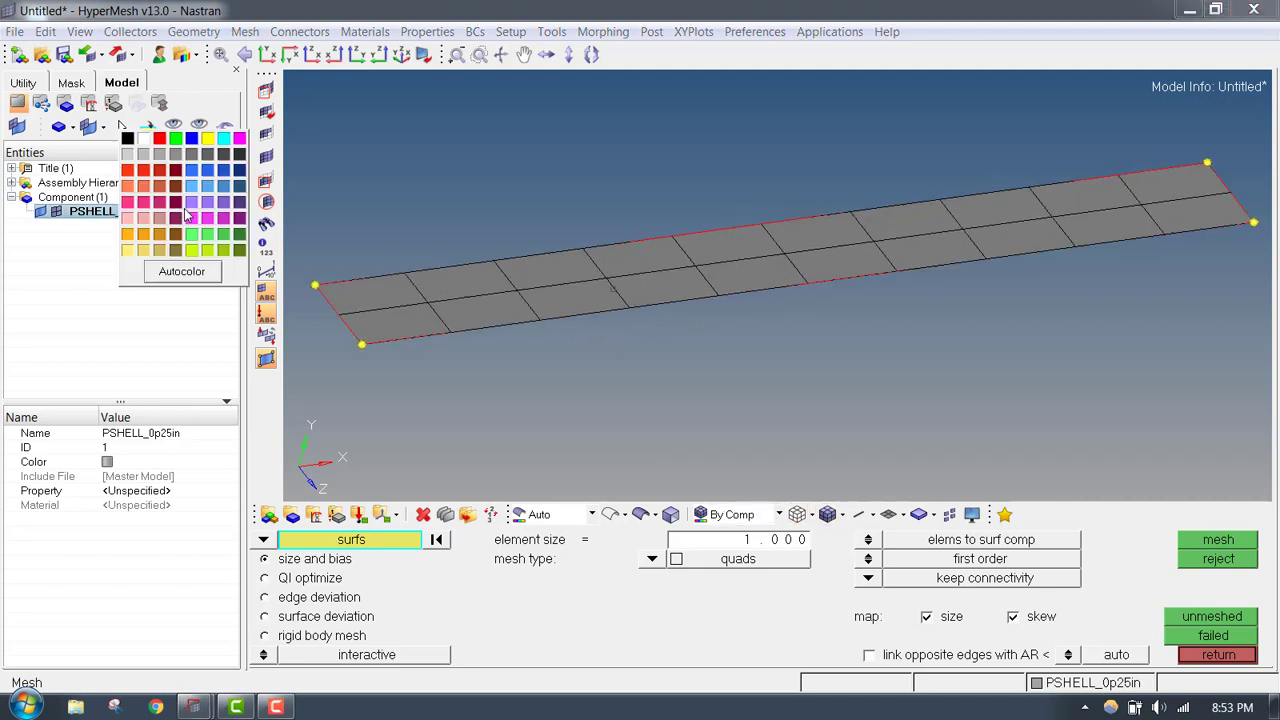
{"action": "left_click", "coordinate": [160, 138]}
{"action": "left_click", "coordinate": [1218, 655]}
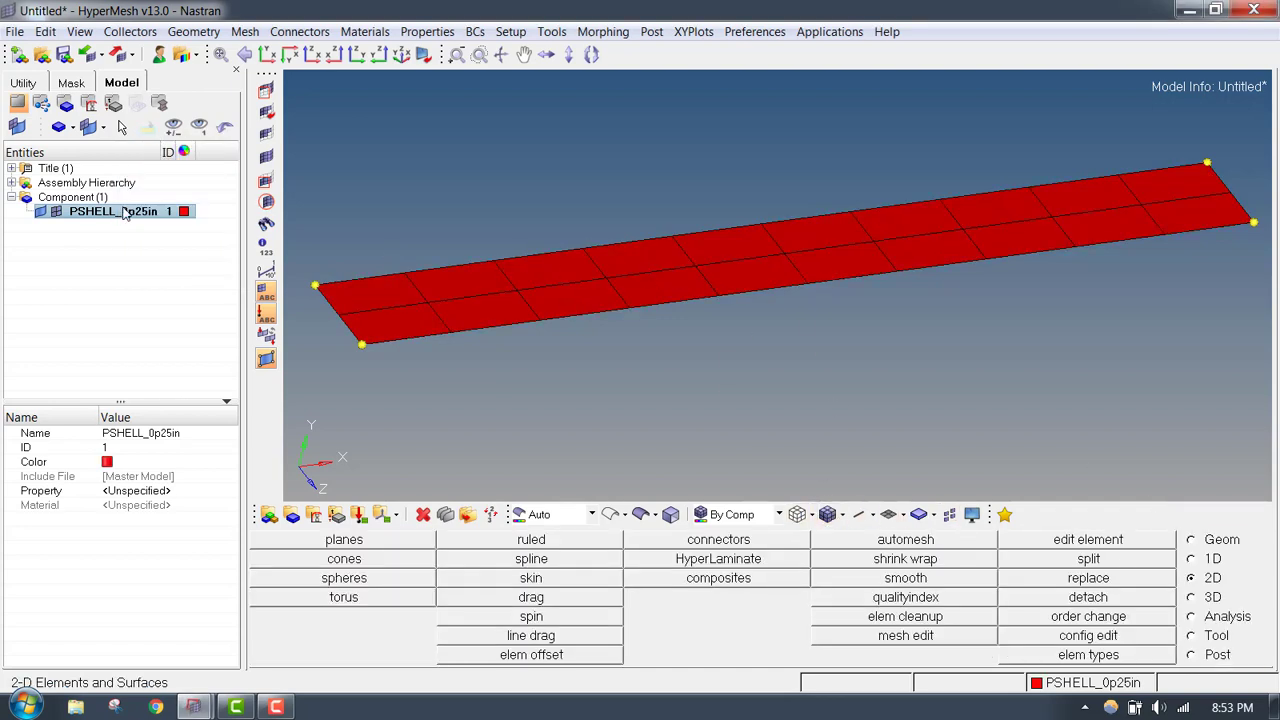
- Hide the geometry of component PSHELL_0p25in while keeping its elements displayed
{"action": "left_click", "coordinate": [56, 212]}
{"action": "mouse_move", "coordinate": [793, 269]}
{"action": "left_mouse_down", "text": "ctrl"}
{"action": "mouse_move", "coordinate": [723, 257]}
{"action": "mouse_move", "coordinate": [794, 265]}
{"action": "left_mouse_up", "text": "ctrl"}
{"action": "mouse_move", "coordinate": [895, 208]}
{"action": "left_mouse_down", "text": "ctrl"}
{"action": "mouse_move", "coordinate": [706, 260]}
{"action": "mouse_move", "coordinate": [808, 260]}
{"action": "mouse_move", "coordinate": [651, 287]}
{"action": "left_mouse_up", "text": "ctrl"}
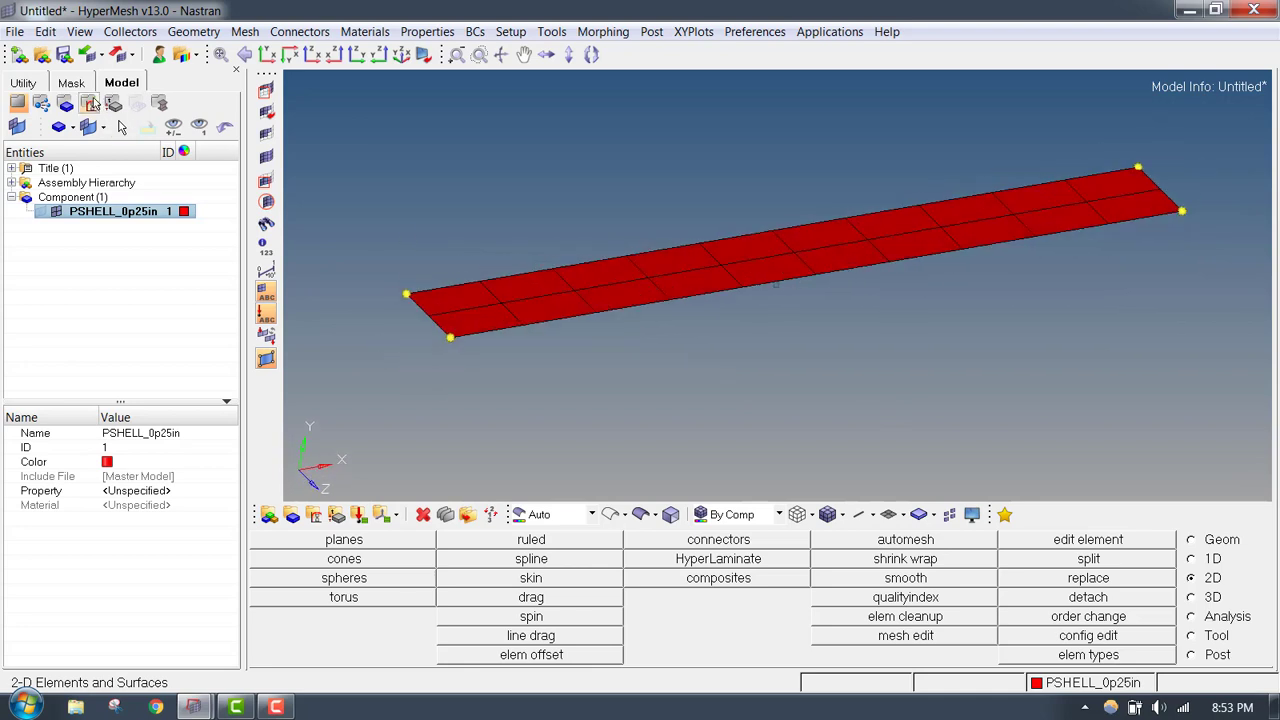
- Create an isotropic MAT1 material in the material view and name it STEEL
{"action": "left_click", "coordinate": [89, 104]}
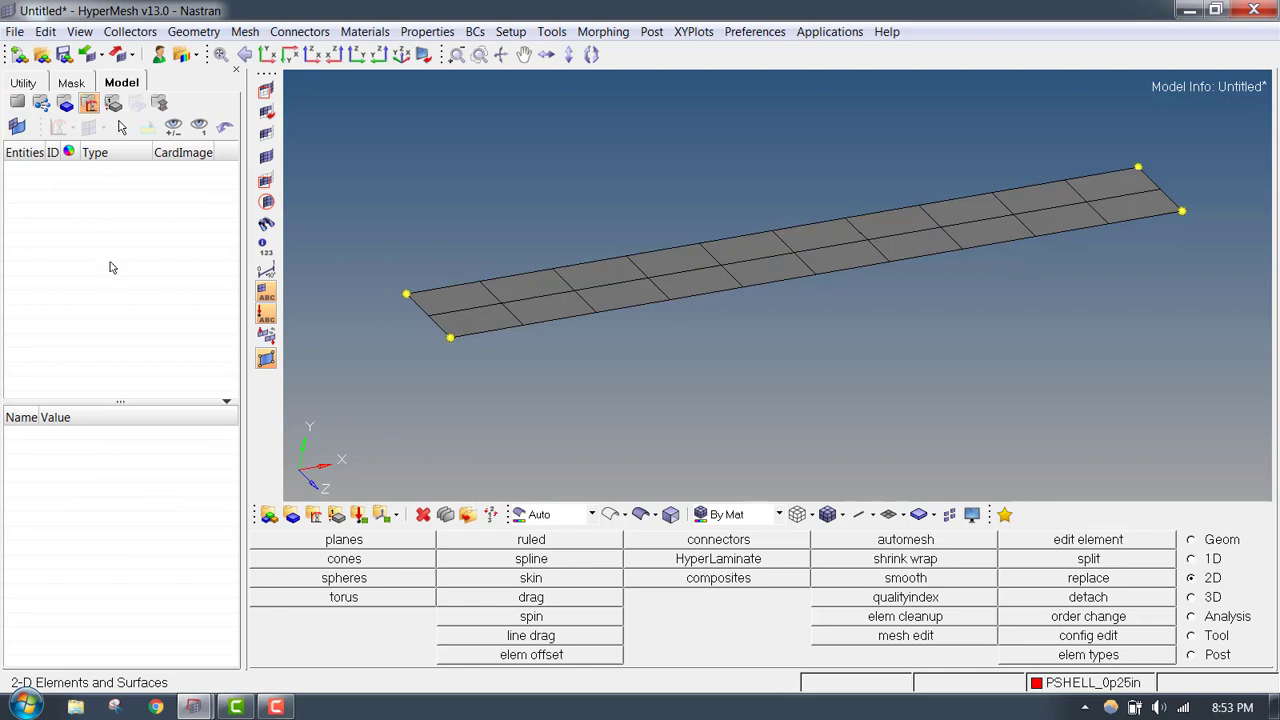
{"action": "right_click", "coordinate": [73, 231]}
{"action": "left_click", "coordinate": [128, 192]}
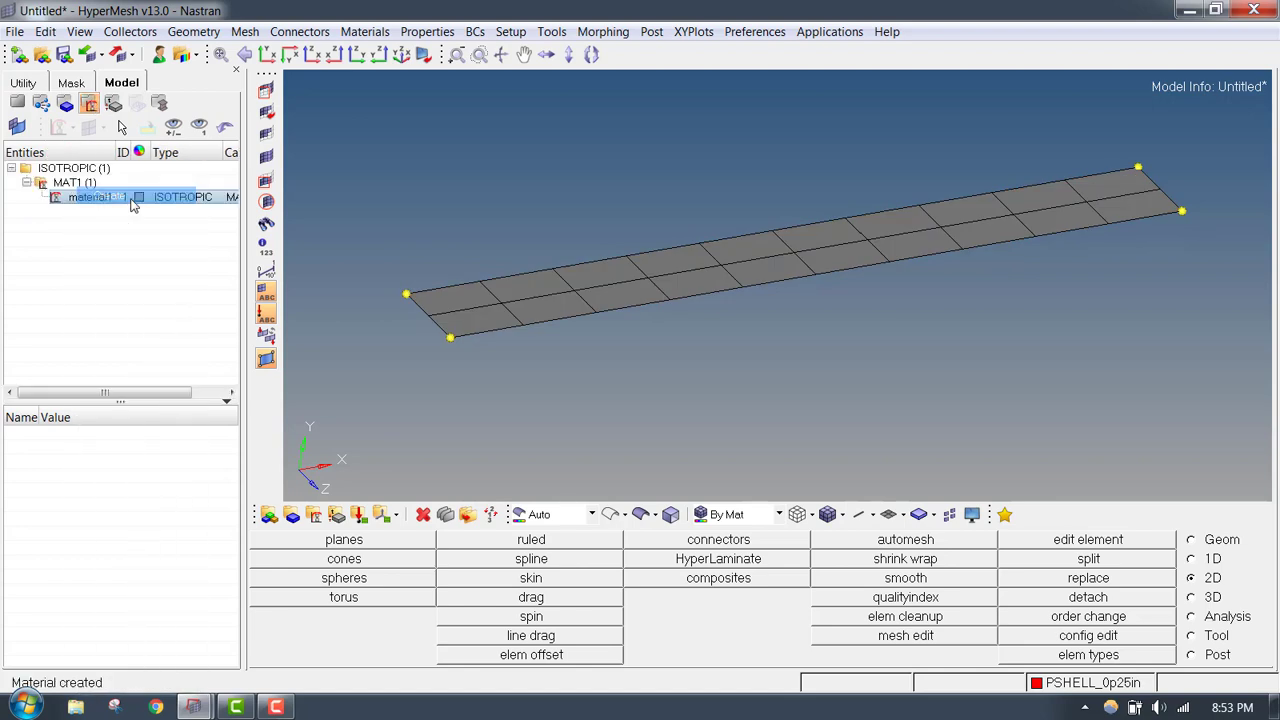
{"action": "type", "text": "S"}
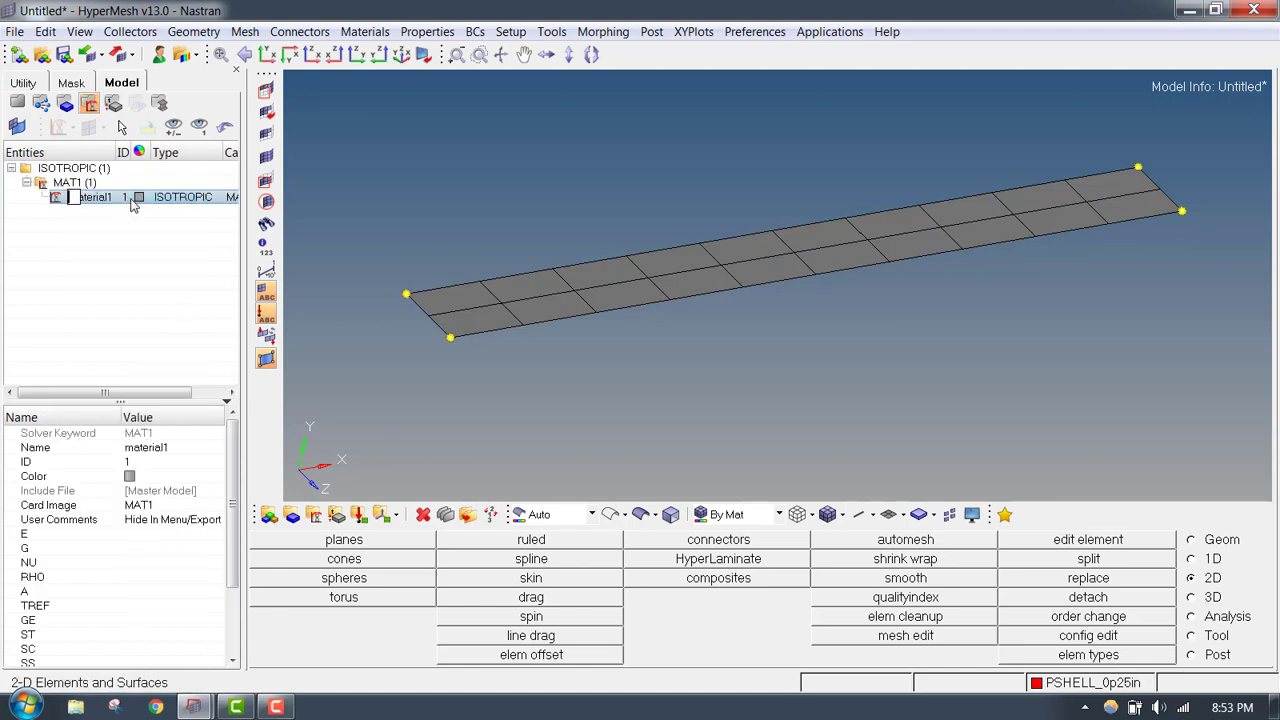
{"action": "type", "text": "TEEL"}
{"action": "key", "text": "Return"}
- Set the elastic modulus E of the STEEL material to 29E6
{"action": "left_click", "coordinate": [181, 537]}
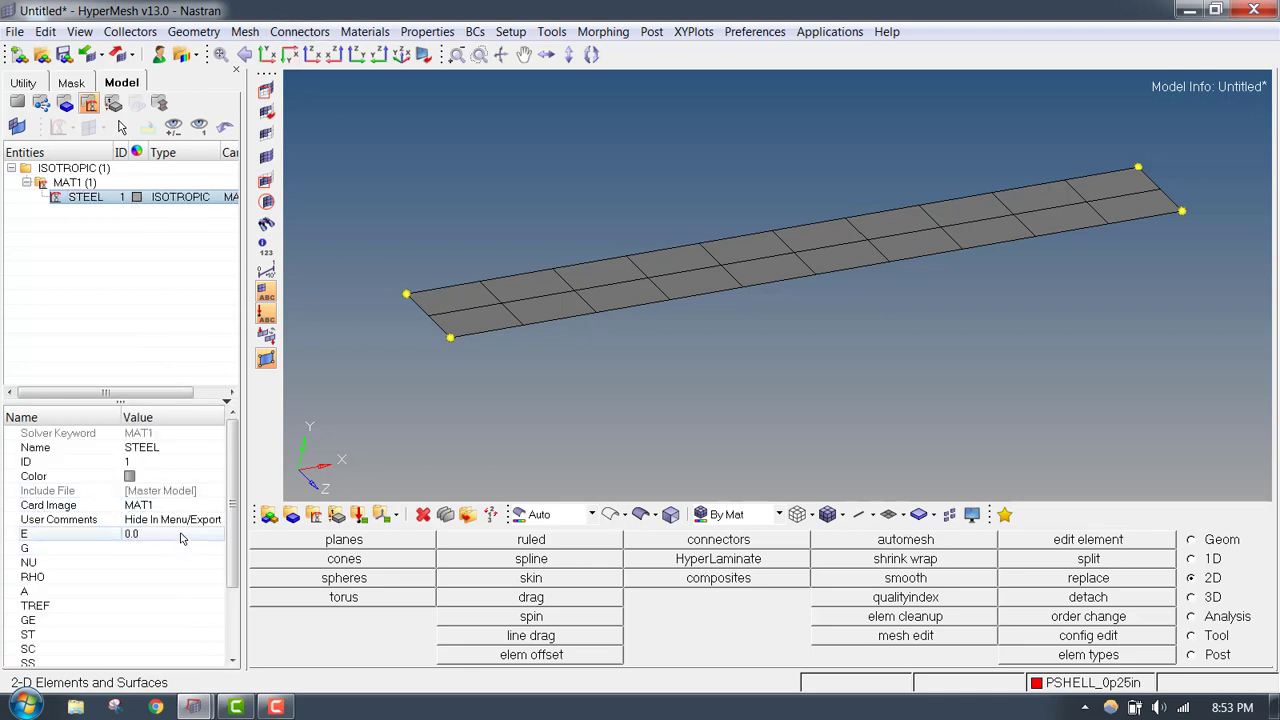
{"action": "left_click", "coordinate": [181, 537]}
{"action": "type", "text": "29E"}
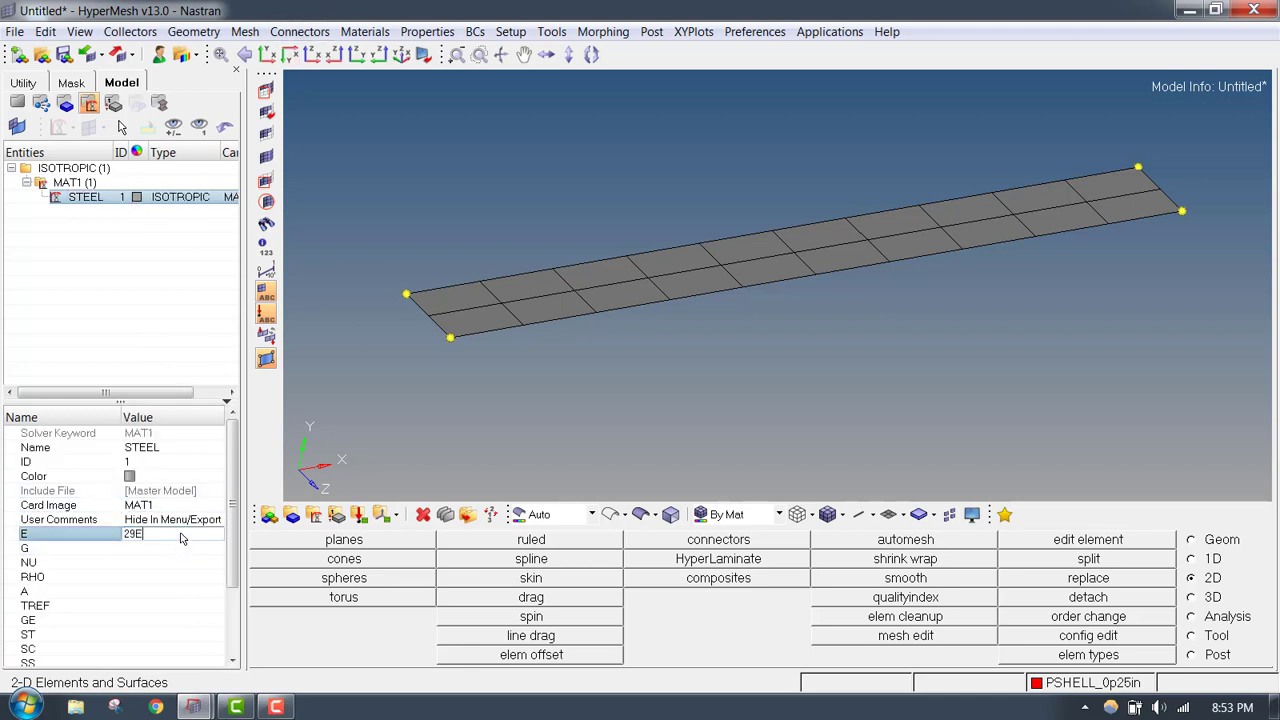
{"action": "type", "text": "6"}
{"action": "key", "text": "Return"}
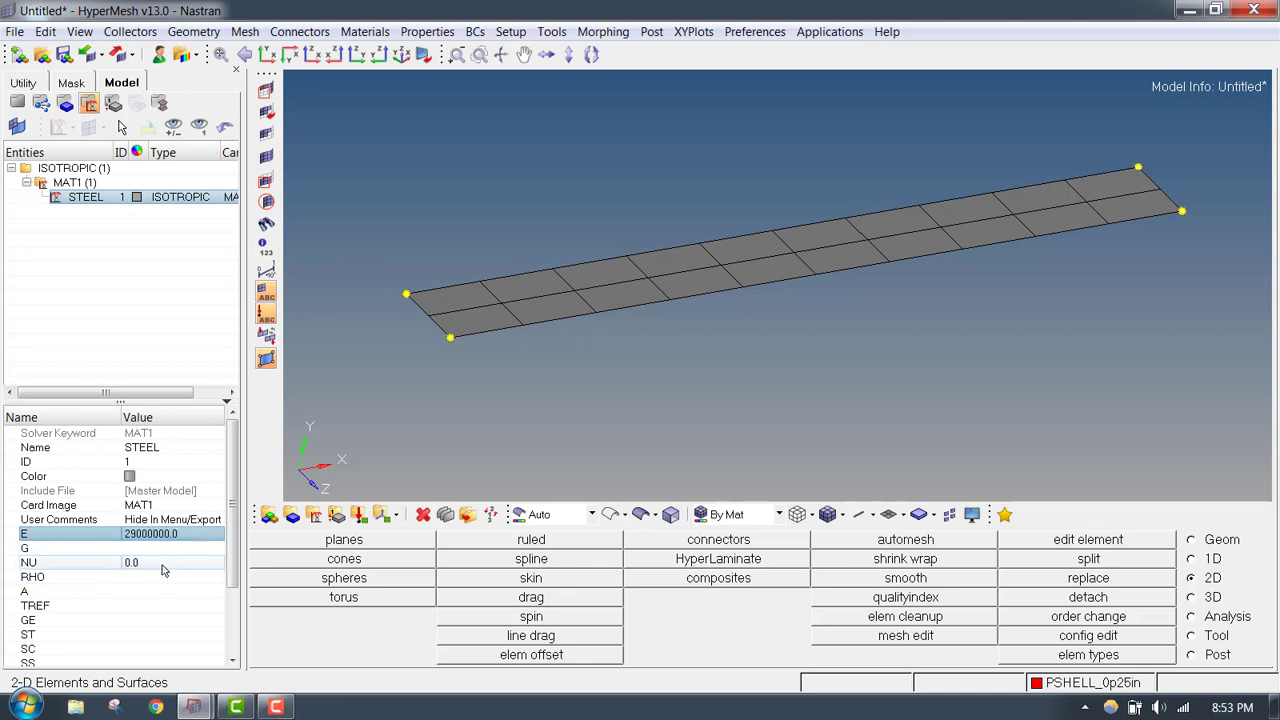
- Set the STEEL material's Poisson's ratio NU to 0.29 and its density RHO to 0.000735
{"action": "left_click", "coordinate": [163, 566]}
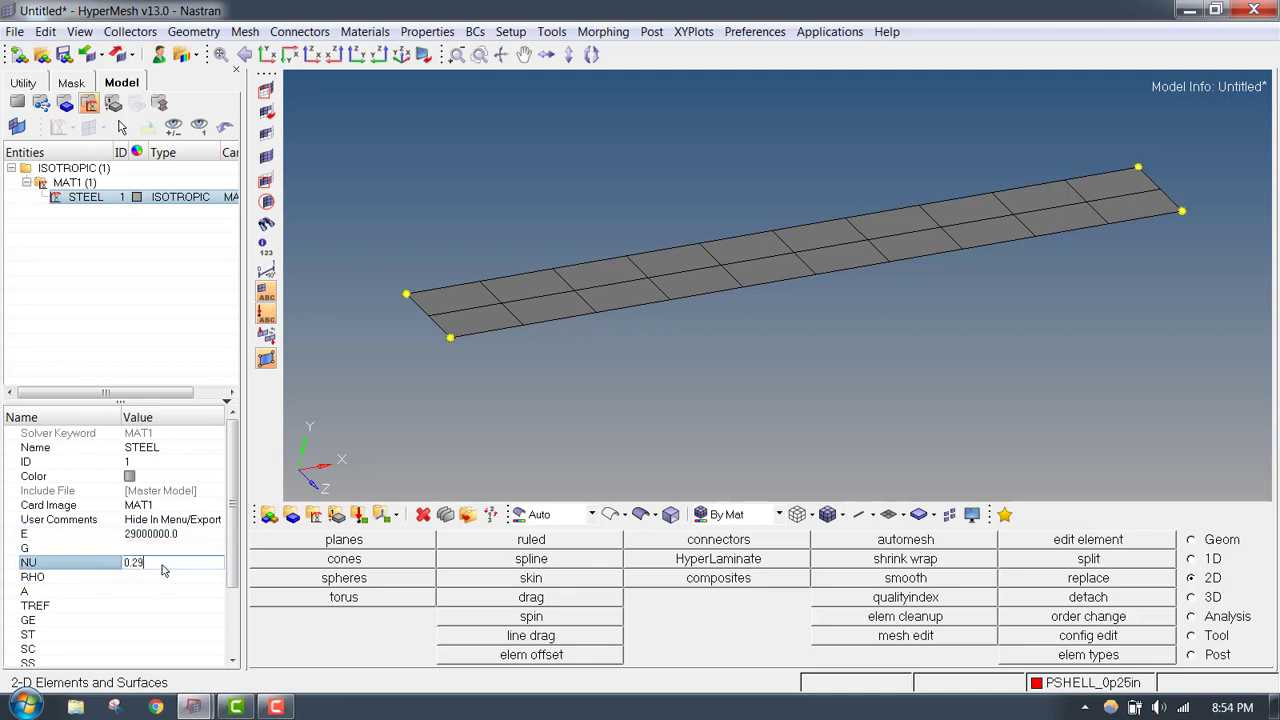
{"action": "key", "text": "Return"}
{"action": "left_click", "coordinate": [178, 578]}
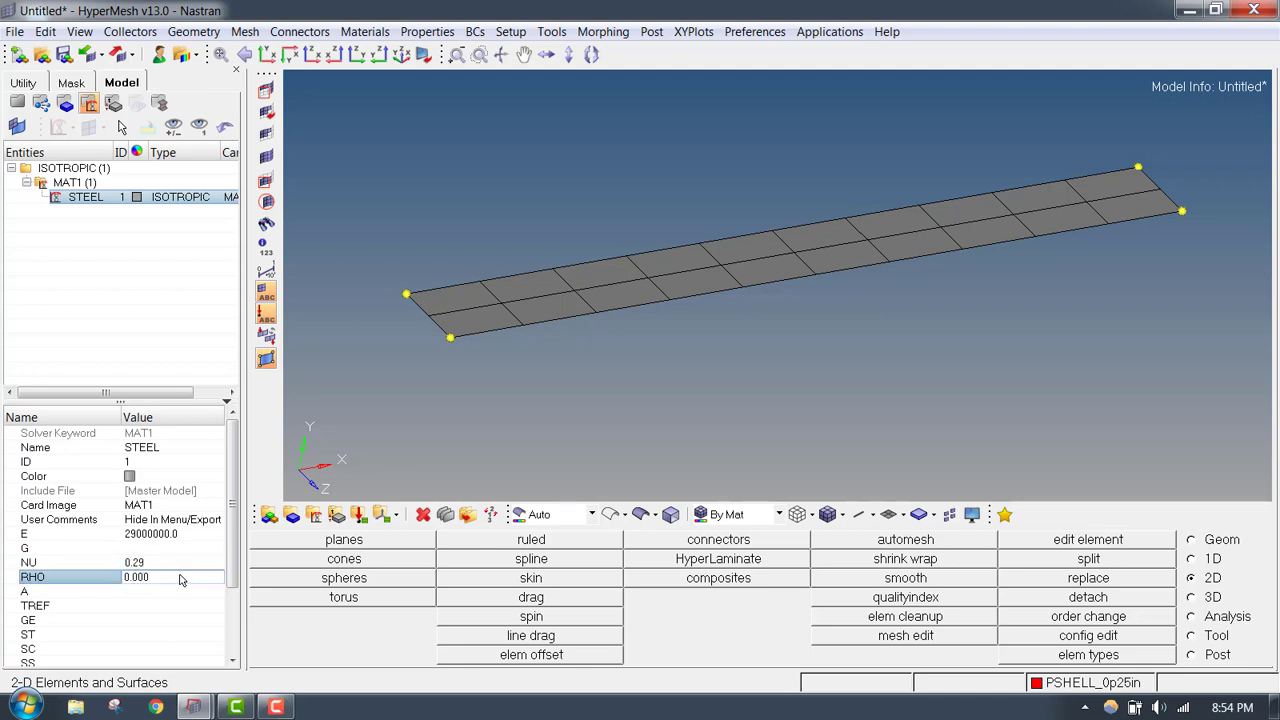
{"action": "key", "text": "Return"}
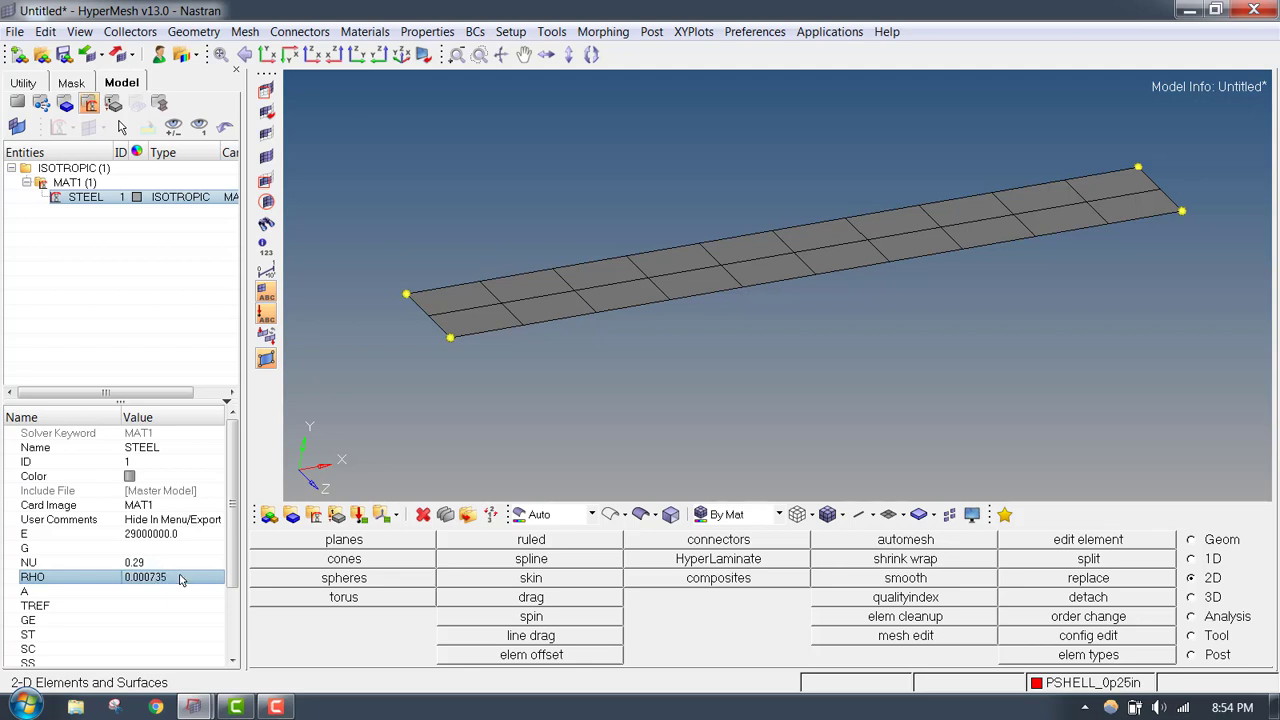
{"action": "left_click", "coordinate": [17, 103]}
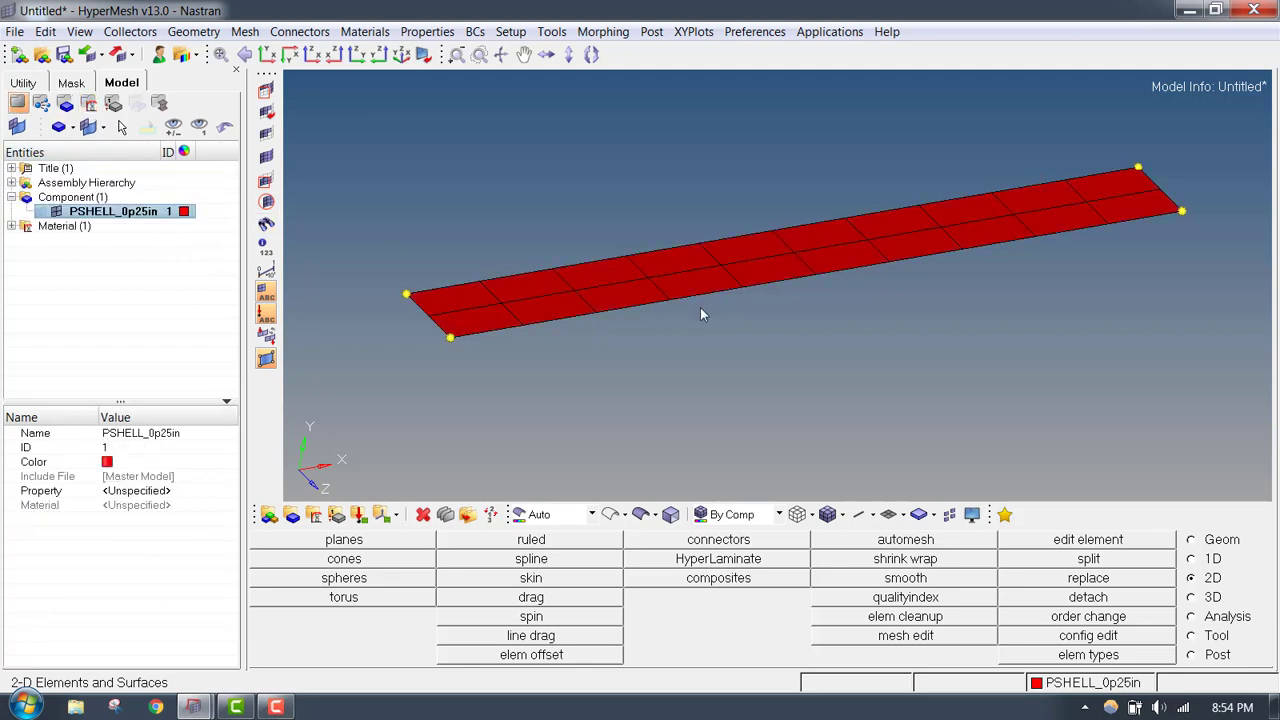
{"action": "right_click_drag", "start_coordinate": [538, 303], "coordinate": [530, 310], "text": "ctrl"}
{"action": "left_click_drag", "start_coordinate": [534, 320], "coordinate": [469, 321], "text": "ctrl"}
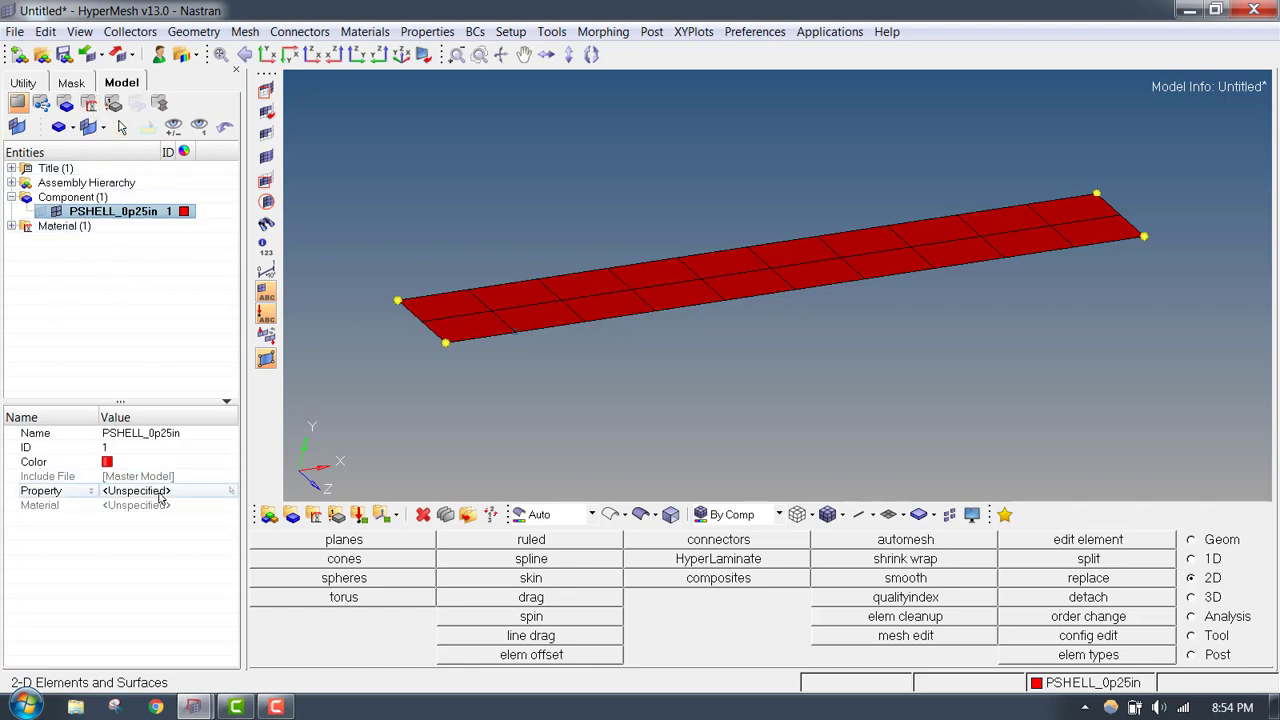
{"action": "left_click", "coordinate": [113, 103]}
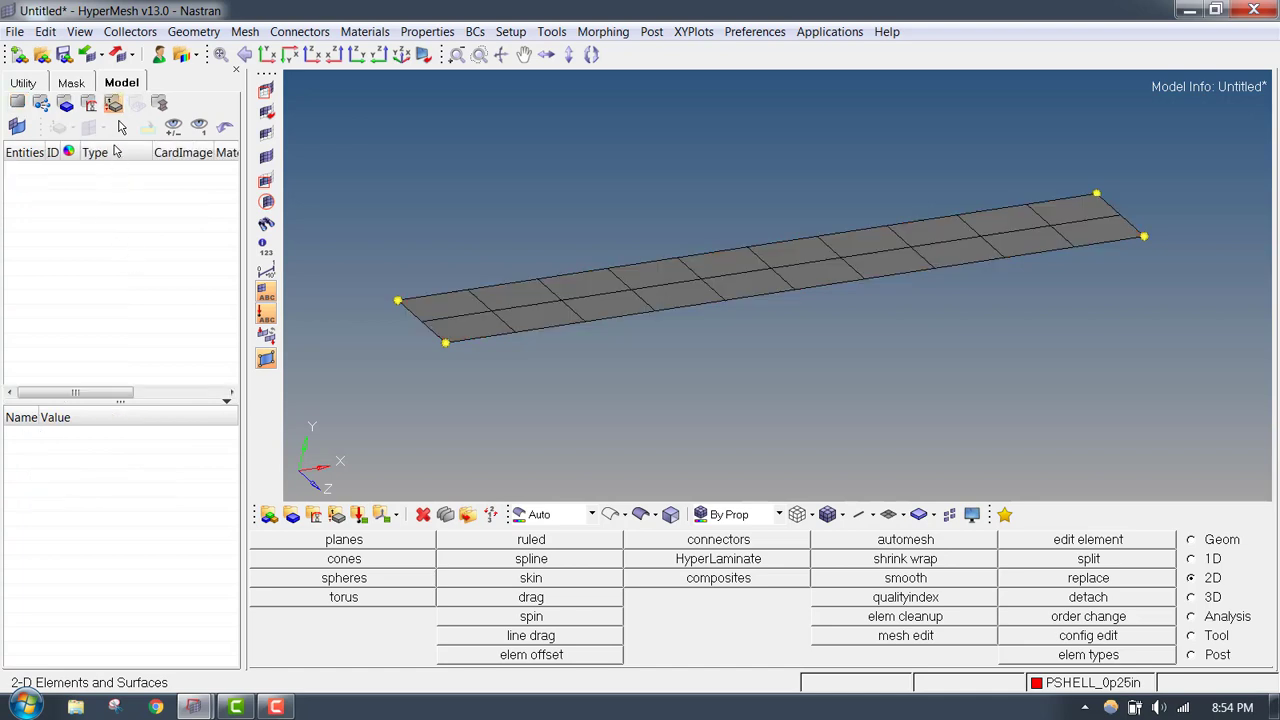
{"action": "right_click", "coordinate": [103, 249]}
- Copy the name of component PSHELL_0p25in for reuse without changing it
{"action": "left_click", "coordinate": [18, 105]}
{"action": "right_click", "coordinate": [93, 208]}
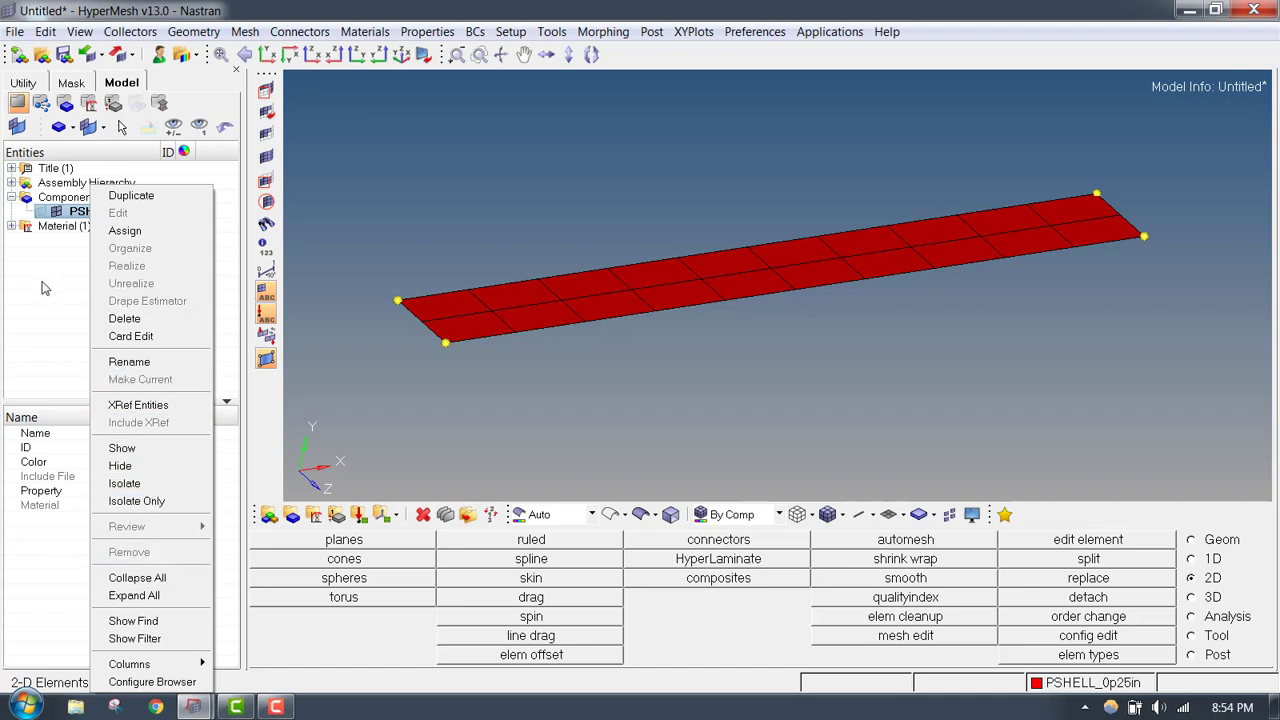
{"action": "left_click", "coordinate": [43, 288]}
{"action": "right_click", "coordinate": [81, 212]}
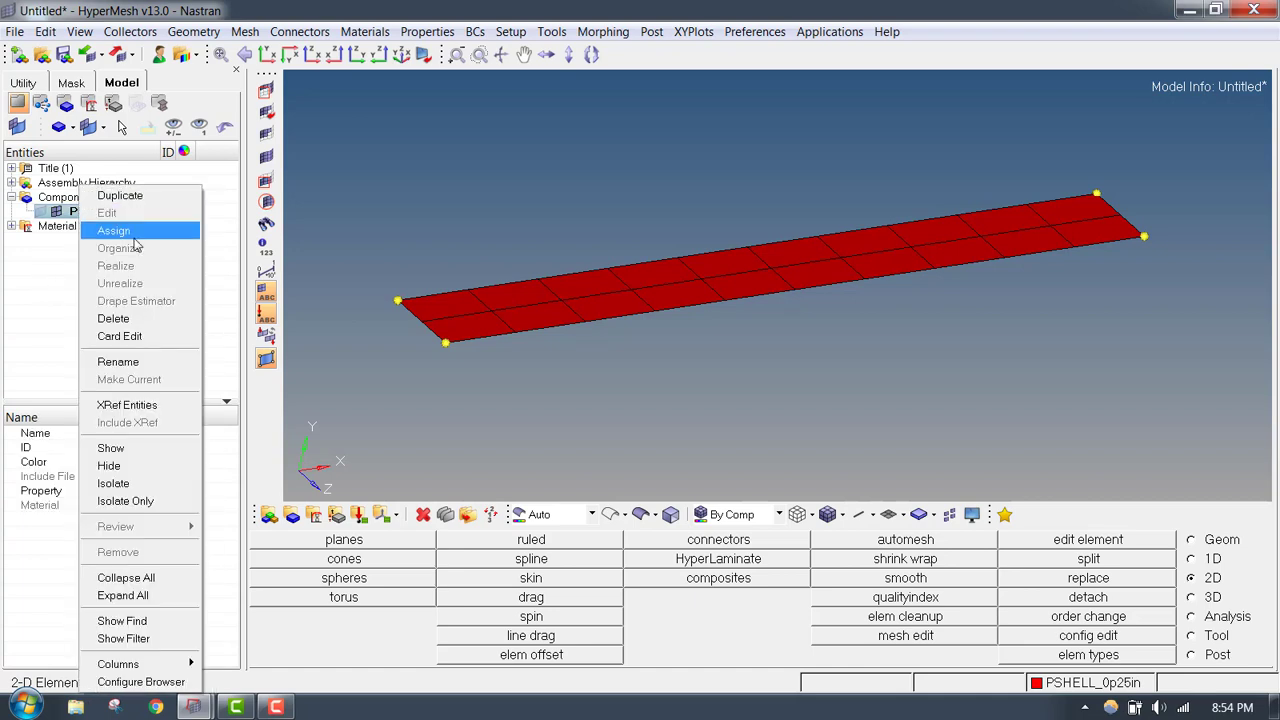
{"action": "left_click", "coordinate": [158, 363]}
{"action": "key", "text": "ctrl+c"}
{"action": "left_click", "coordinate": [155, 300]}
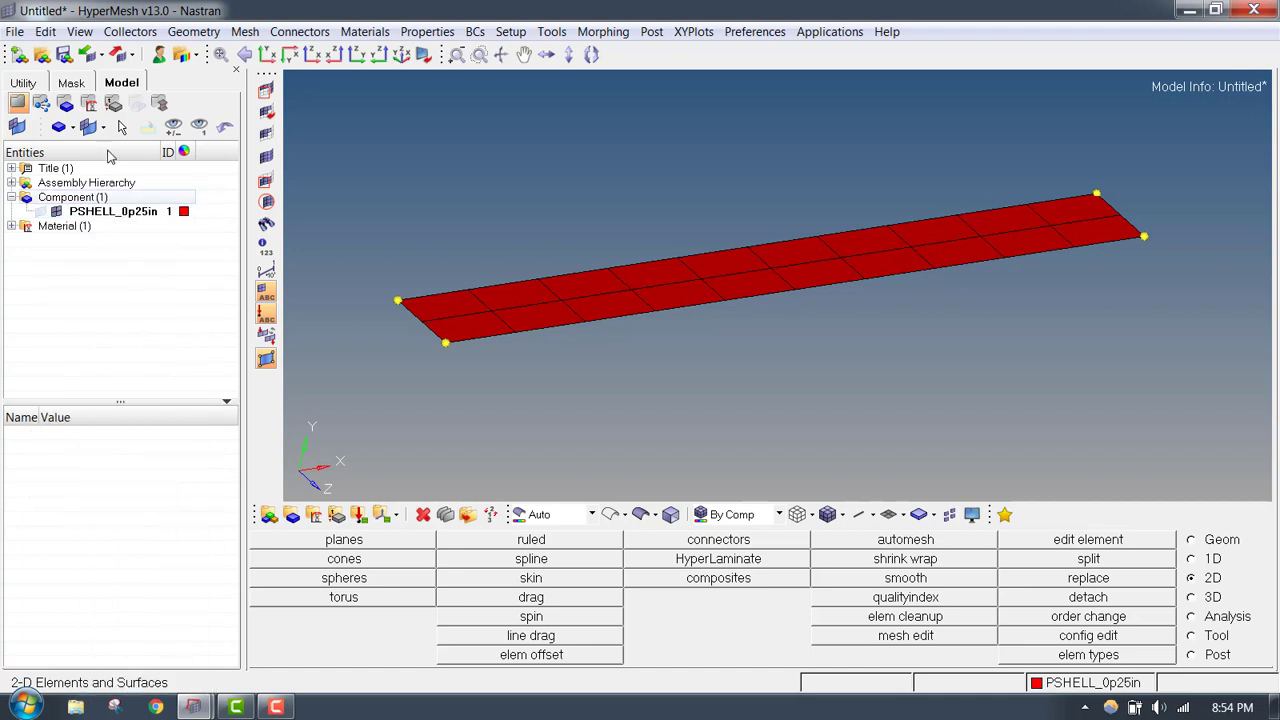
- Create a 2D PSHELL property in the property view and name it PSHELL_0p25in with the copied component name
{"action": "left_click", "coordinate": [113, 106]}
{"action": "right_click", "coordinate": [104, 280]}
{"action": "left_click", "coordinate": [159, 200]}
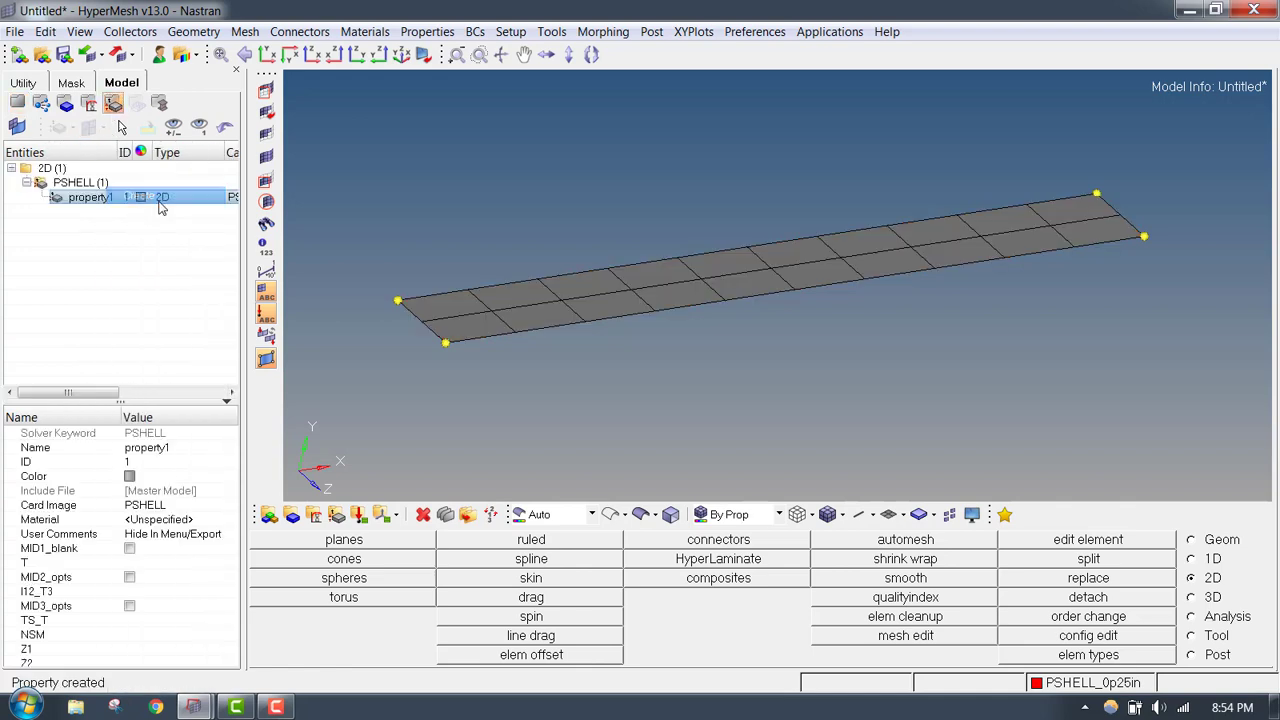
{"action": "key", "text": "ctrl+v"}
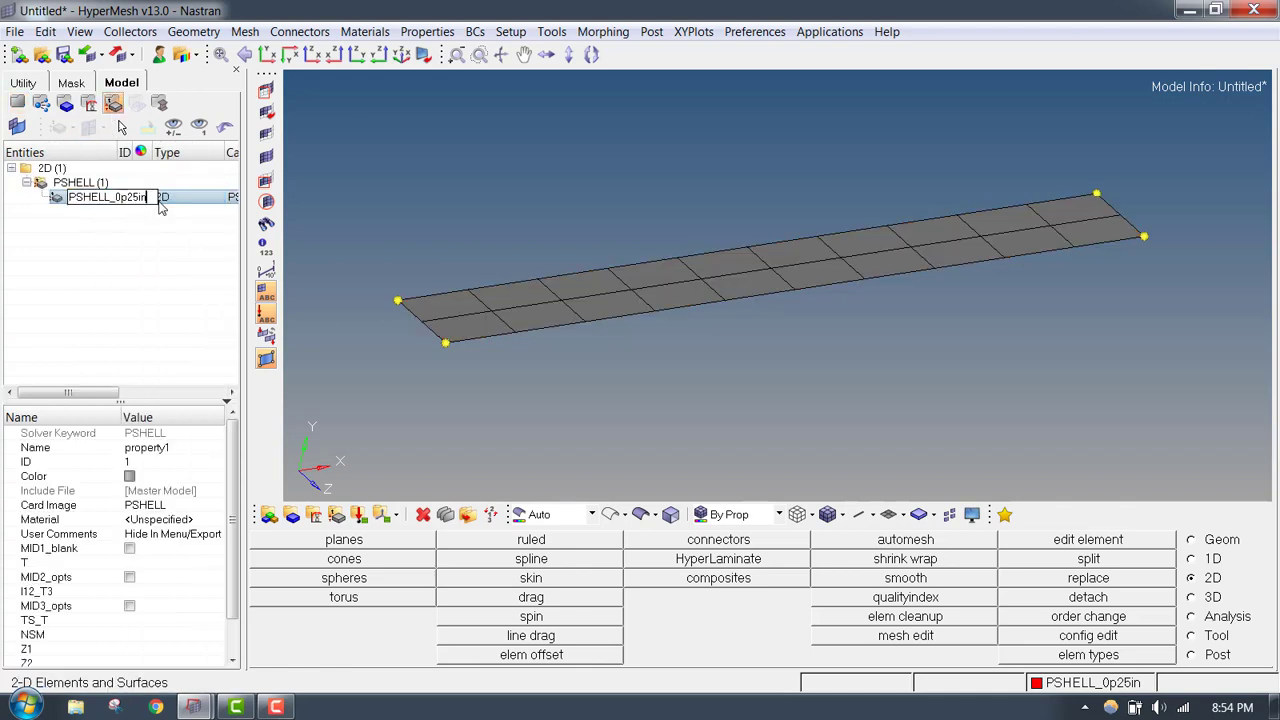
{"action": "key", "text": "Return"}
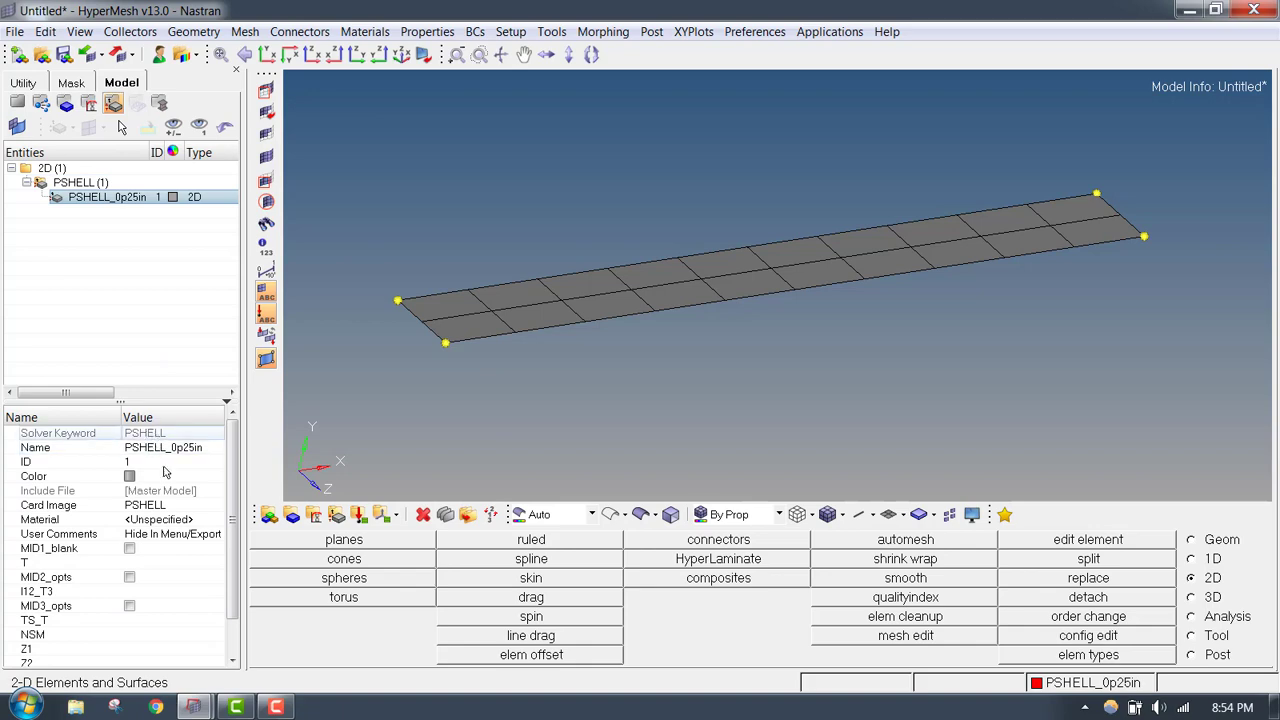
- Assign the STEEL material to the PSHELL_0p25in property and set its thickness T to 0.25
{"action": "left_click", "coordinate": [179, 521]}
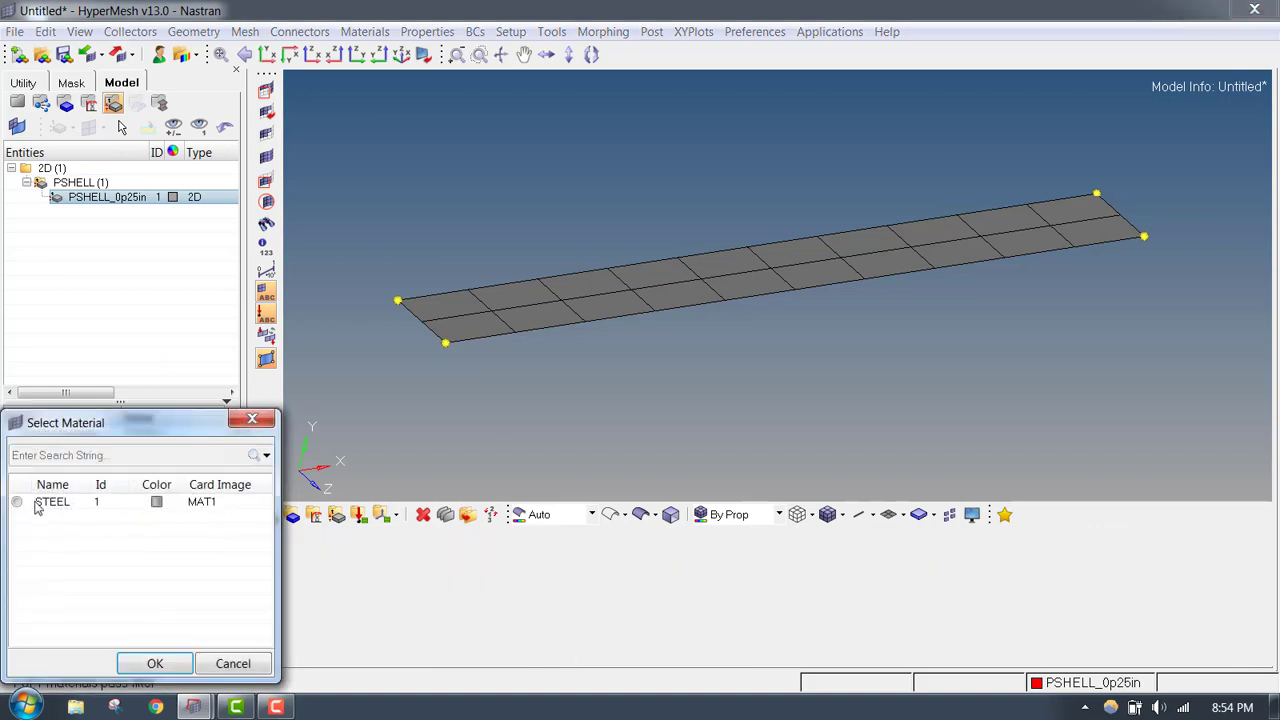
{"action": "left_click", "coordinate": [154, 655]}
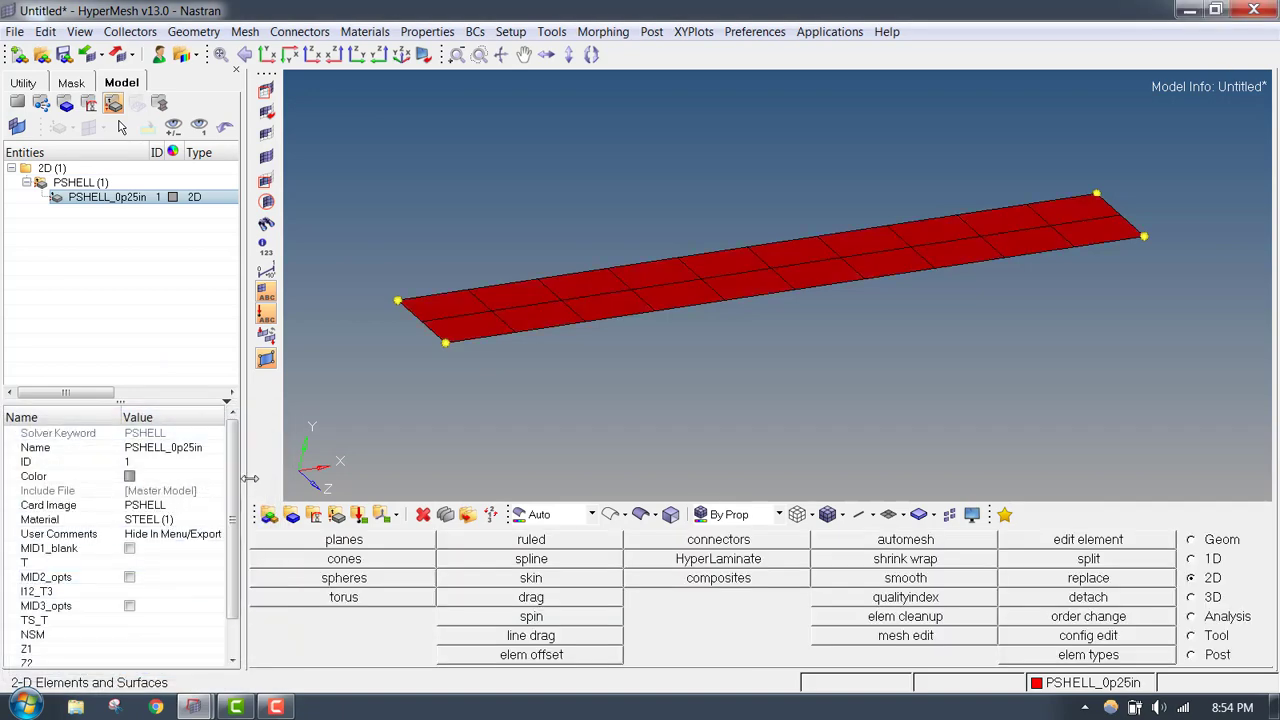
{"action": "left_click_drag", "start_coordinate": [245, 480], "coordinate": [390, 480]}
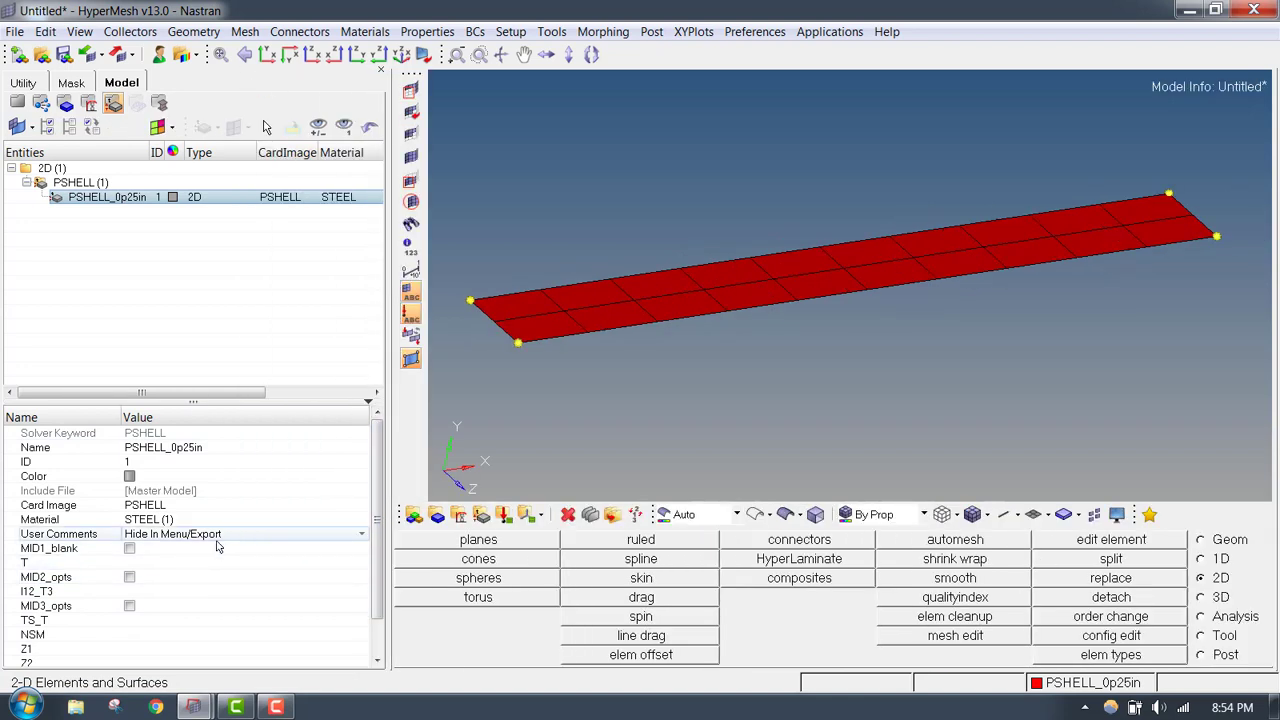
{"action": "left_click", "coordinate": [195, 566]}
{"action": "left_click", "coordinate": [195, 566]}
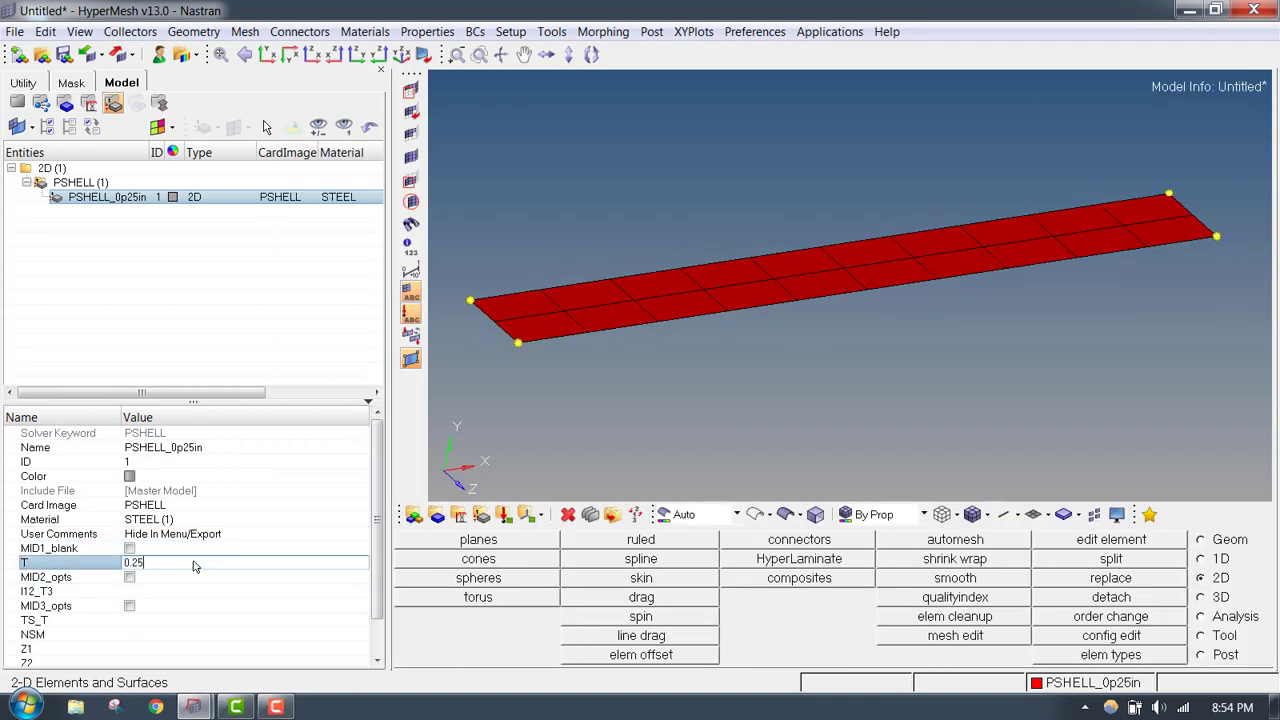
{"action": "key", "text": "Return"}
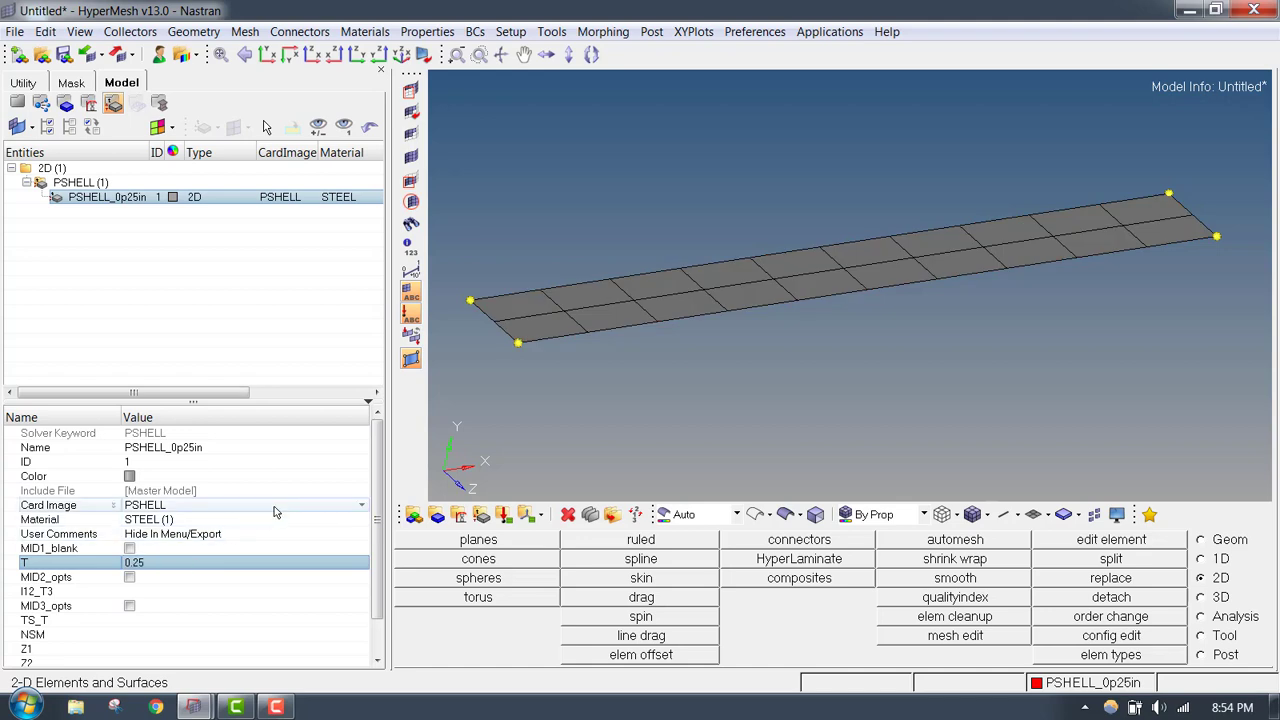
{"action": "left_click", "coordinate": [185, 506]}
{"action": "left_click", "coordinate": [185, 506]}
{"action": "left_click", "coordinate": [172, 590]}
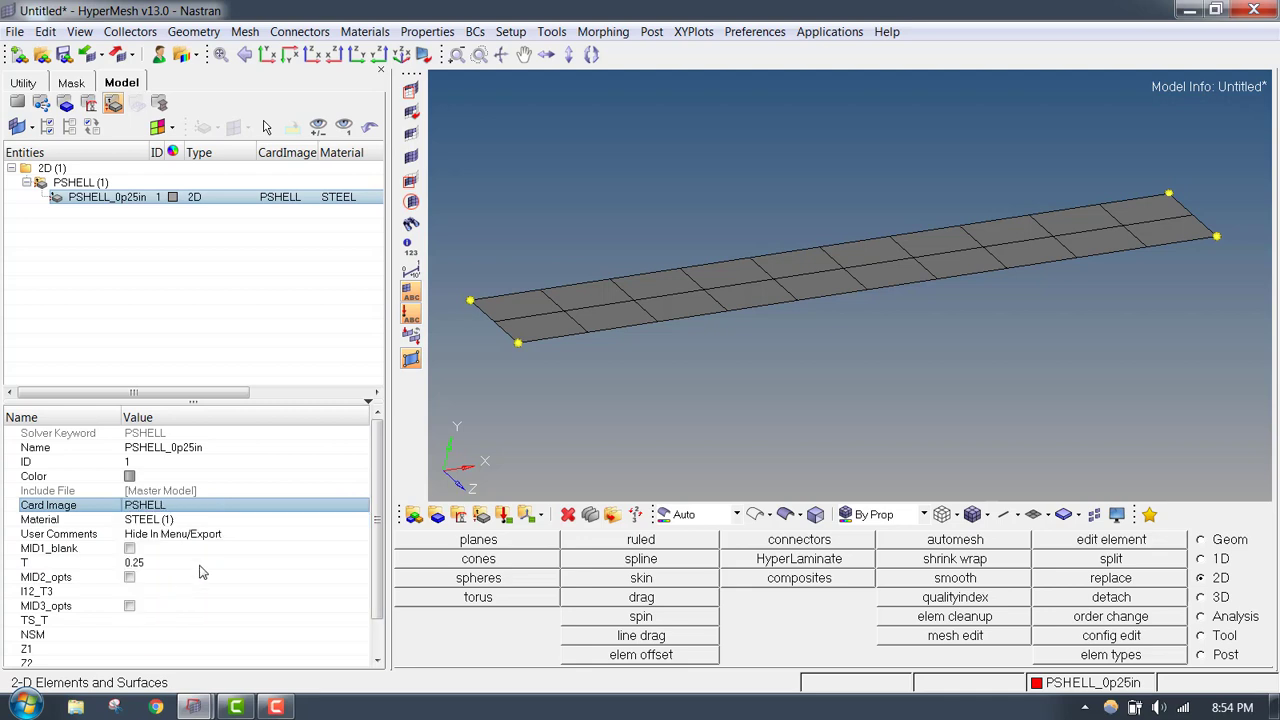
- Assign the PSHELL_0p25in property to the component of the same name
{"action": "left_click", "coordinate": [17, 102]}
{"action": "left_click", "coordinate": [107, 213]}
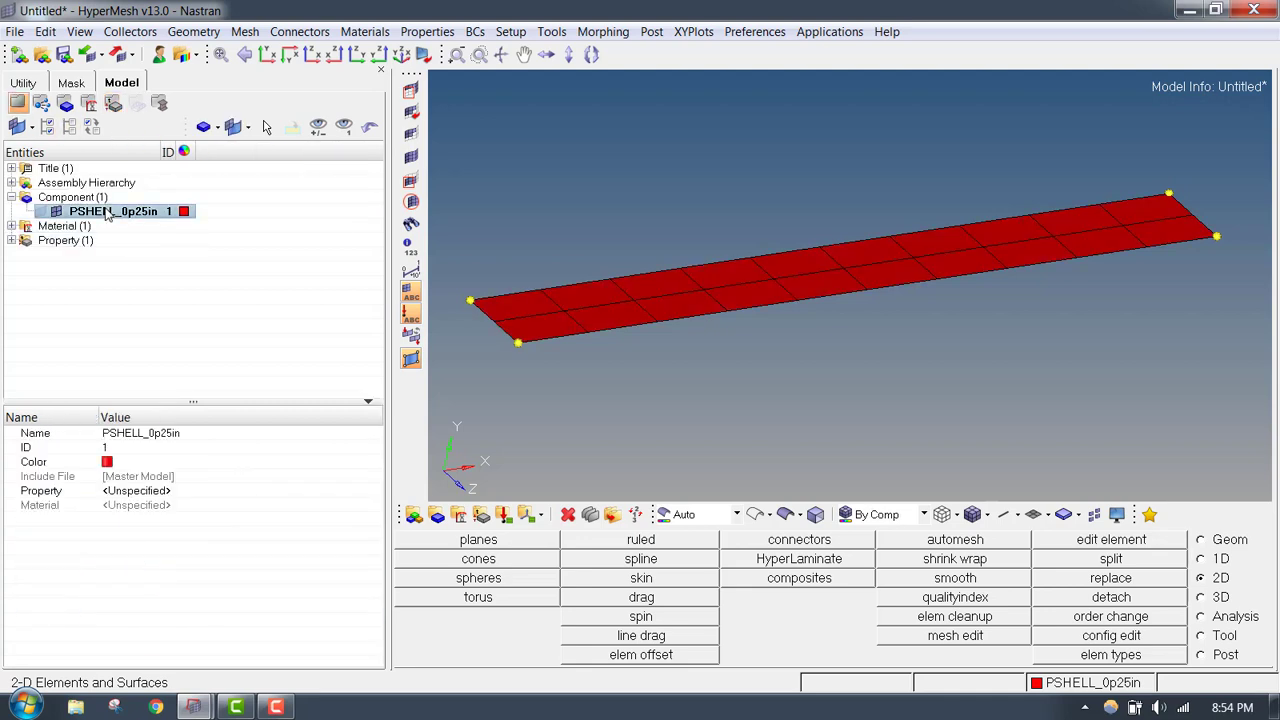
{"action": "left_click", "coordinate": [214, 491]}
{"action": "left_click", "coordinate": [240, 491]}
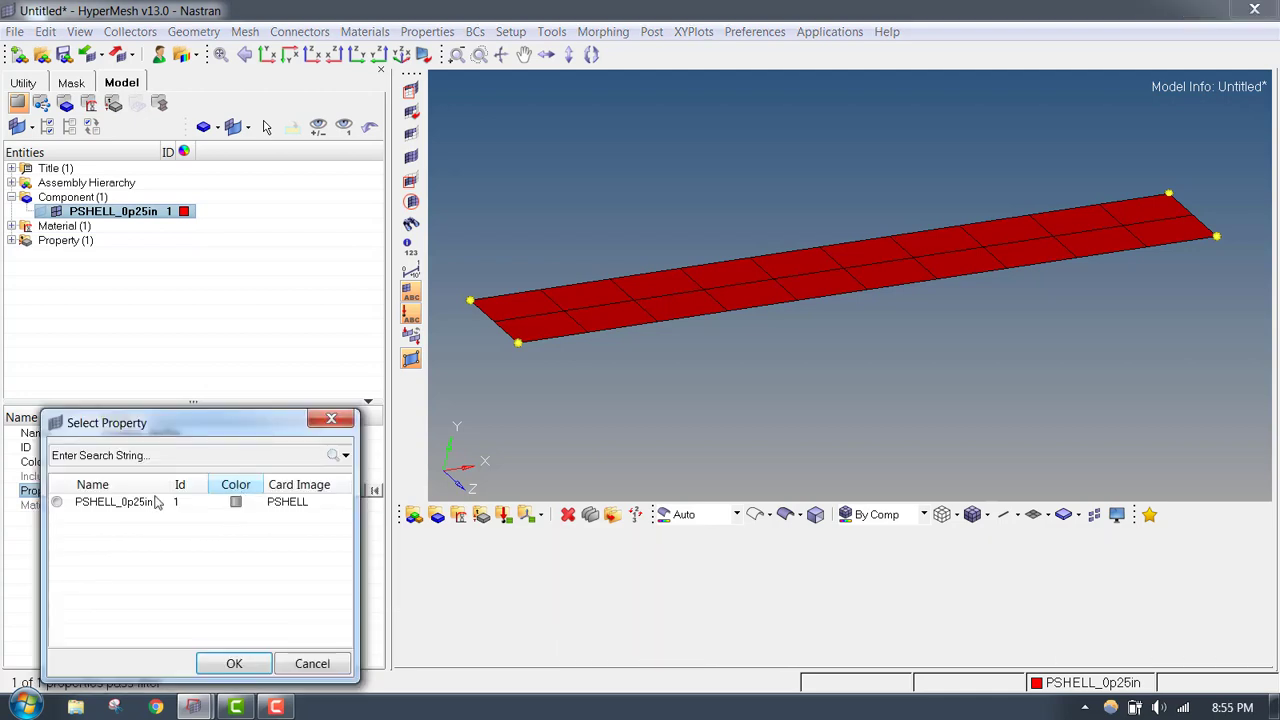
{"action": "left_click", "coordinate": [248, 668]}
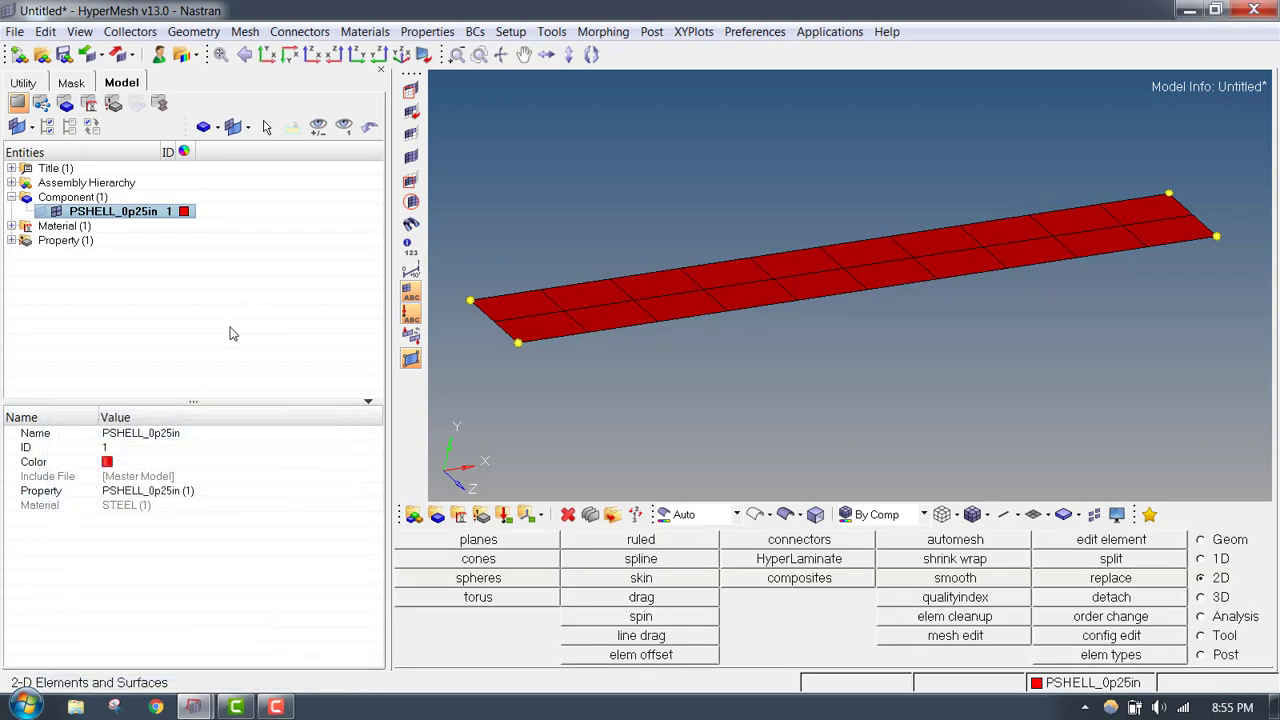
{"action": "left_click", "coordinate": [12, 226]}
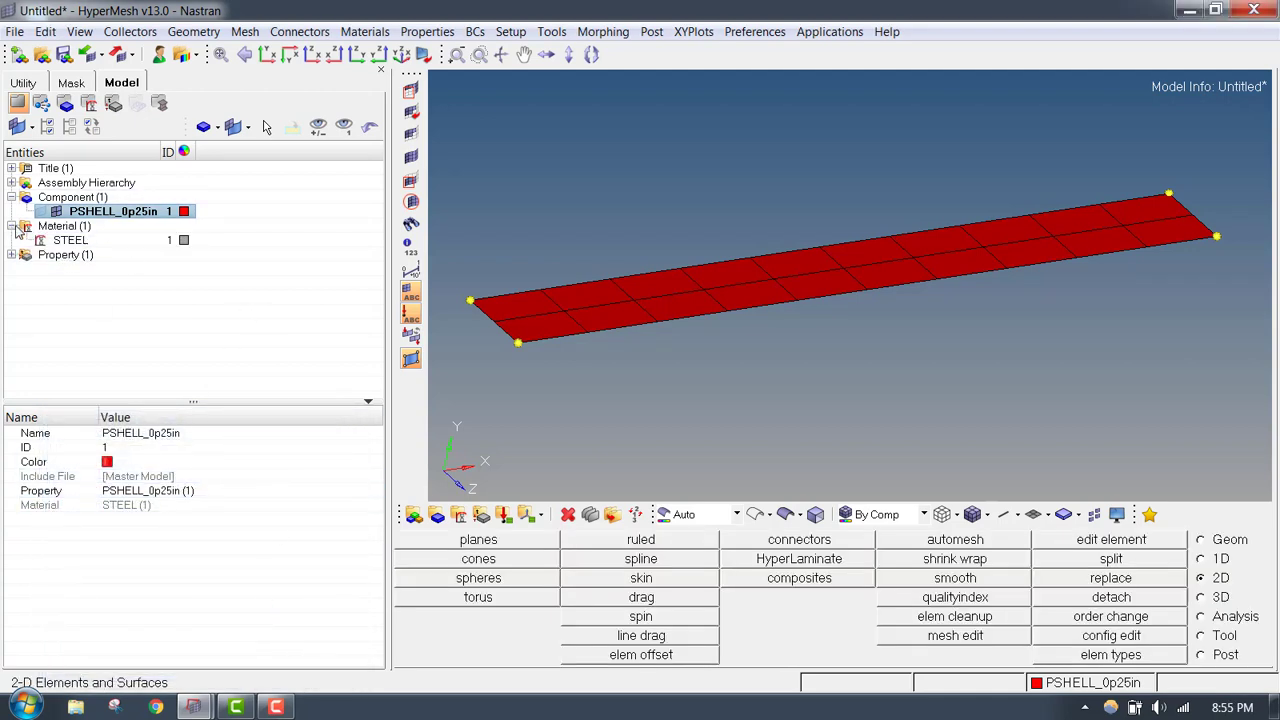
{"action": "left_click", "coordinate": [12, 226]}
{"action": "left_click", "coordinate": [11, 227]}
{"action": "left_click", "coordinate": [11, 227]}
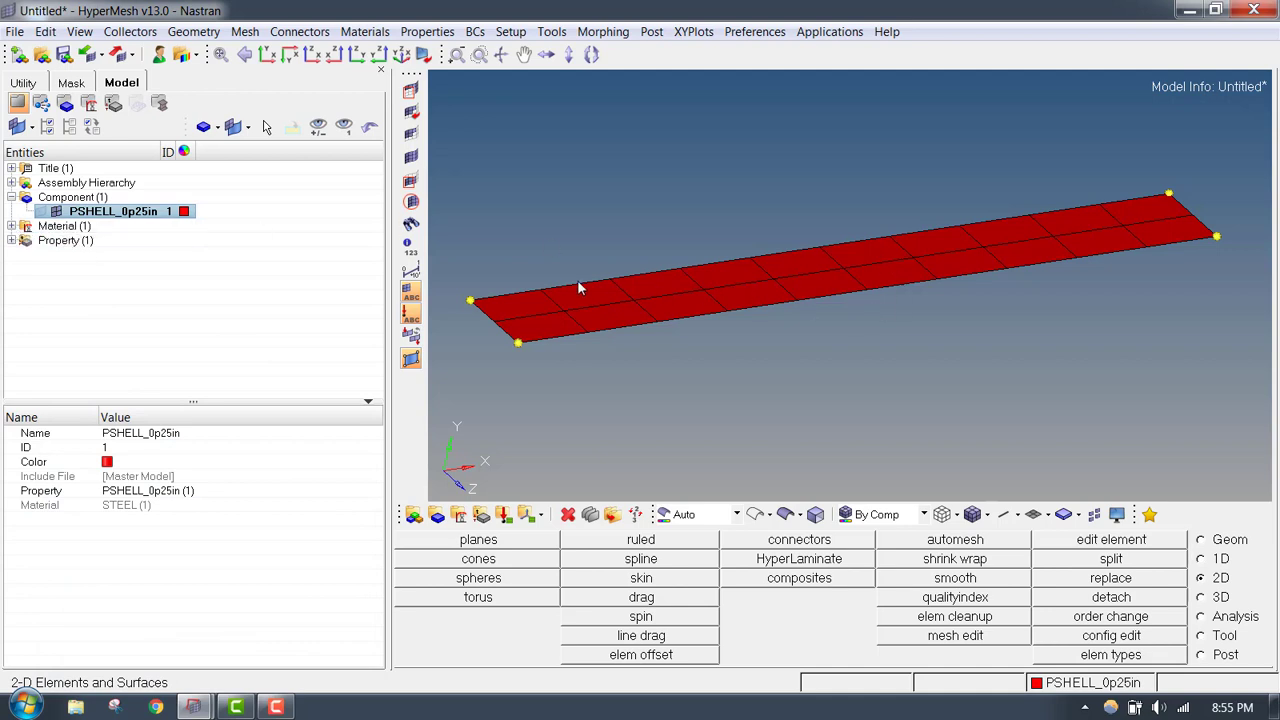
{"action": "mouse_move", "coordinate": [662, 340]}
{"action": "left_mouse_down", "text": "ctrl"}
{"action": "mouse_move", "coordinate": [694, 346]}
{"action": "mouse_move", "coordinate": [674, 311]}
{"action": "mouse_move", "coordinate": [629, 309]}
{"action": "mouse_move", "coordinate": [648, 320]}
{"action": "left_mouse_up", "text": "ctrl"}
{"action": "scroll", "coordinate": [648, 320], "scroll_direction": "up", "scroll_amount": 3, "text": "ctrl"}
{"action": "scroll", "coordinate": [648, 320], "scroll_direction": "down", "scroll_amount": 3, "text": "ctrl"}
{"action": "right_click_drag", "start_coordinate": [584, 334], "coordinate": [608, 334], "text": "ctrl"}
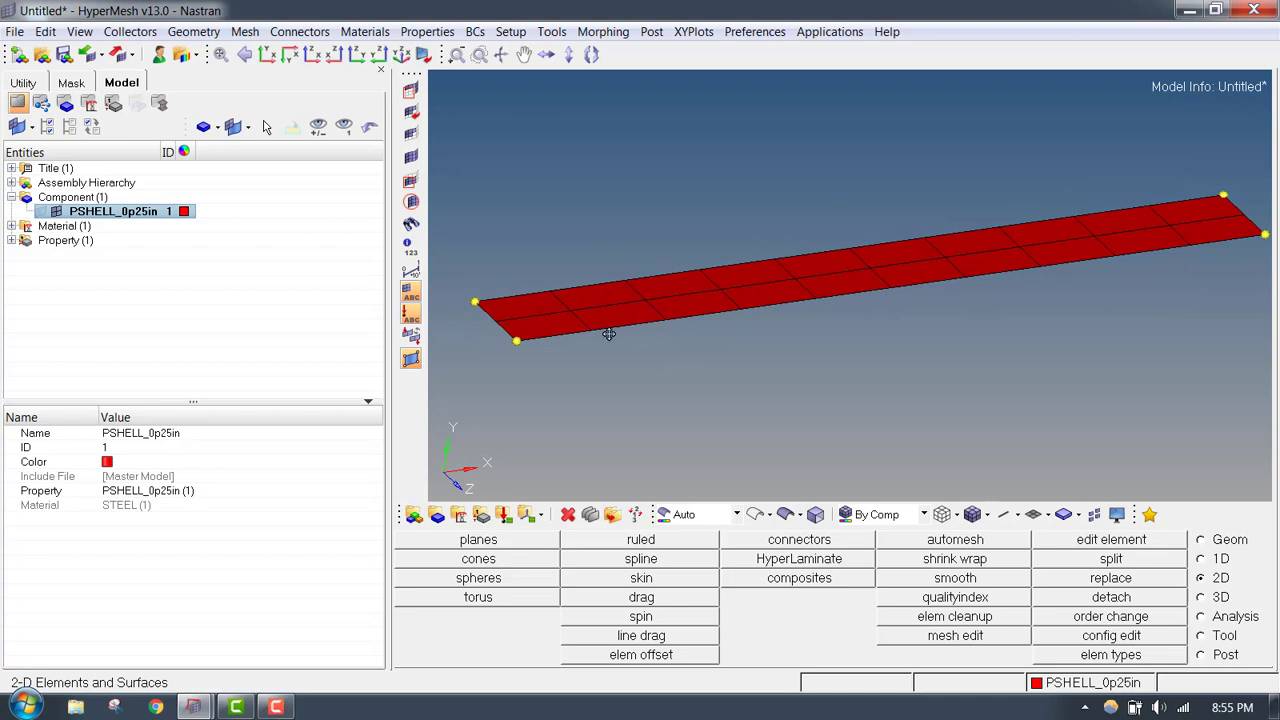
{"action": "scroll", "coordinate": [608, 334], "scroll_direction": "down", "scroll_amount": 1, "text": "ctrl"}
{"action": "left_click_drag", "start_coordinate": [608, 334], "coordinate": [596, 340], "text": "ctrl"}
{"action": "right_click", "coordinate": [37, 347]}
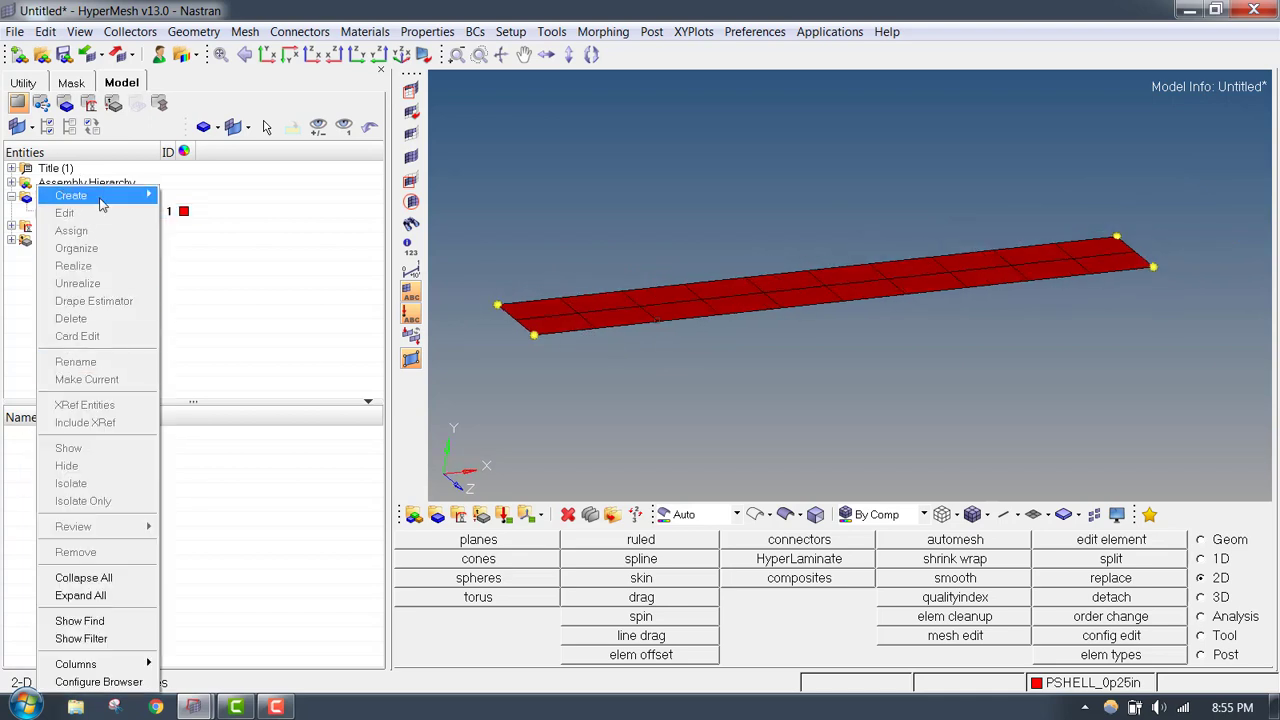
{"action": "mouse_move", "coordinate": [80, 195]}
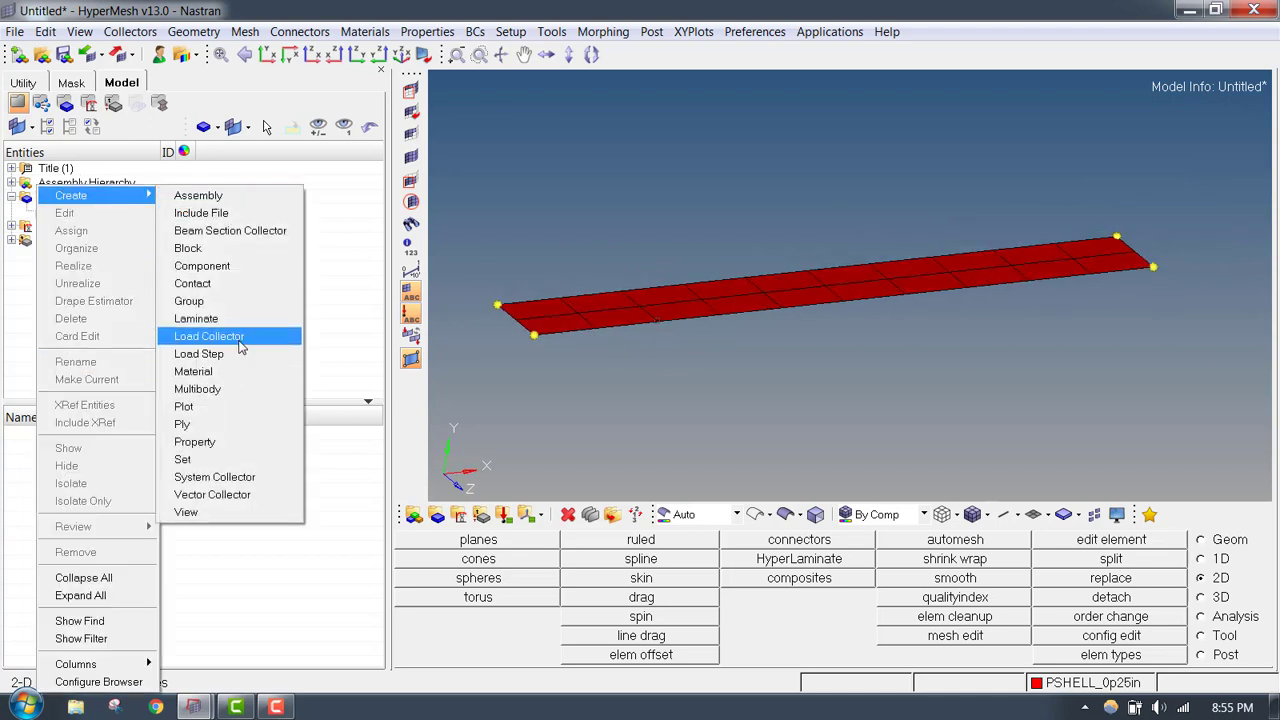
{"action": "left_click", "coordinate": [12, 308]}
- Create a load collector without a card image and name it SPCS
{"action": "right_click", "coordinate": [123, 299]}
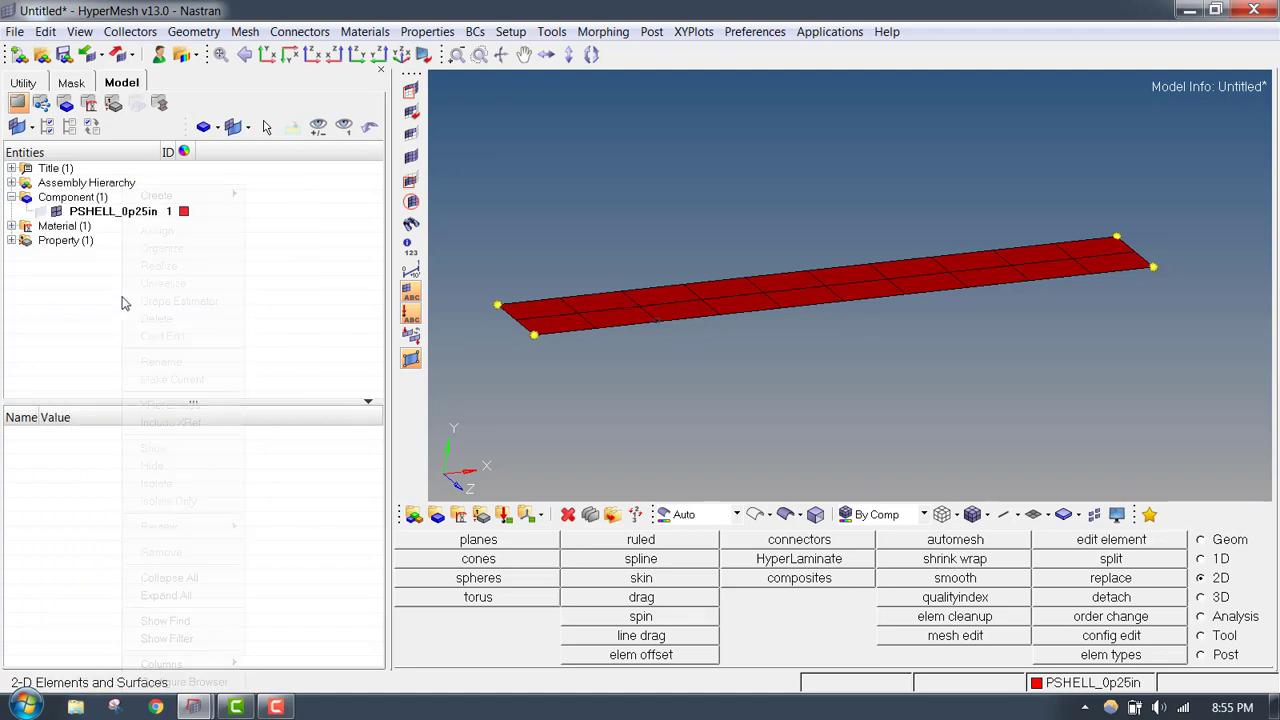
{"action": "mouse_move", "coordinate": [169, 198]}
{"action": "left_click", "coordinate": [310, 338]}
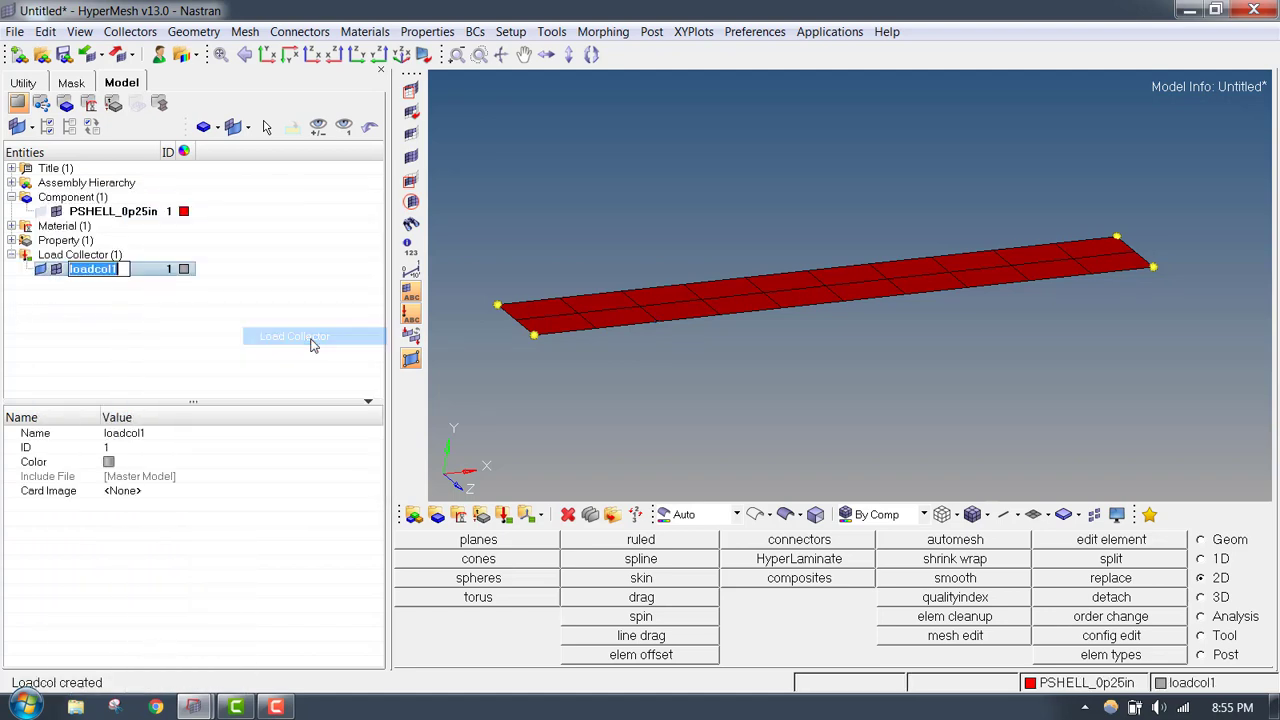
{"action": "type", "text": "P"}
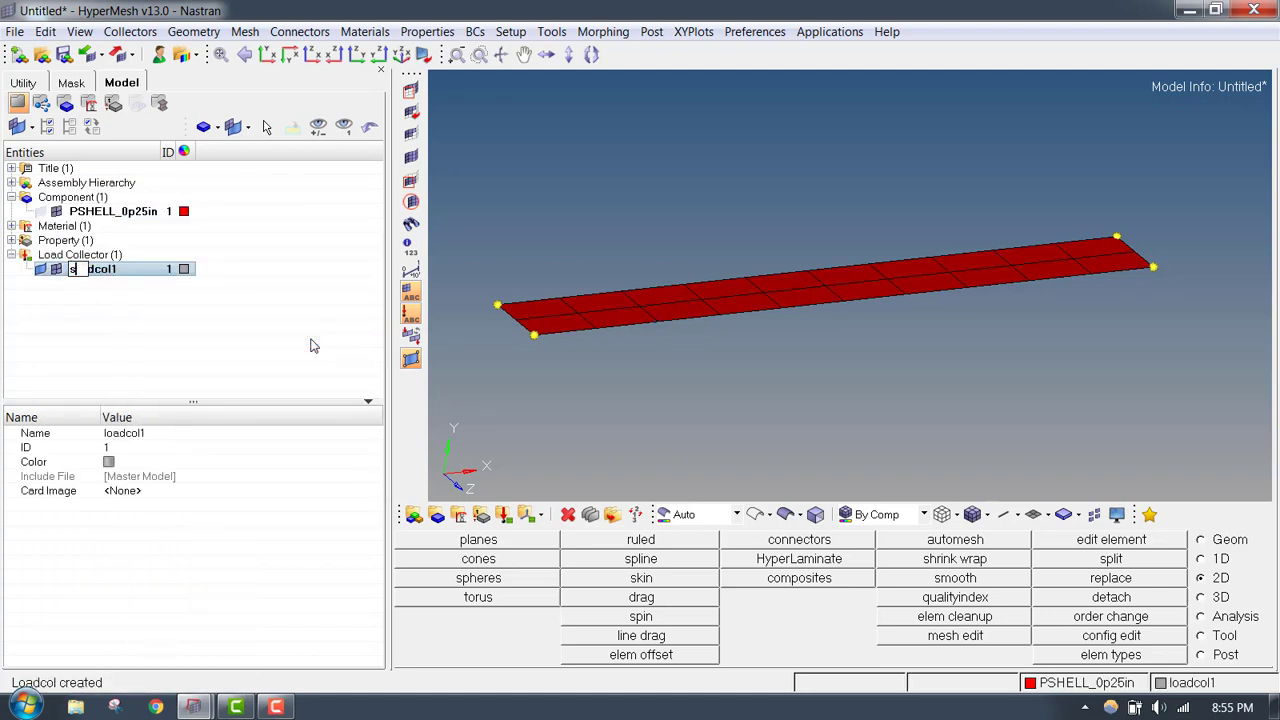
{"action": "type", "text": "PCS"}
{"action": "left_click", "coordinate": [193, 307]}
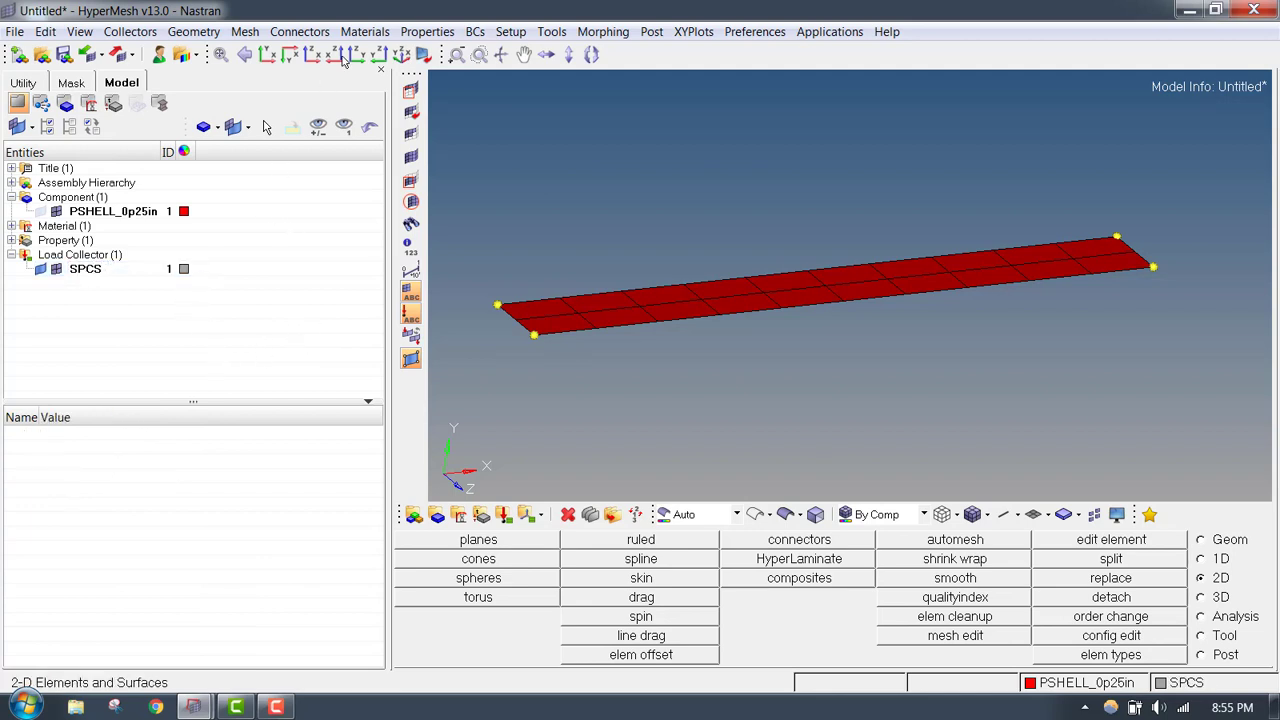
{"action": "left_click", "coordinate": [1230, 540]}
{"action": "left_click", "coordinate": [532, 592]}
{"action": "left_click", "coordinate": [1216, 656]}
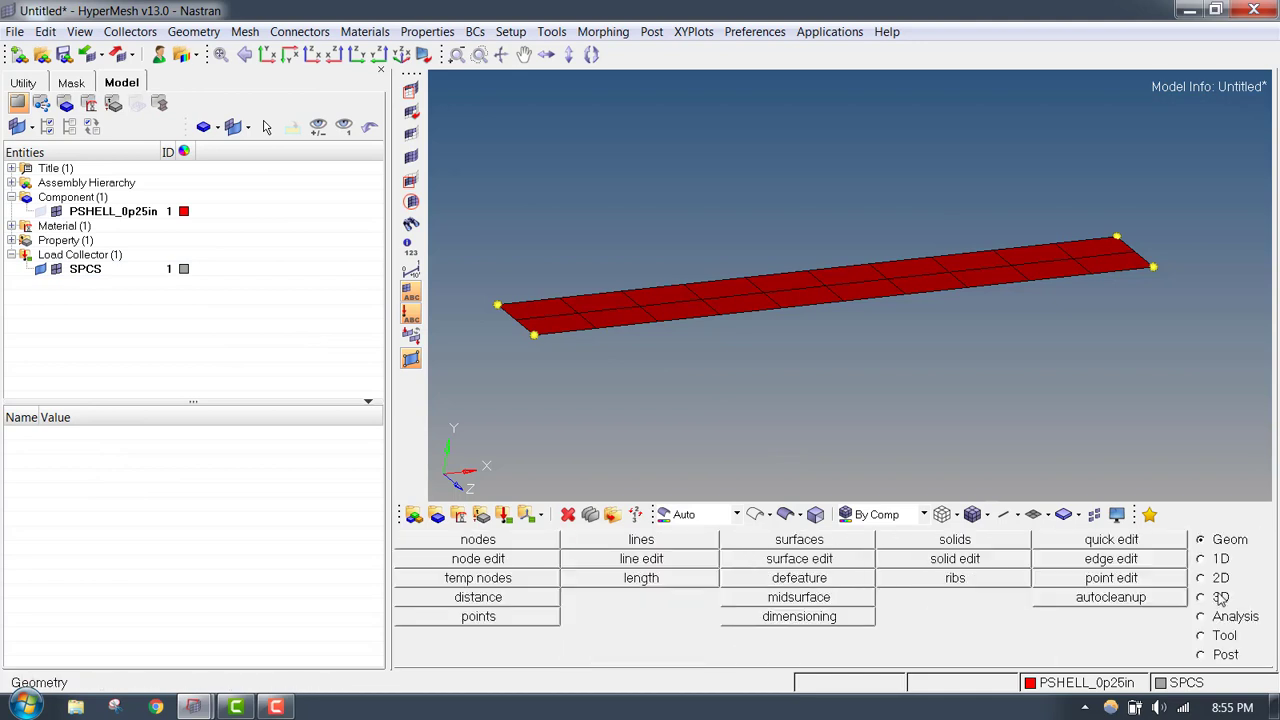
{"action": "left_click", "coordinate": [492, 582]}
{"action": "left_click", "coordinate": [1218, 598]}
{"action": "left_click", "coordinate": [1224, 654]}
- Create SPC constraints fixing dof1 to dof6 at 0.000 on the three nodes of the plate's short edge at its low-X end
{"action": "left_click", "coordinate": [474, 31]}
{"action": "mouse_move", "coordinate": [492, 52]}
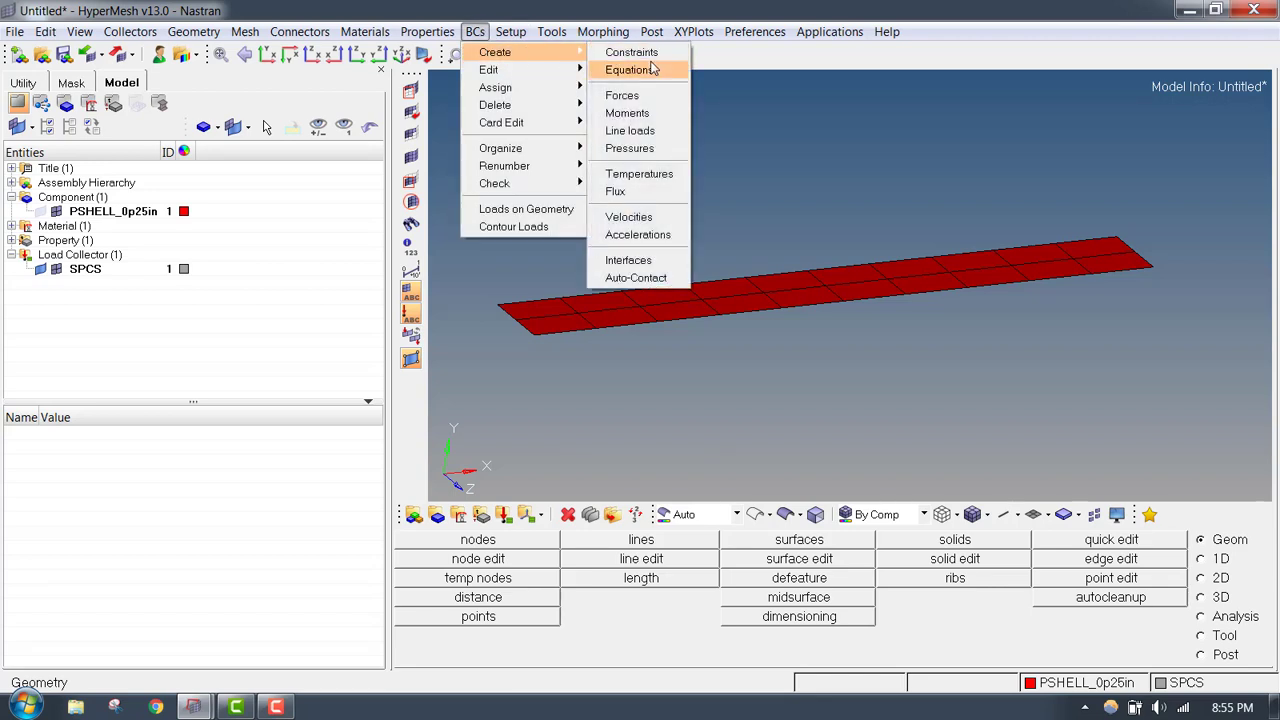
{"action": "left_click", "coordinate": [629, 49]}
{"action": "scroll", "coordinate": [535, 230], "scroll_direction": "up", "scroll_amount": 2}
{"action": "left_click", "coordinate": [549, 250]}
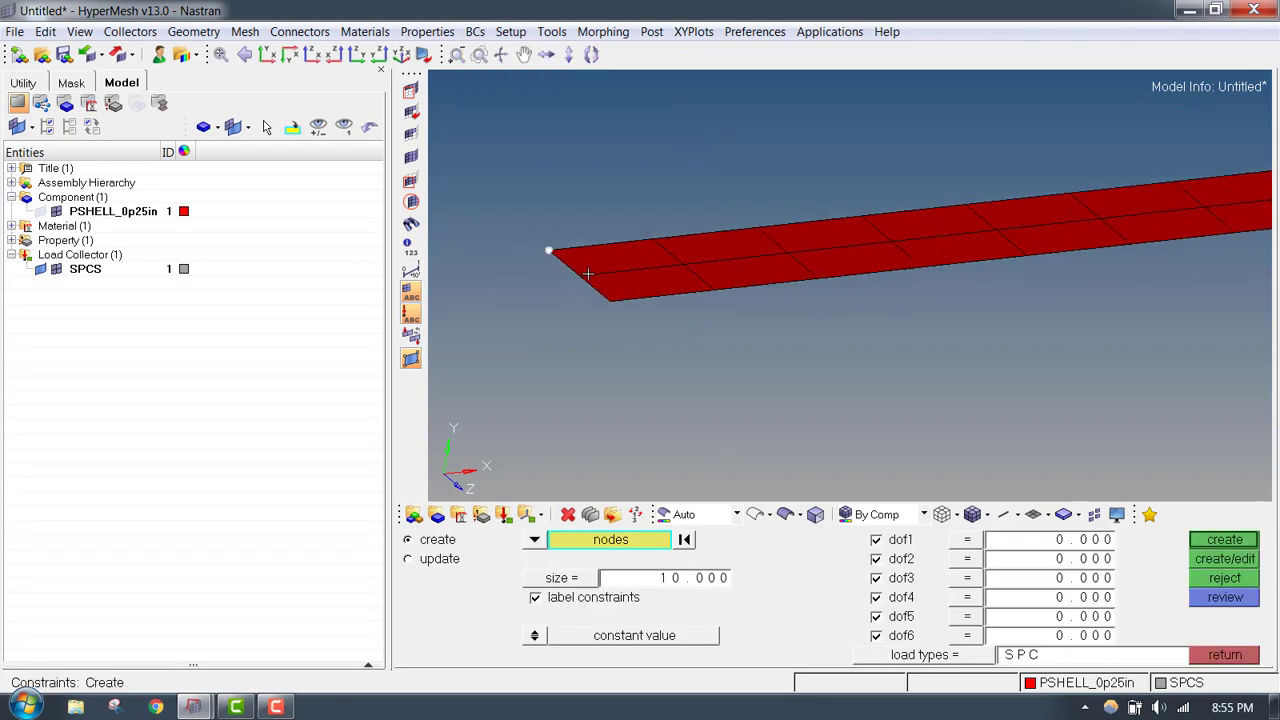
{"action": "left_click", "coordinate": [580, 275]}
{"action": "left_click", "coordinate": [621, 309]}
{"action": "left_click", "coordinate": [1224, 540]}
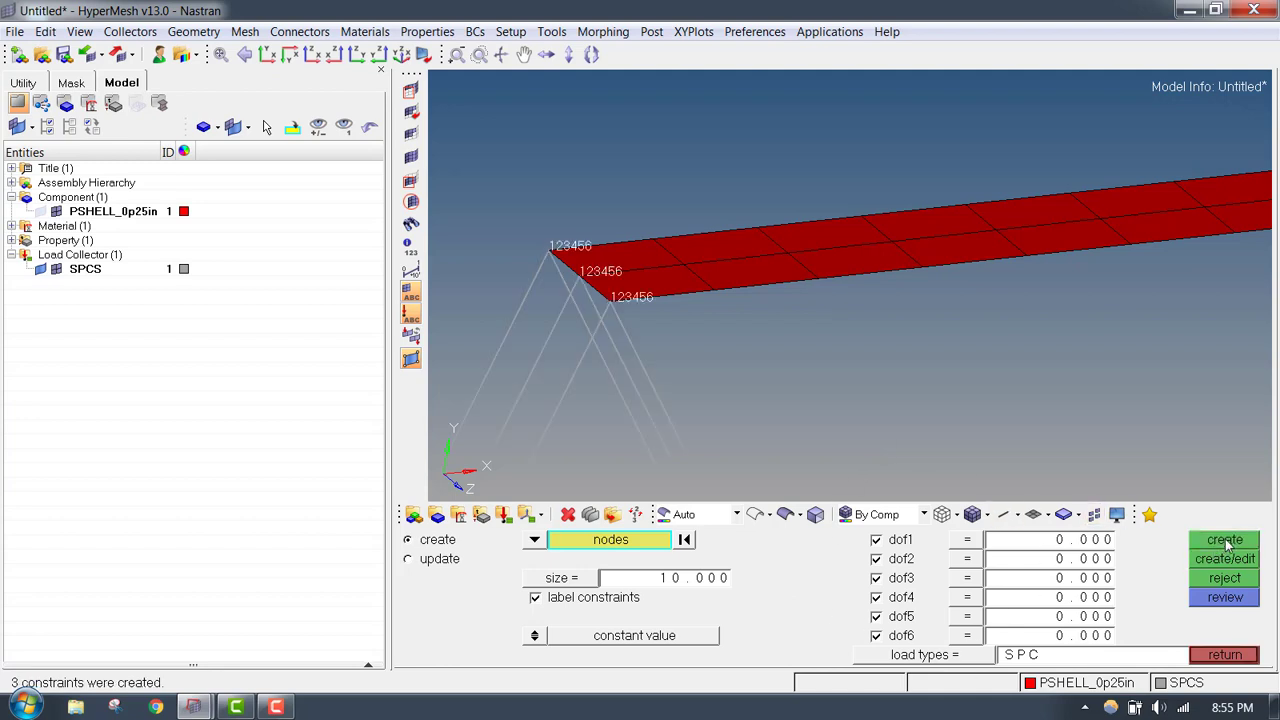
{"action": "scroll", "coordinate": [750, 316], "scroll_direction": "down", "scroll_amount": 3}
{"action": "scroll", "coordinate": [718, 288], "scroll_direction": "down", "scroll_amount": 2, "text": "ctrl"}
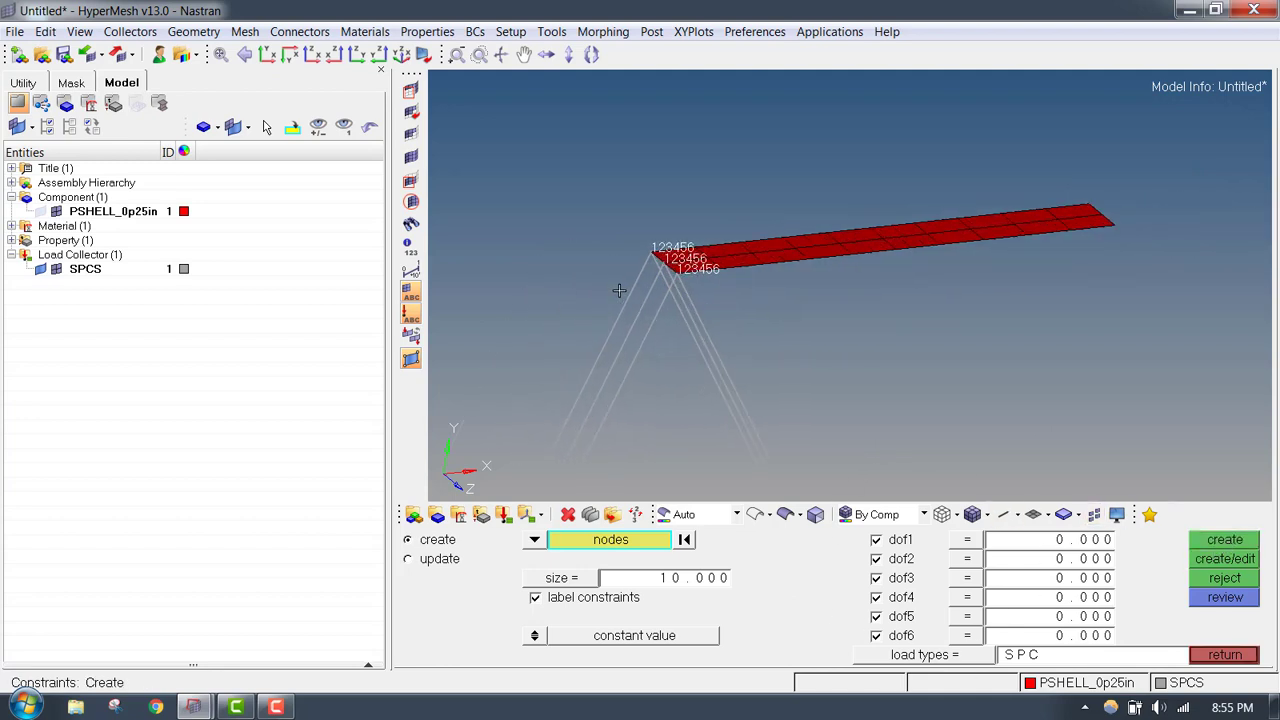
- Delete the three constraint loads on the nodes of the plate's short edge at its low-X end
{"action": "scroll", "coordinate": [620, 290], "scroll_direction": "up", "scroll_amount": 4, "text": "ctrl"}
{"action": "scroll", "coordinate": [671, 281], "scroll_direction": "down", "scroll_amount": 8, "text": "ctrl"}
{"action": "scroll", "coordinate": [735, 209], "scroll_direction": "up", "scroll_amount": 6, "text": "ctrl"}
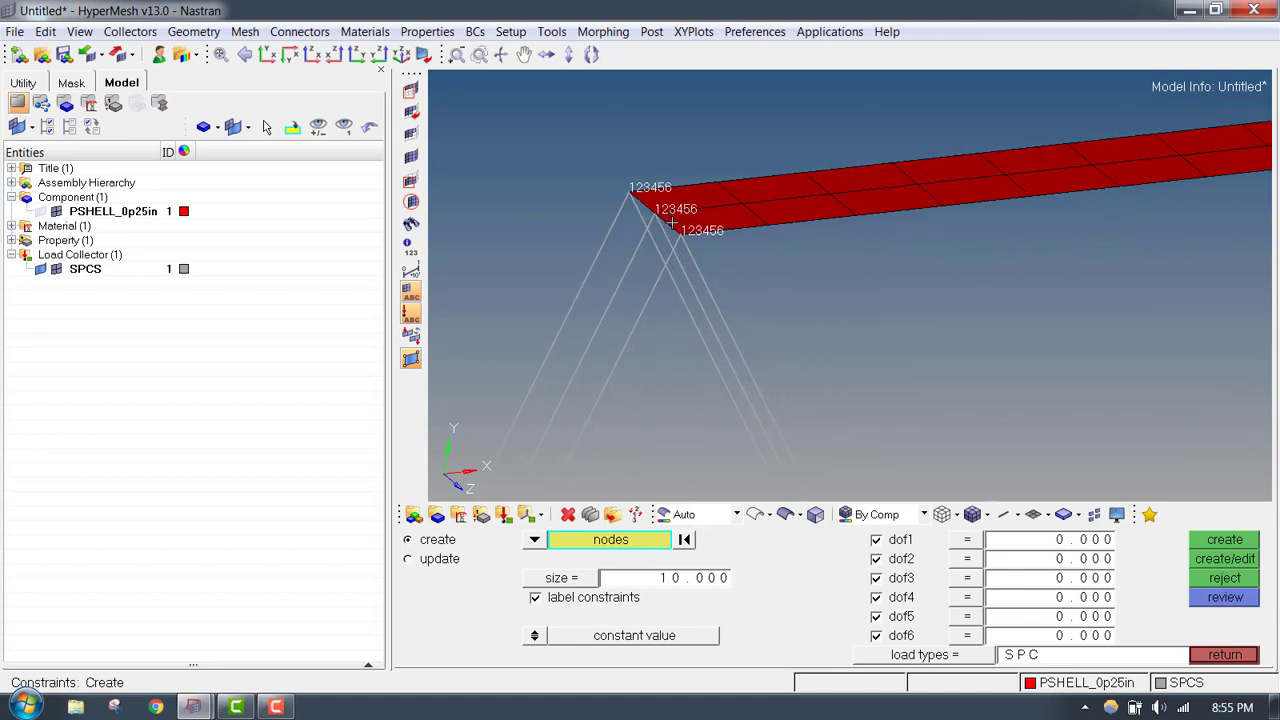
{"action": "left_click", "coordinate": [1238, 658]}
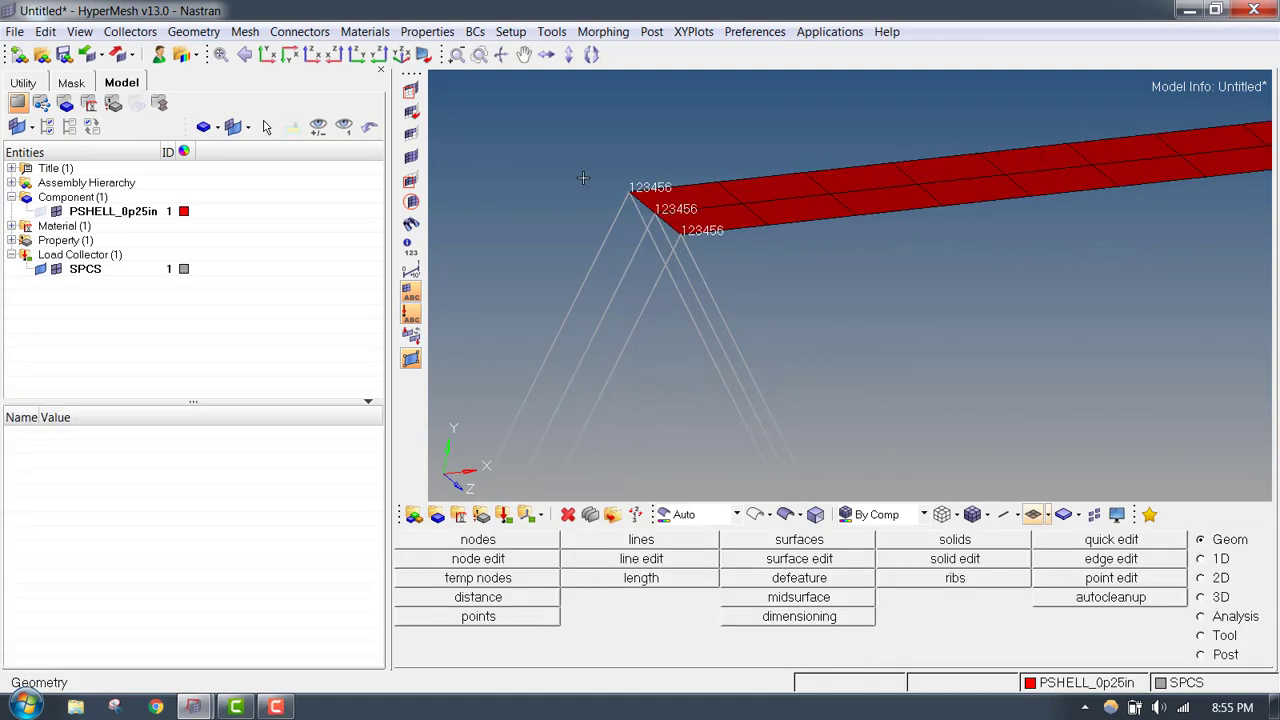
{"action": "key", "text": "F2"}
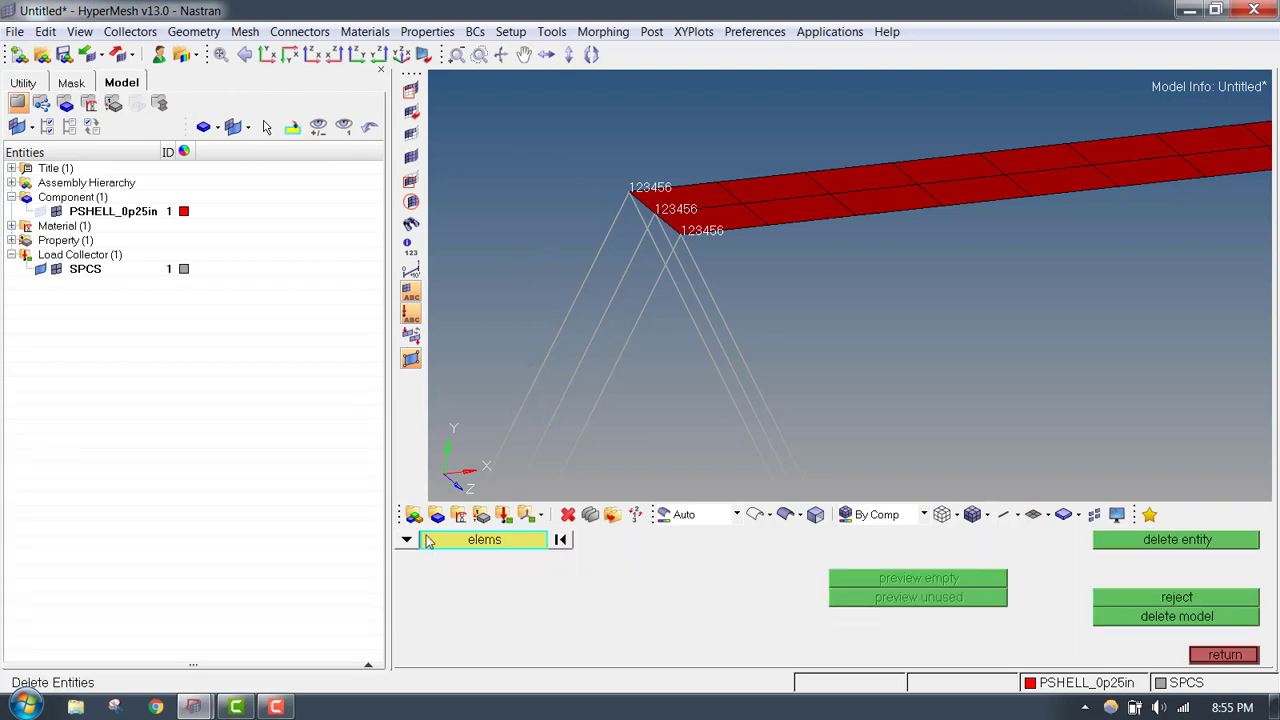
{"action": "left_click", "coordinate": [409, 541]}
{"action": "left_click", "coordinate": [492, 636]}
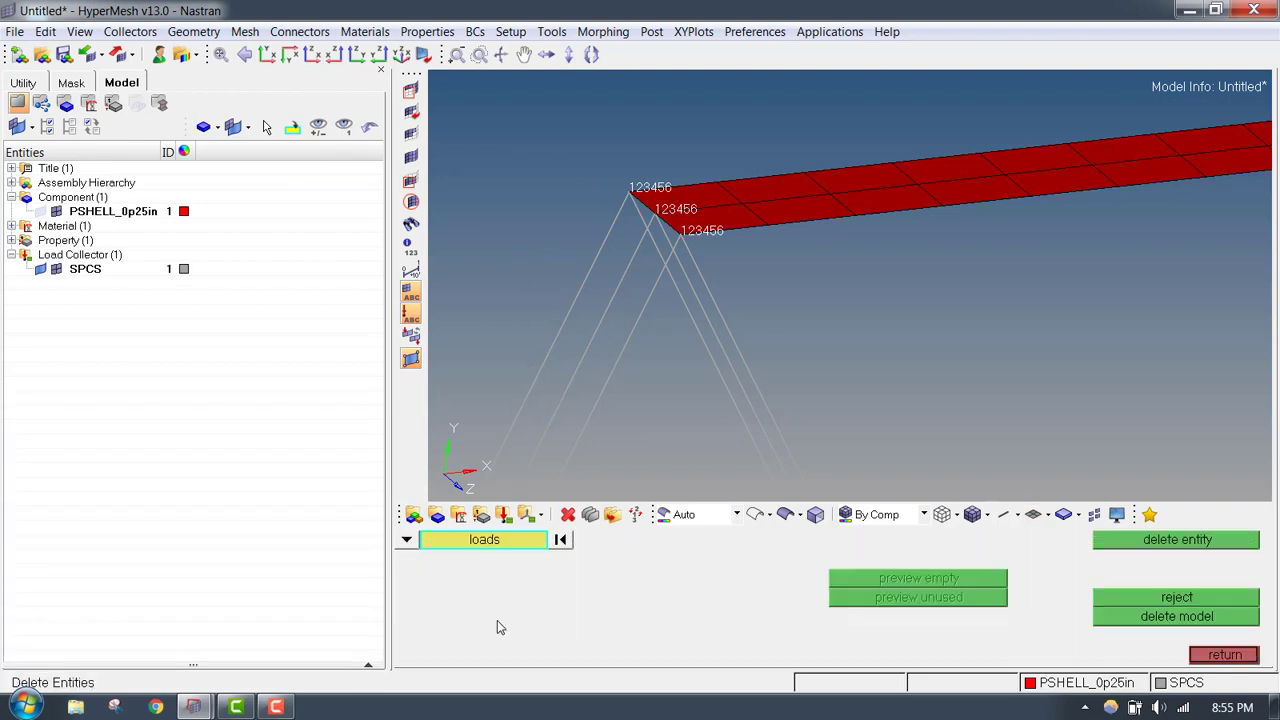
{"action": "left_click", "coordinate": [688, 300]}
{"action": "left_click", "coordinate": [617, 258]}
{"action": "left_click", "coordinate": [613, 233]}
{"action": "middle_click", "coordinate": [613, 233]}
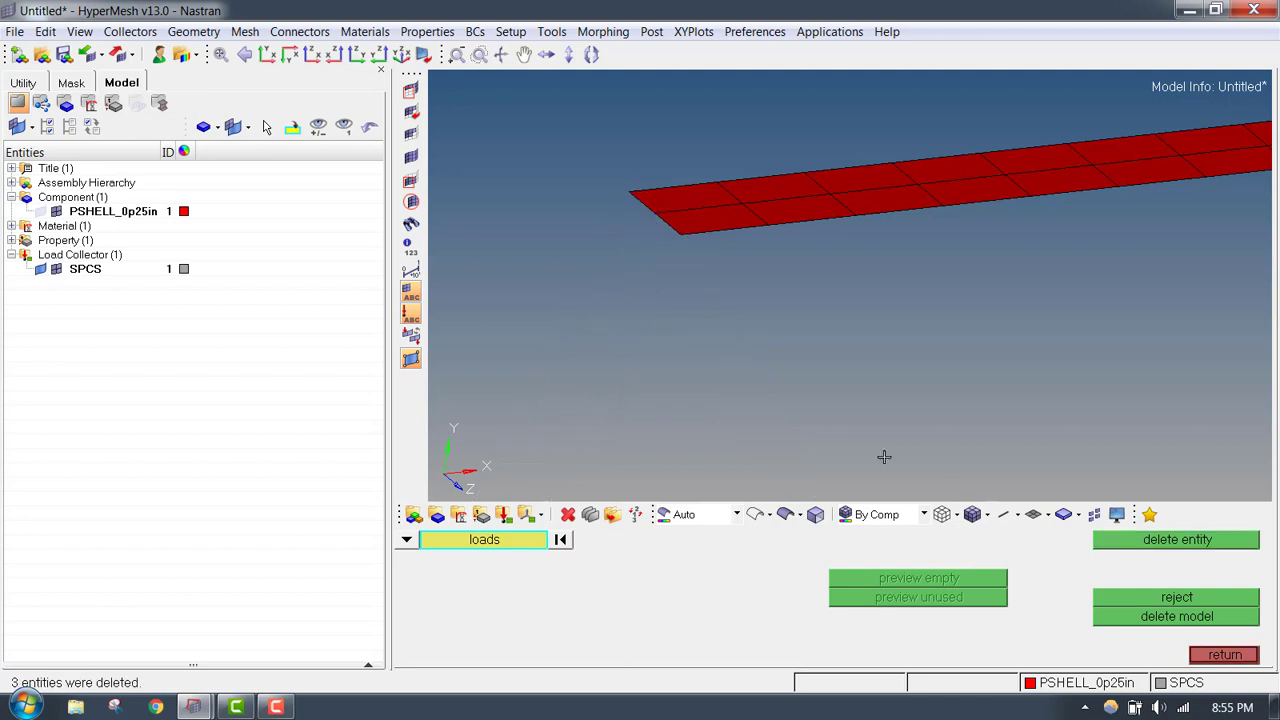
{"action": "left_click", "coordinate": [1228, 656]}
- Recreate the dof1 to dof6 SPC constraints on the three nodes of the low-X short edge with a display size of 1
{"action": "left_click", "coordinate": [474, 31]}
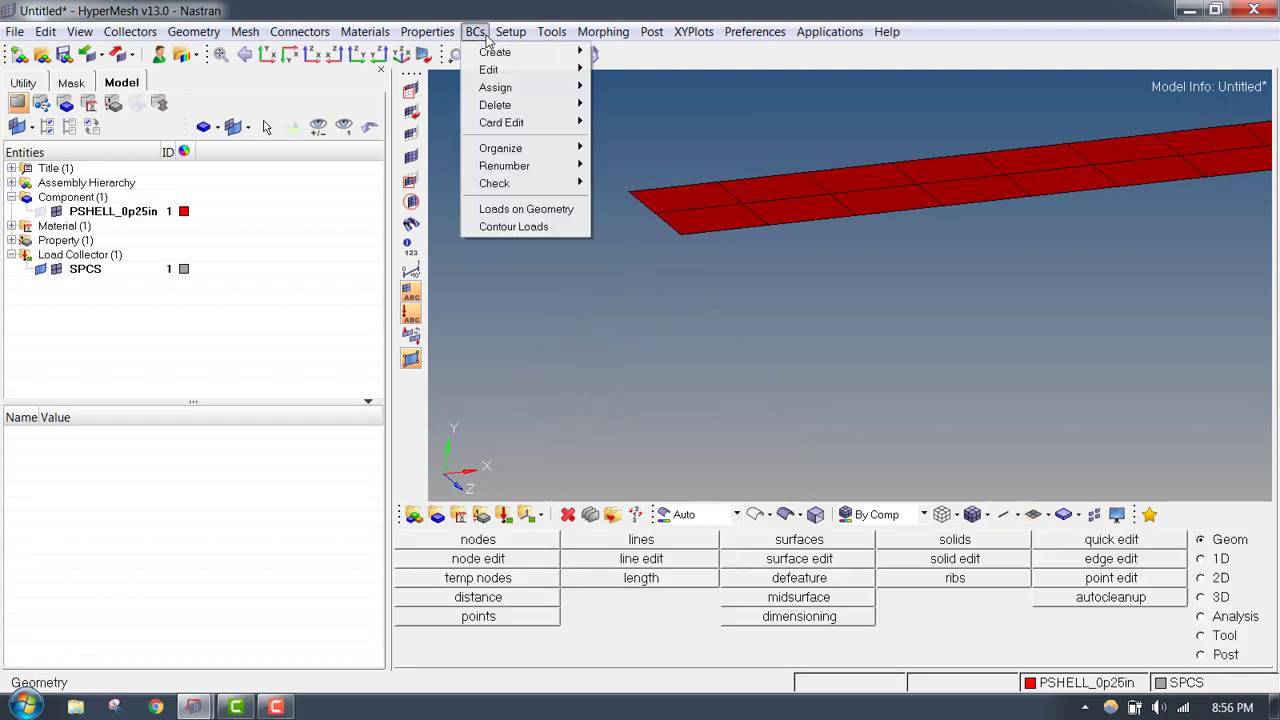
{"action": "mouse_move", "coordinate": [485, 52]}
{"action": "left_click", "coordinate": [631, 52]}
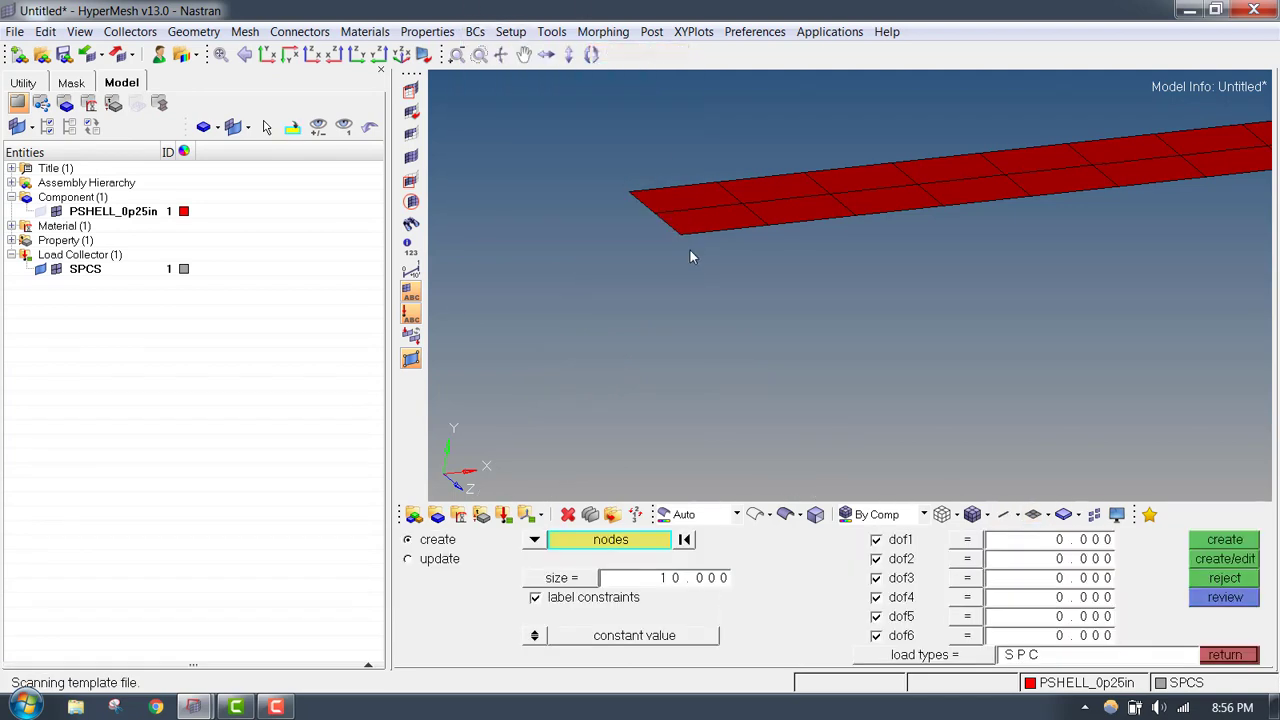
{"action": "left_click", "coordinate": [680, 234]}
{"action": "left_click", "coordinate": [654, 213]}
{"action": "left_click", "coordinate": [629, 187]}
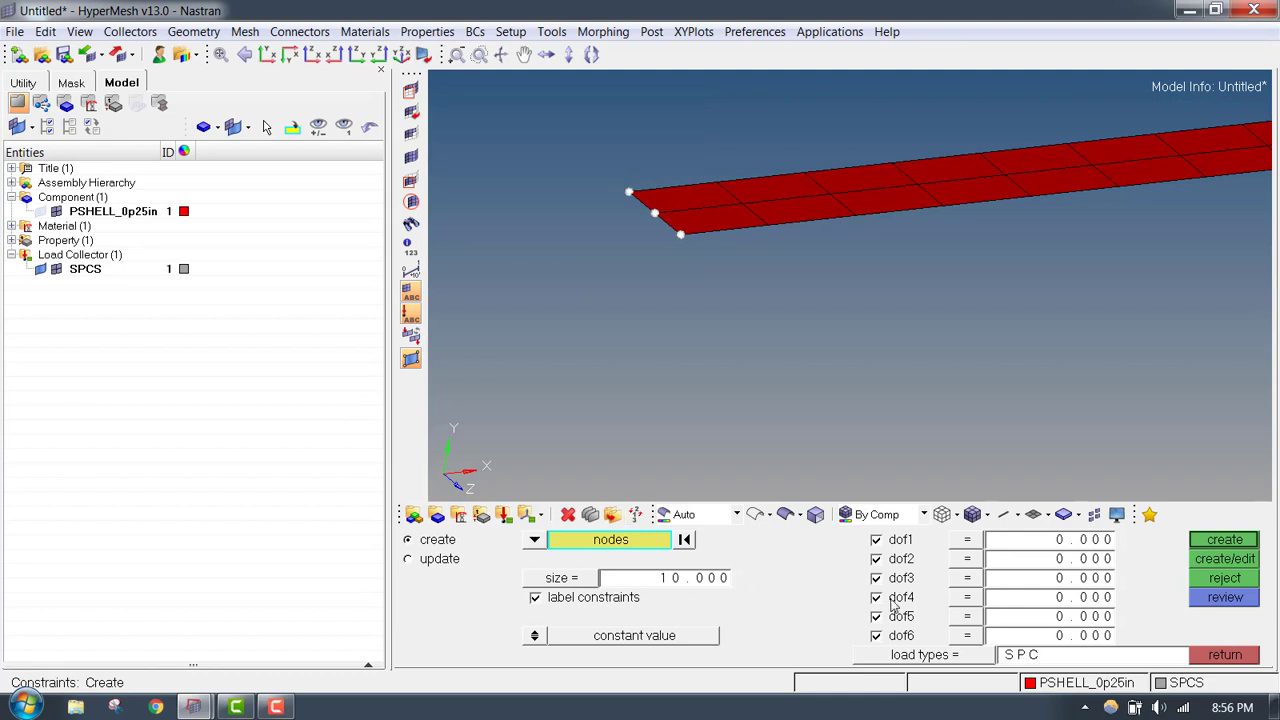
{"action": "left_click", "coordinate": [698, 585]}
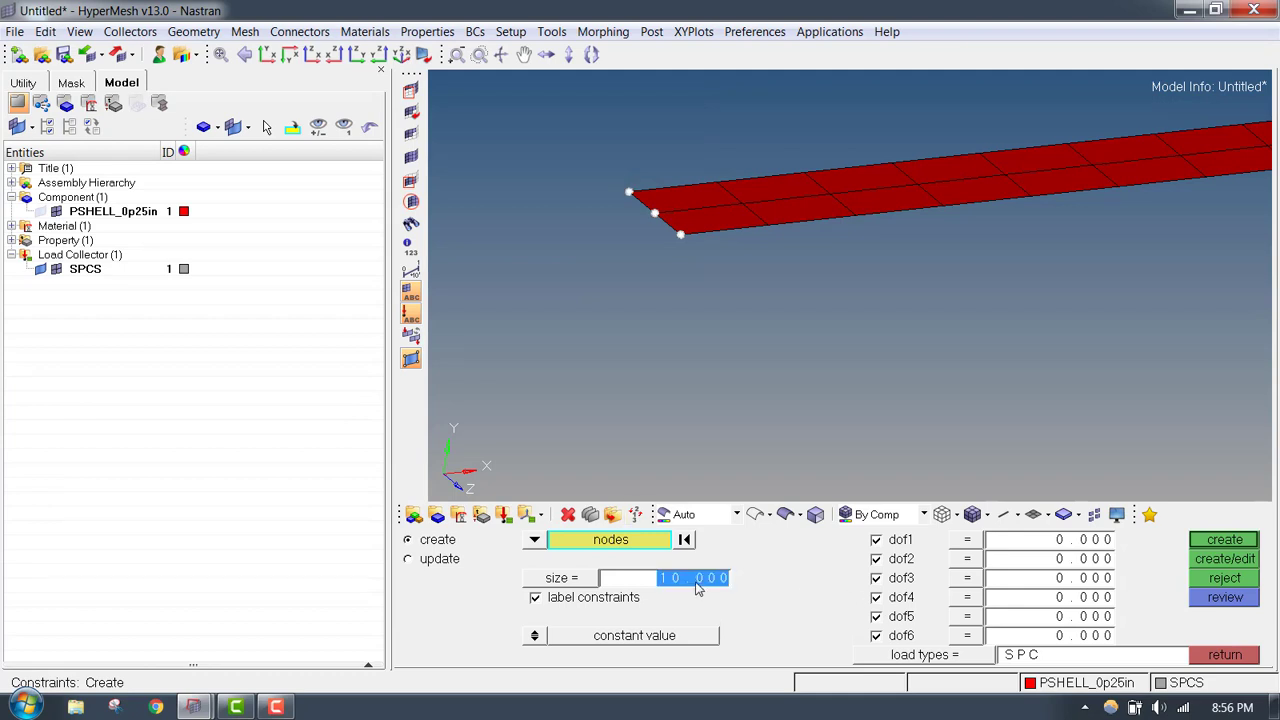
{"action": "type", "text": "1"}
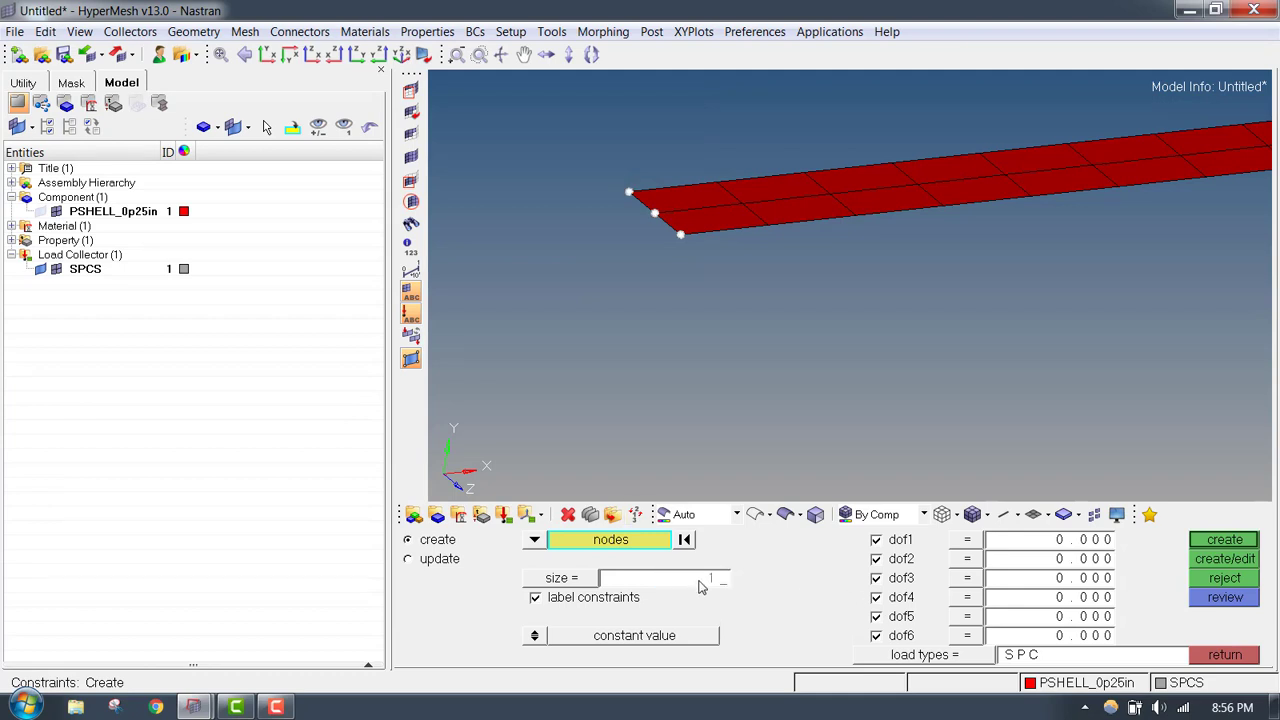
{"action": "left_click", "coordinate": [1219, 541]}
{"action": "right_click_drag", "start_coordinate": [899, 276], "coordinate": [724, 295], "text": "ctrl"}
{"action": "scroll", "coordinate": [817, 284], "scroll_direction": "down", "scroll_amount": 3, "text": "ctrl"}
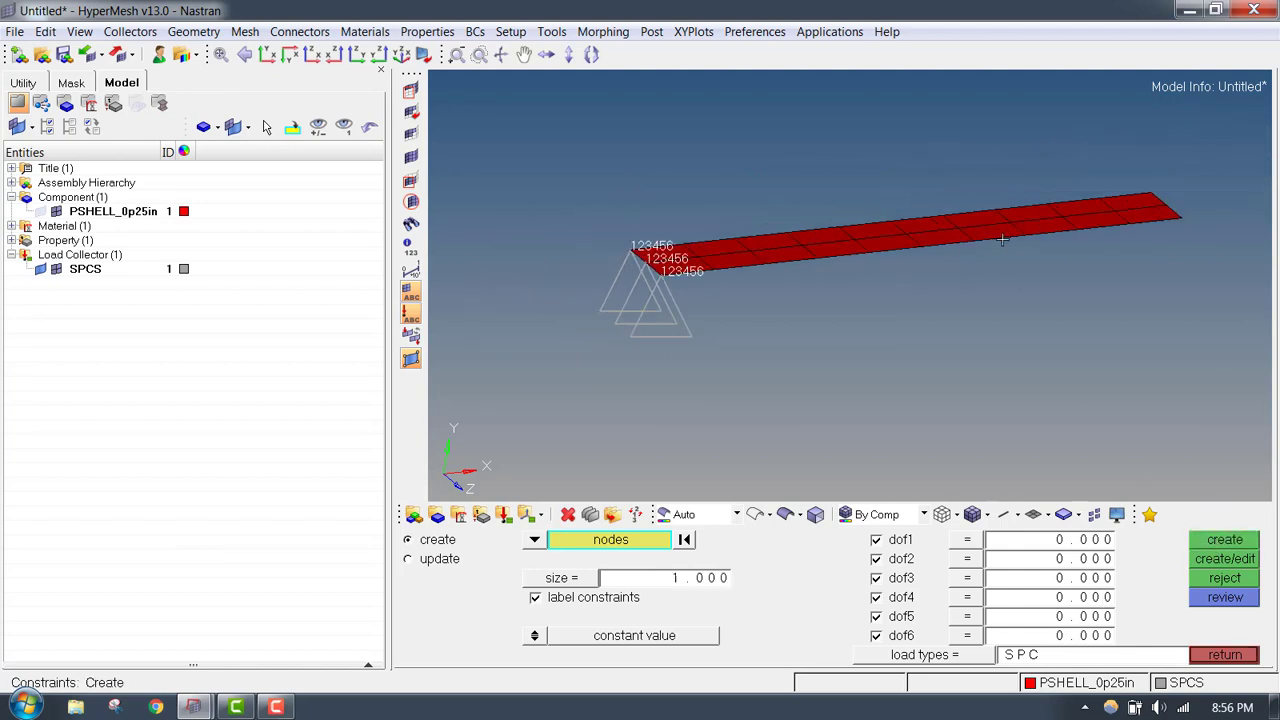
{"action": "right_click_drag", "start_coordinate": [1003, 237], "coordinate": [880, 273], "text": "ctrl"}
{"action": "left_click", "coordinate": [1244, 662]}
{"action": "right_click_drag", "start_coordinate": [918, 226], "coordinate": [972, 210], "text": "ctrl"}
- Create a second load collector and name it 1klb_Force
{"action": "right_click", "coordinate": [348, 186]}
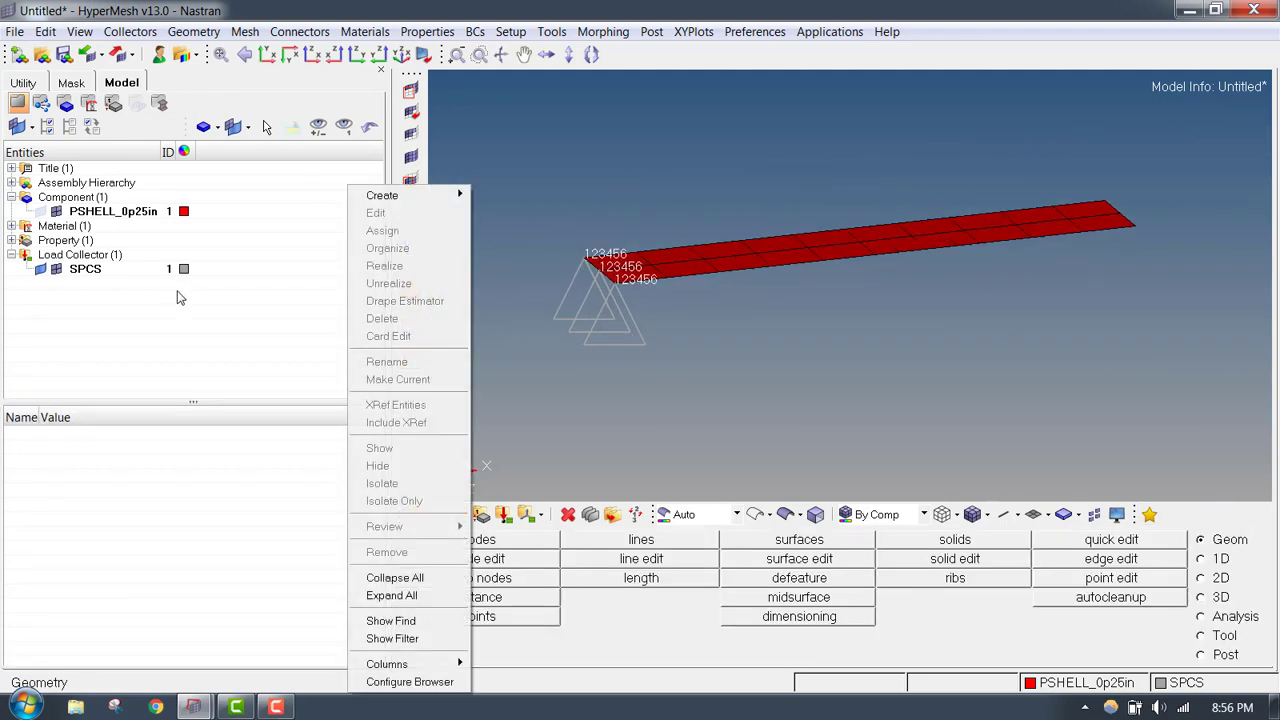
{"action": "right_click", "coordinate": [78, 186]}
{"action": "mouse_move", "coordinate": [143, 200]}
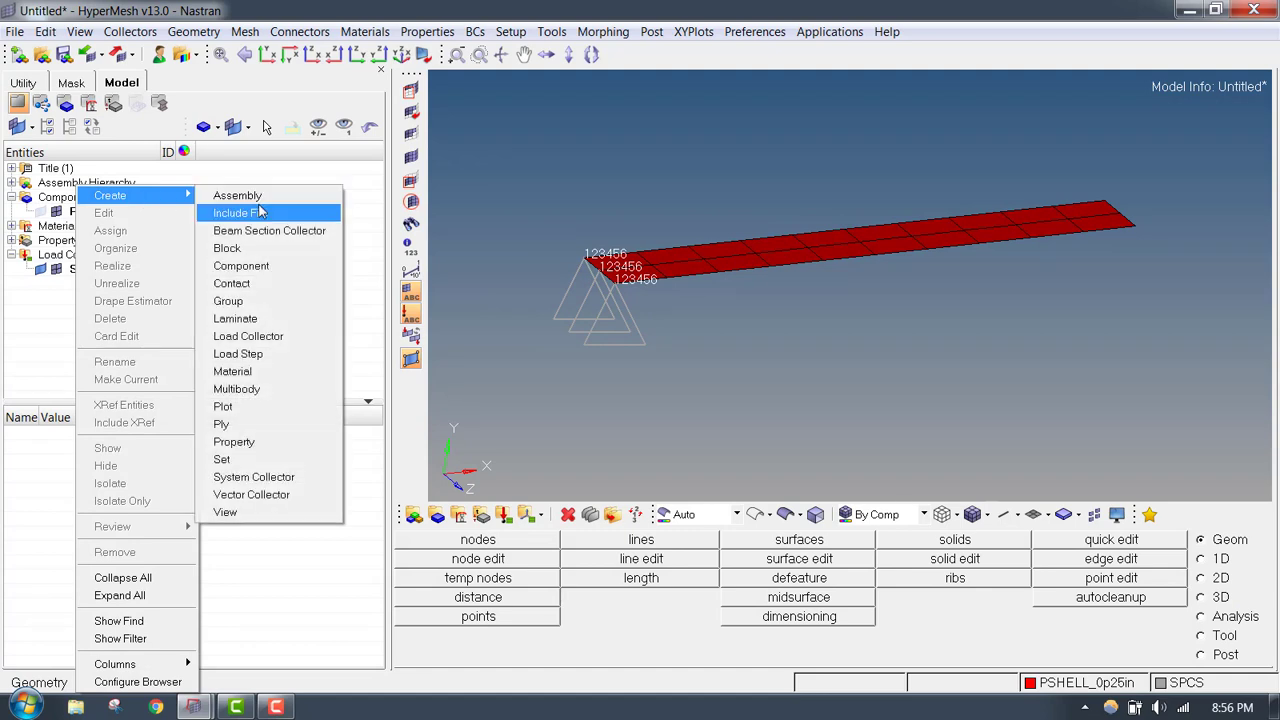
{"action": "left_click", "coordinate": [267, 340]}
{"action": "type", "text": "1"}
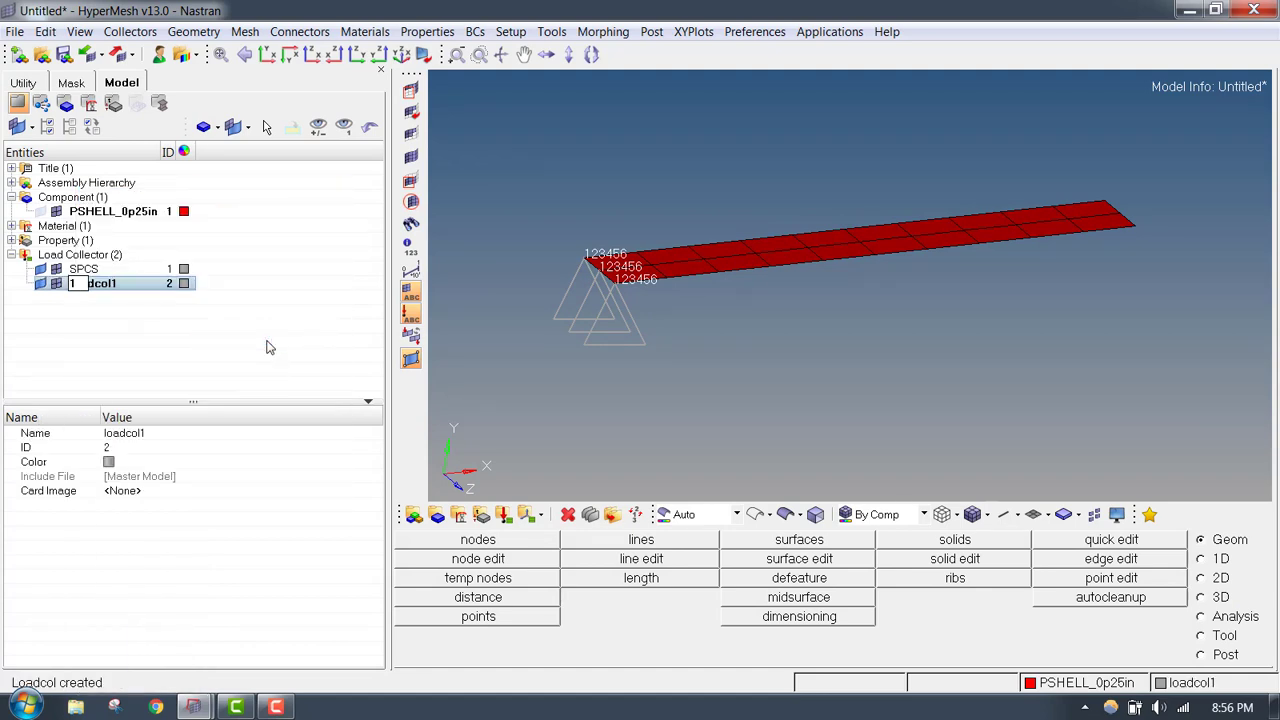
{"action": "type", "text": "klb_Force"}
{"action": "key", "text": "Return"}
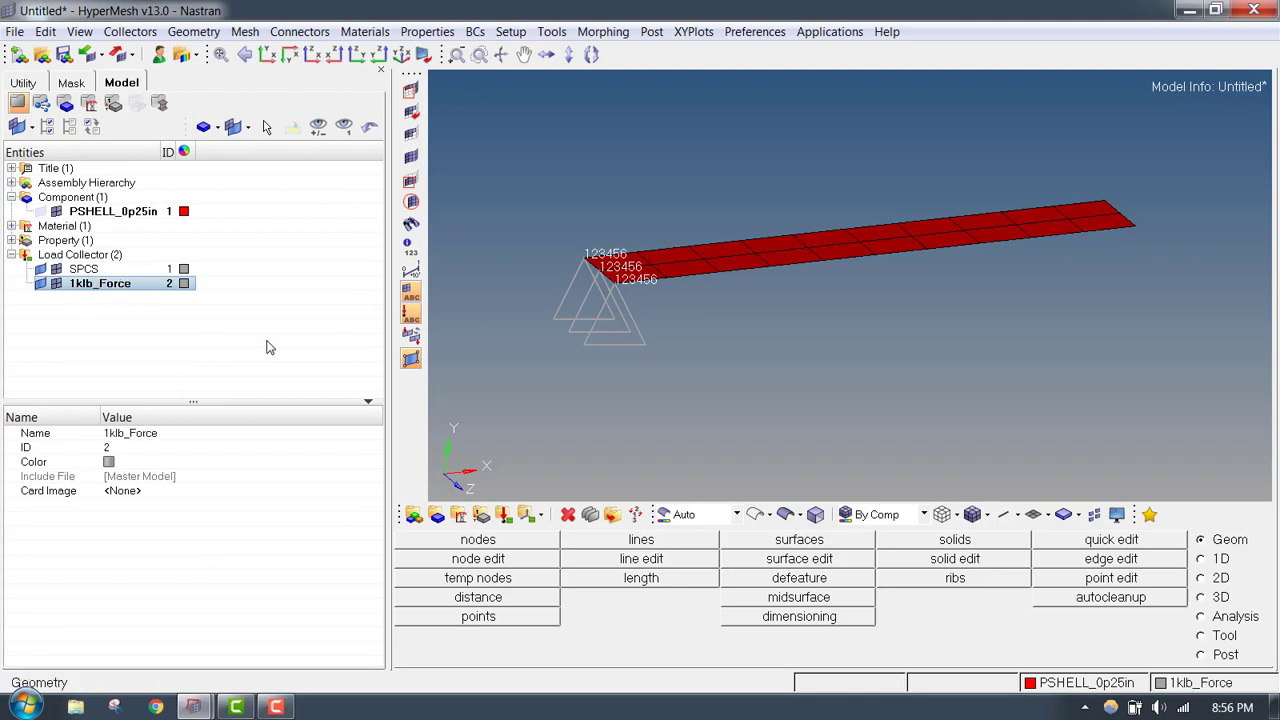
- Begin creating nodal forces and select the three nodes on the plate's free short edge at its high-X end
{"action": "scroll", "coordinate": [1147, 184], "scroll_direction": "up", "scroll_amount": 3}
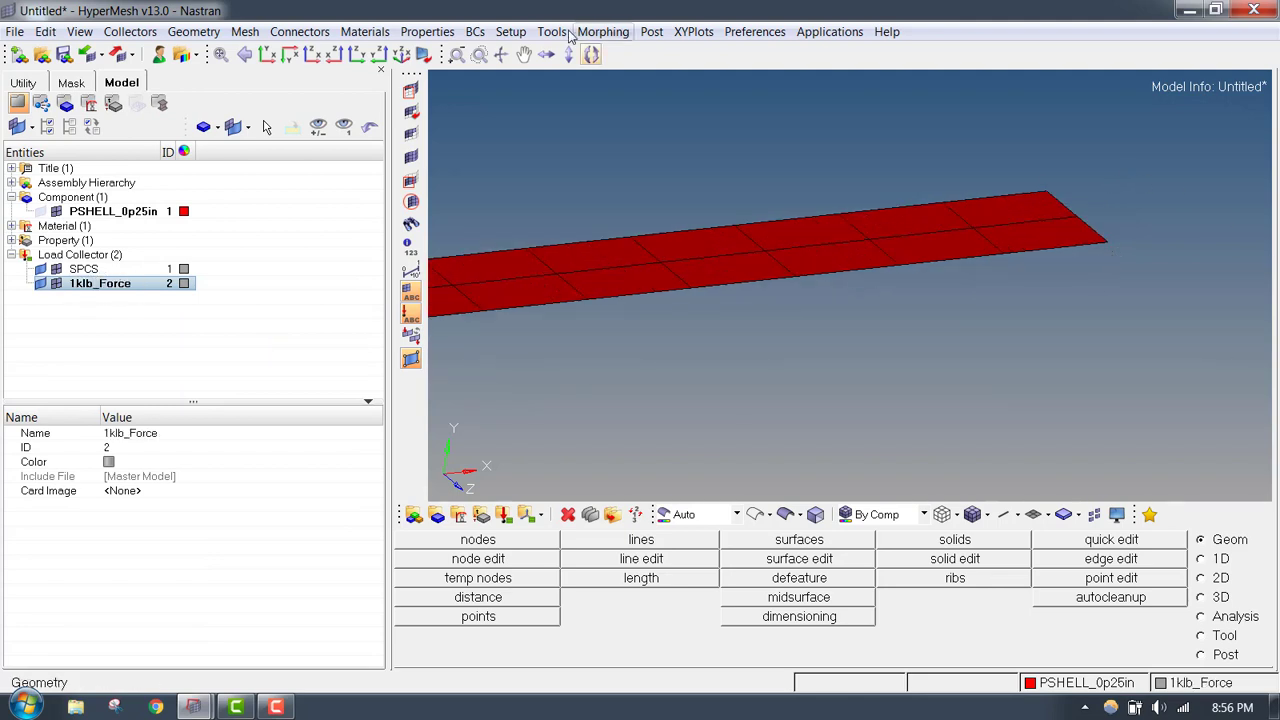
{"action": "left_click", "coordinate": [475, 32]}
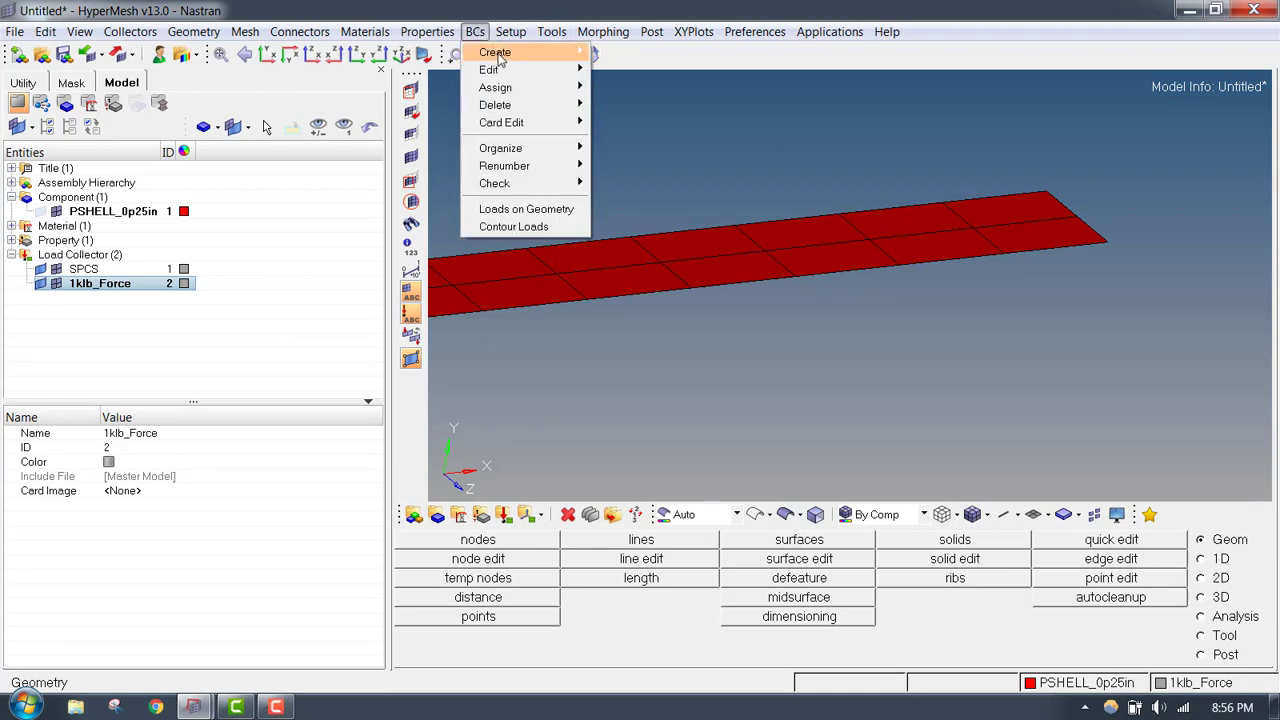
{"action": "mouse_move", "coordinate": [495, 52]}
{"action": "left_click", "coordinate": [630, 50]}
{"action": "key", "text": "Escape"}
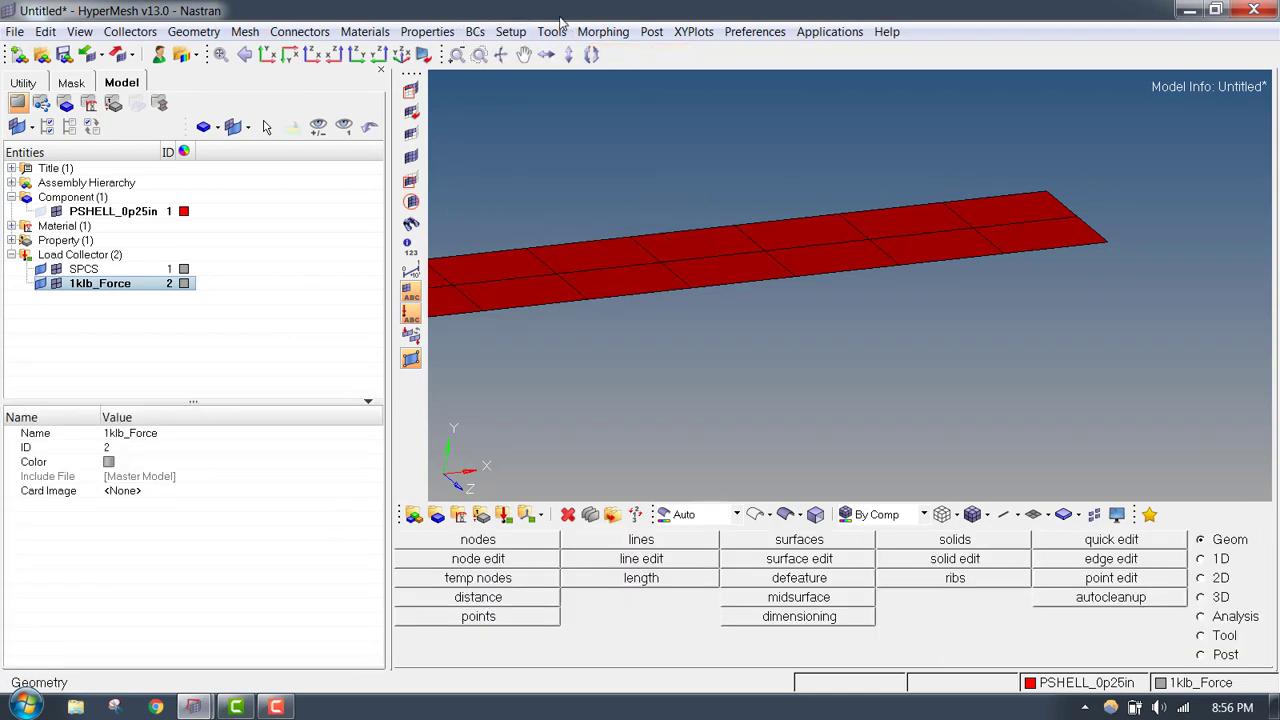
{"action": "left_click", "coordinate": [477, 32]}
{"action": "mouse_move", "coordinate": [495, 52]}
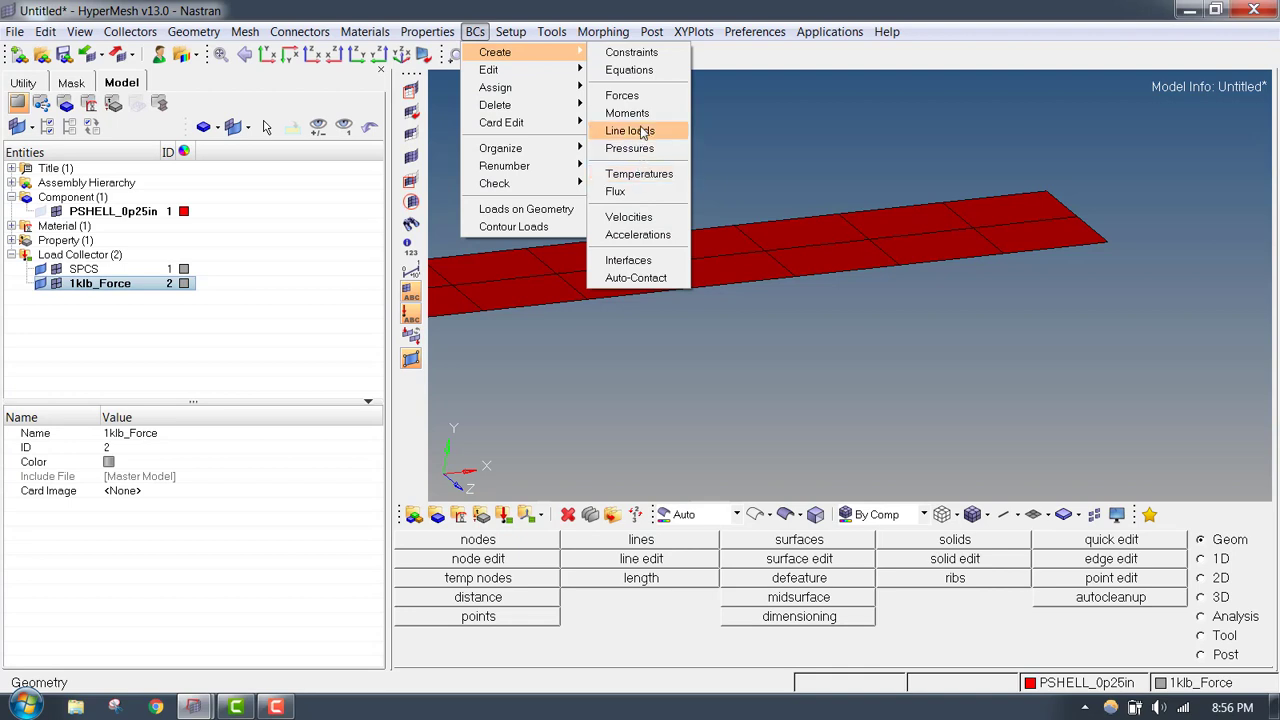
{"action": "left_click", "coordinate": [625, 94]}
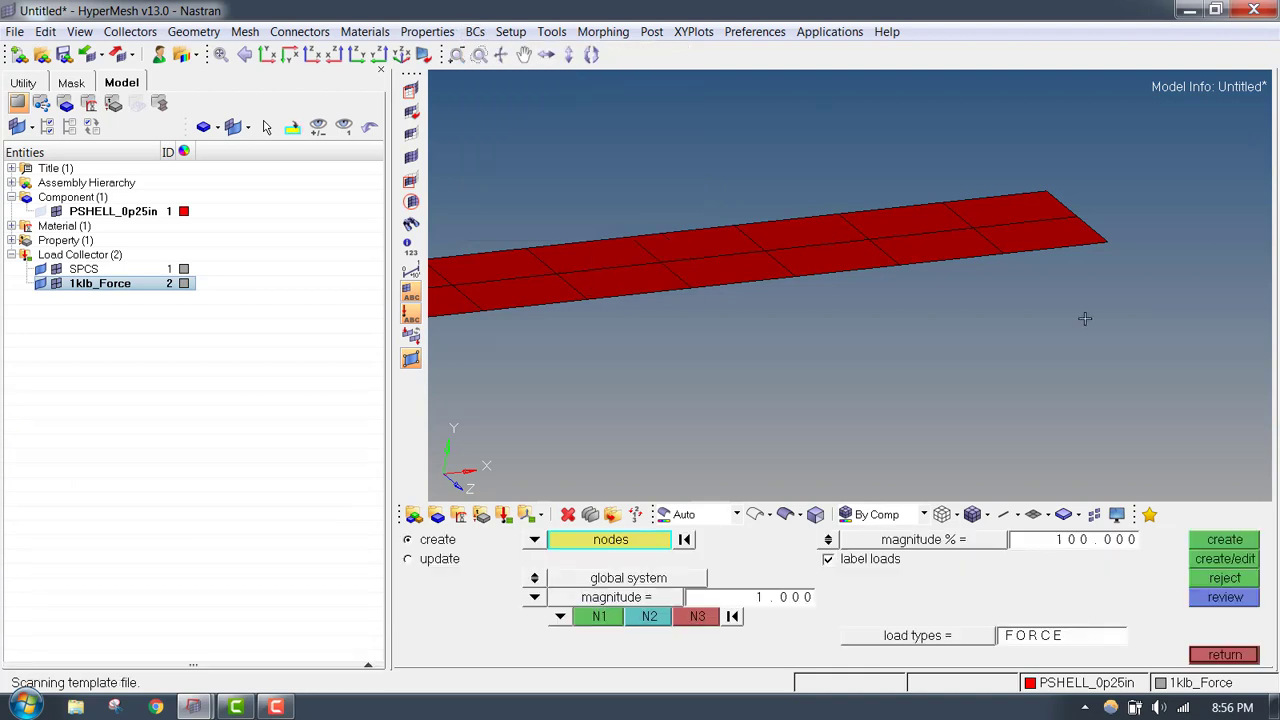
{"action": "left_click", "coordinate": [1046, 191]}
{"action": "left_click", "coordinate": [1077, 217]}
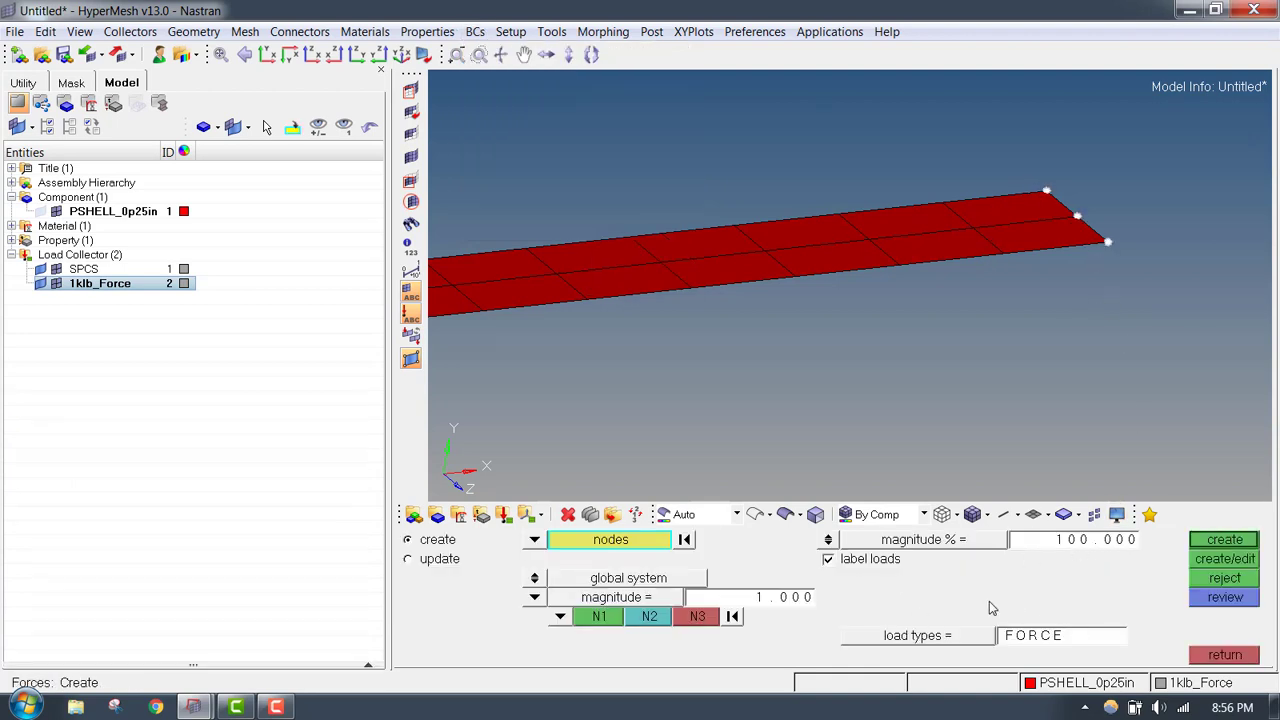
- Set the force magnitude to -1000 along the z-axis, create the forces, and reject them
{"action": "left_click", "coordinate": [776, 598]}
{"action": "type", "text": "-1000"}
{"action": "left_click", "coordinate": [558, 616]}
{"action": "left_click", "coordinate": [549, 598]}
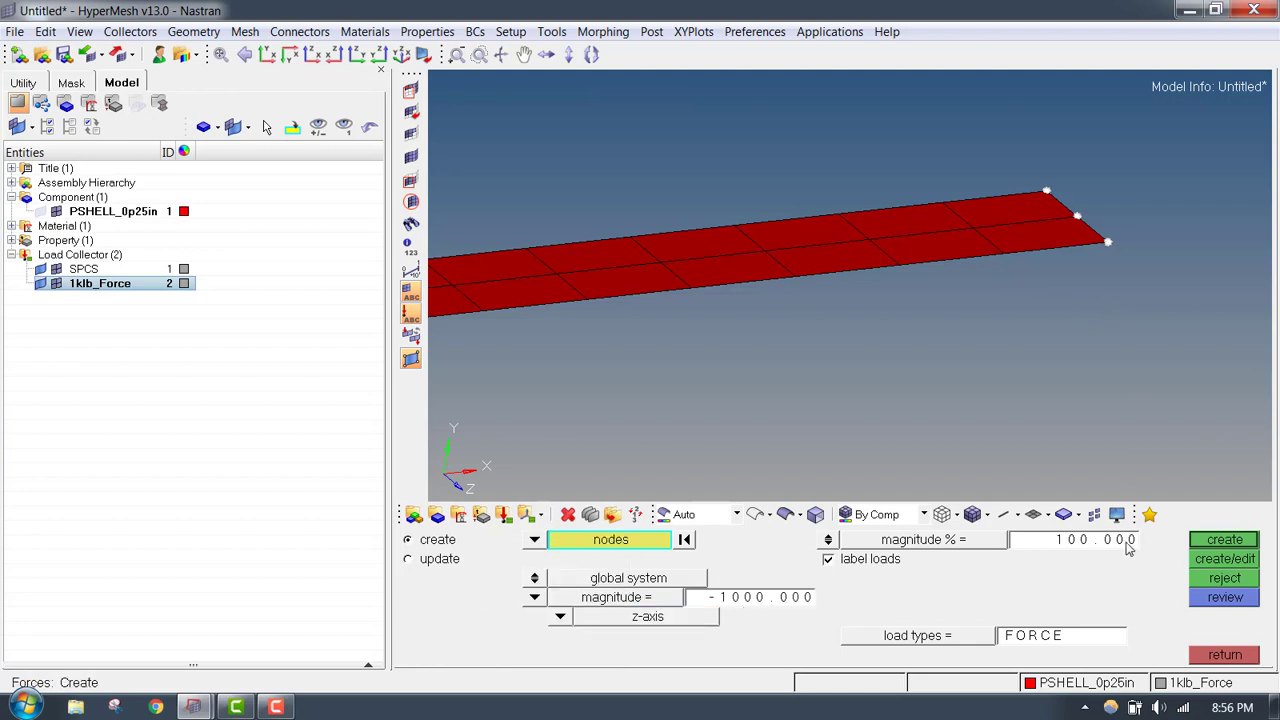
{"action": "left_click", "coordinate": [1222, 540]}
{"action": "left_click", "coordinate": [1232, 580]}
- Change the direction of the nodal forces to the y-axis
{"action": "scroll", "coordinate": [882, 363], "scroll_direction": "down", "scroll_amount": 2}
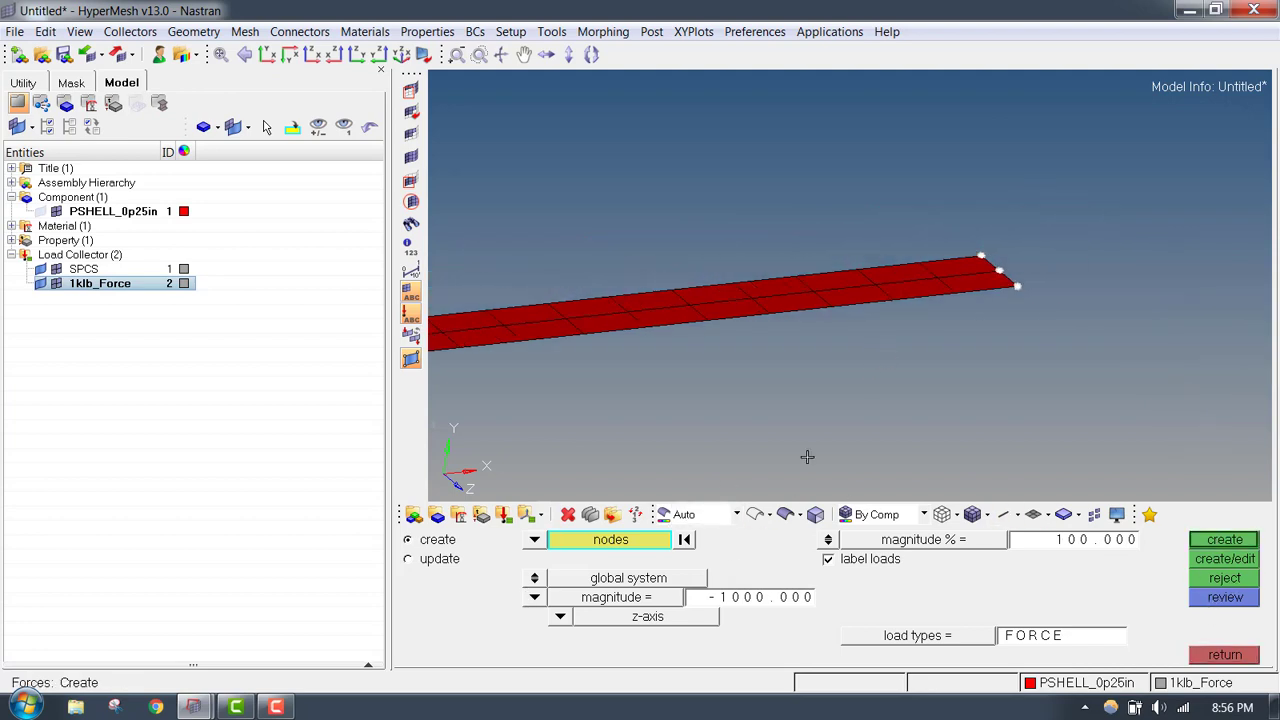
{"action": "left_click", "coordinate": [535, 597]}
{"action": "left_click", "coordinate": [561, 618]}
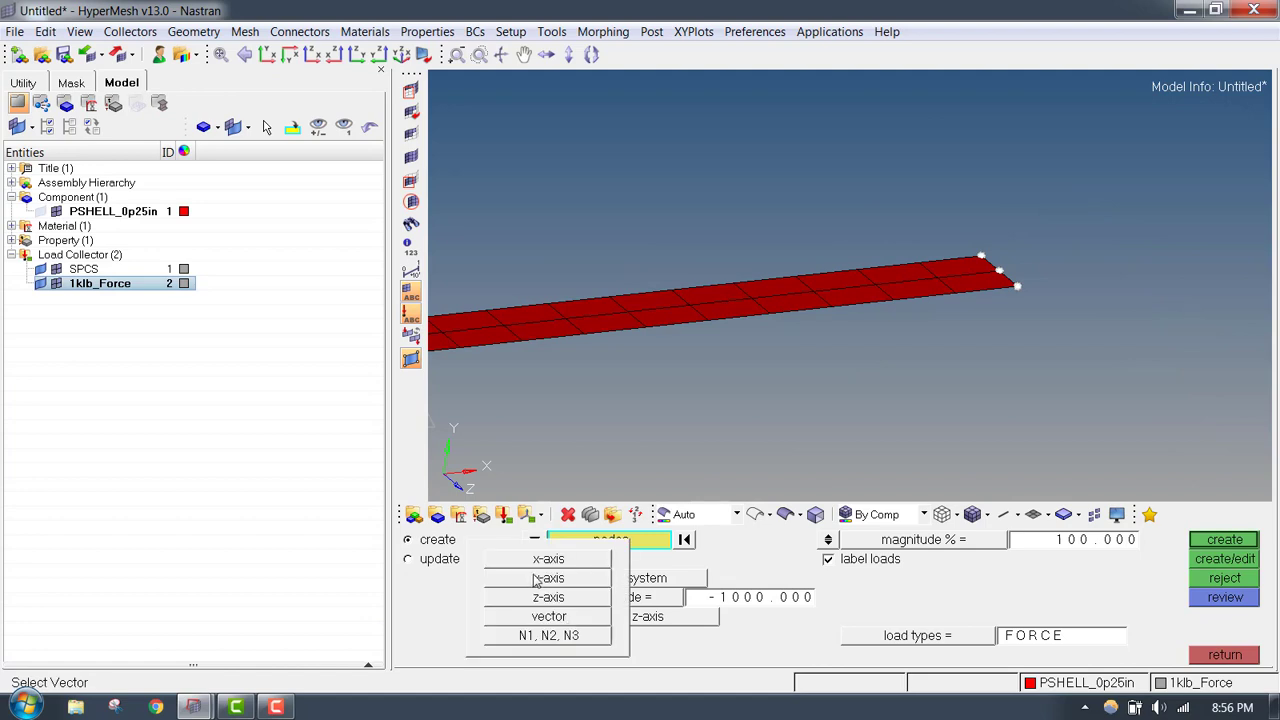
{"action": "left_click", "coordinate": [566, 580]}
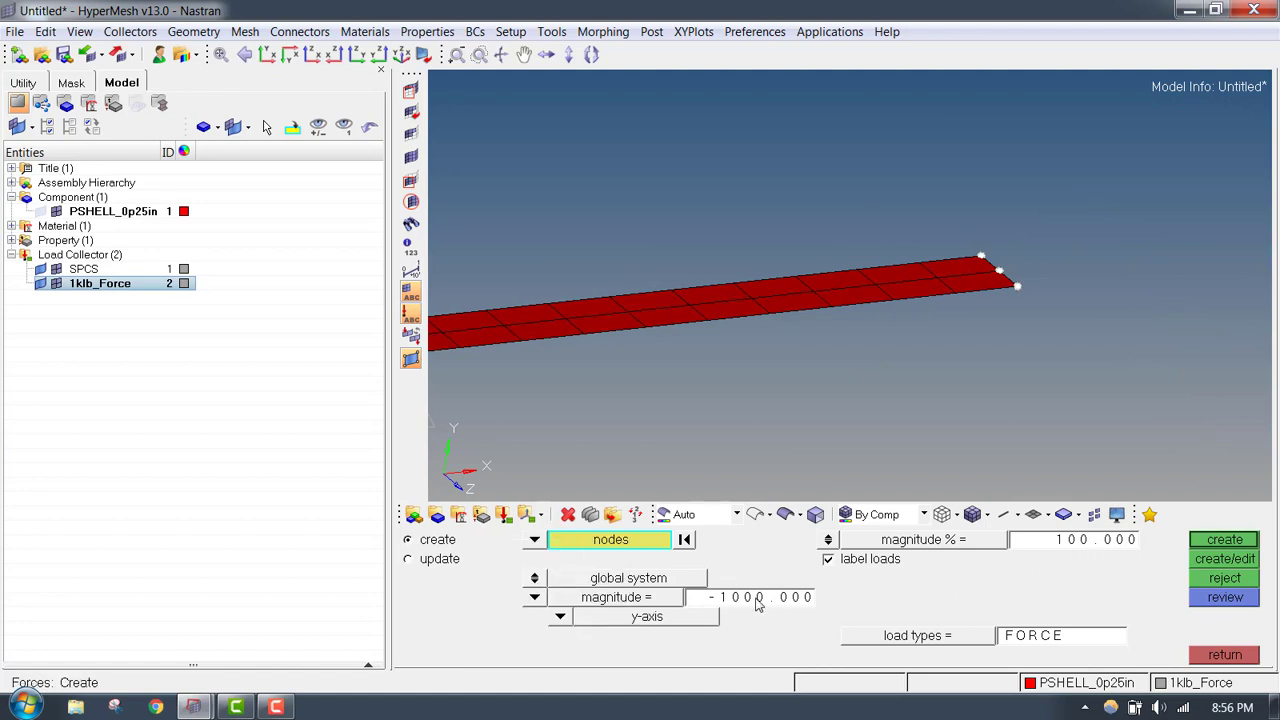
- Try creating the forces with a display magnitude of 1 %, and reject them
{"action": "left_click", "coordinate": [1088, 542]}
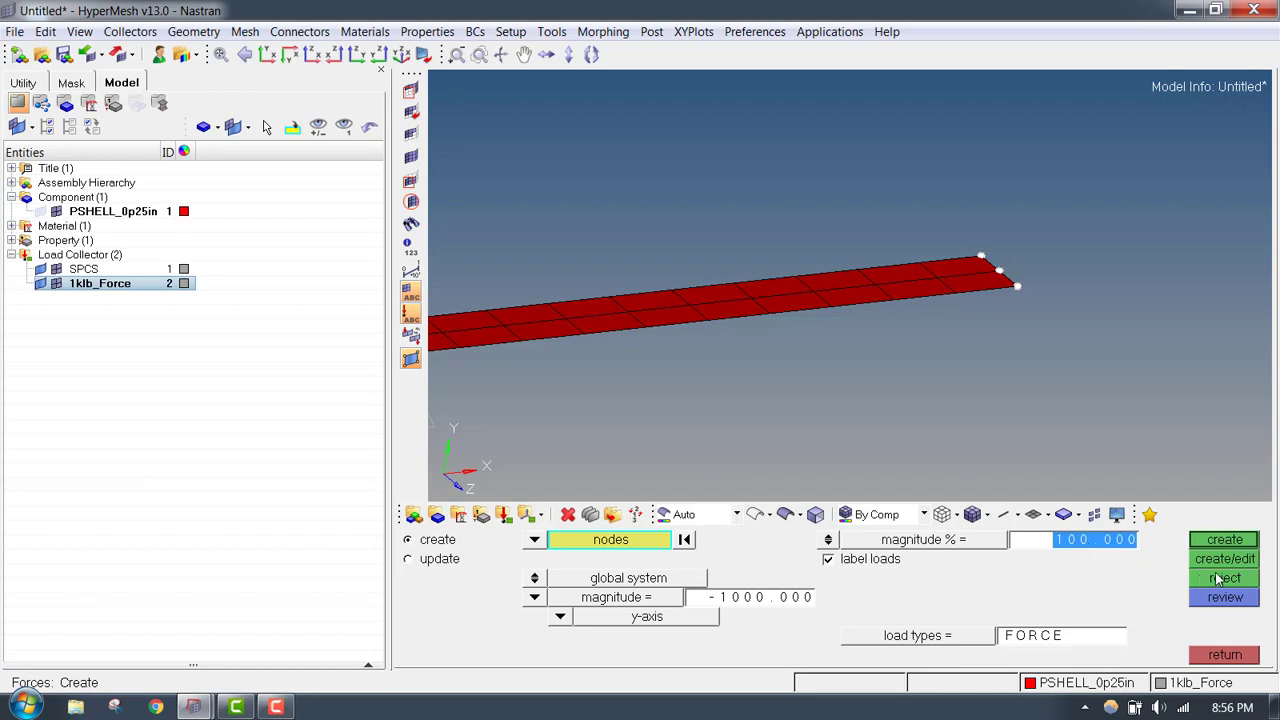
{"action": "type", "text": "1"}
{"action": "left_click", "coordinate": [1224, 540]}
{"action": "scroll", "coordinate": [1008, 290], "scroll_direction": "down", "scroll_amount": 5}
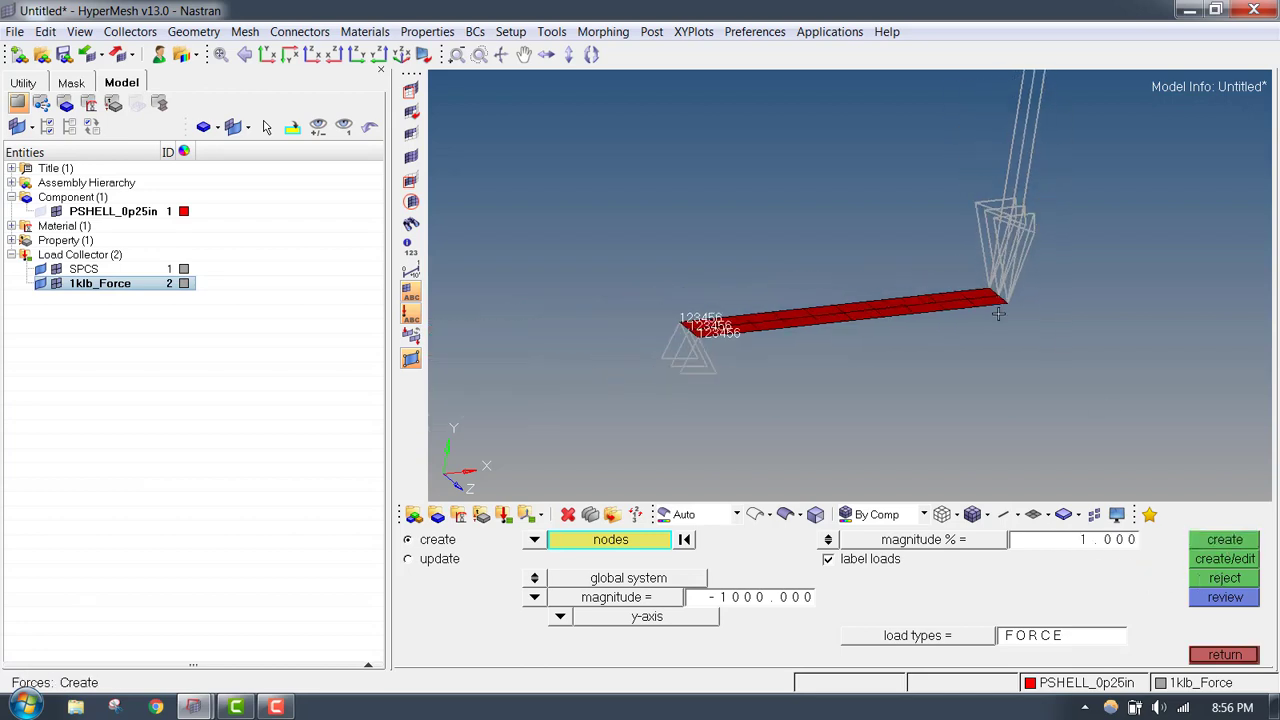
{"action": "left_click", "coordinate": [1224, 580]}
- Switch the force display to a uniform size of 1 and create the -1000 y-axis forces on the three selected nodes
{"action": "left_click", "coordinate": [1127, 540]}
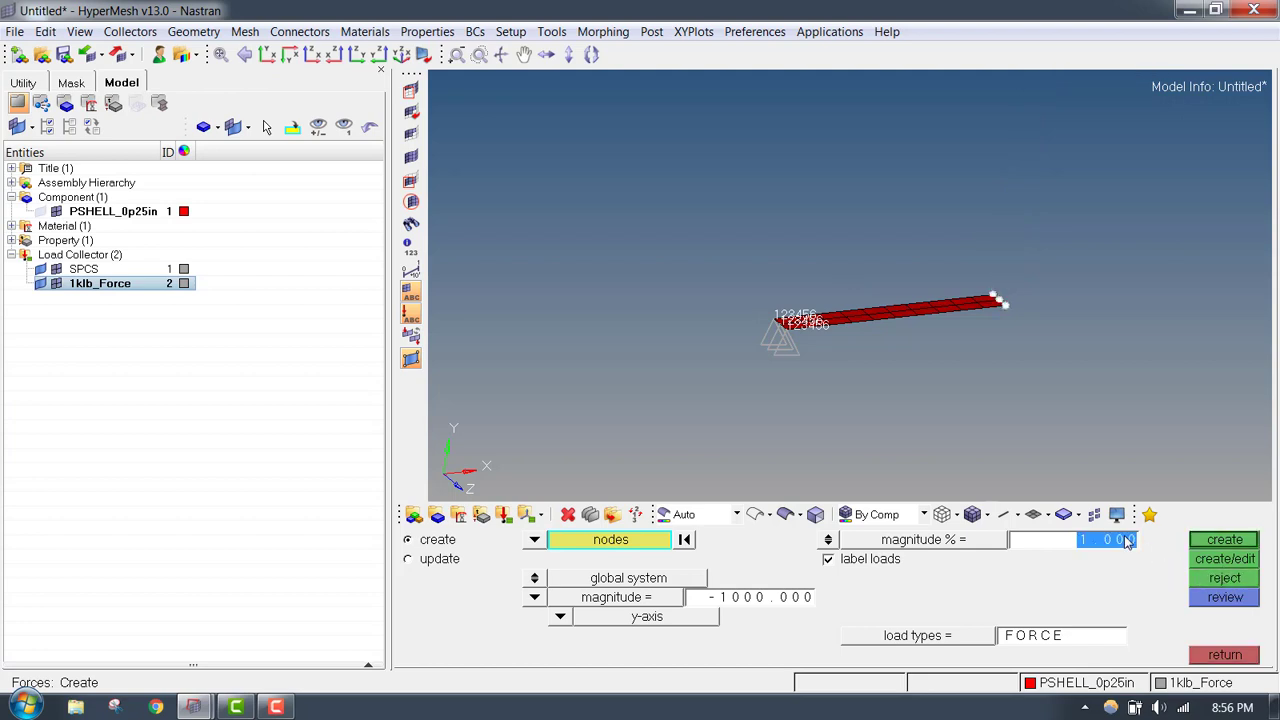
{"action": "type", "text": "0"}
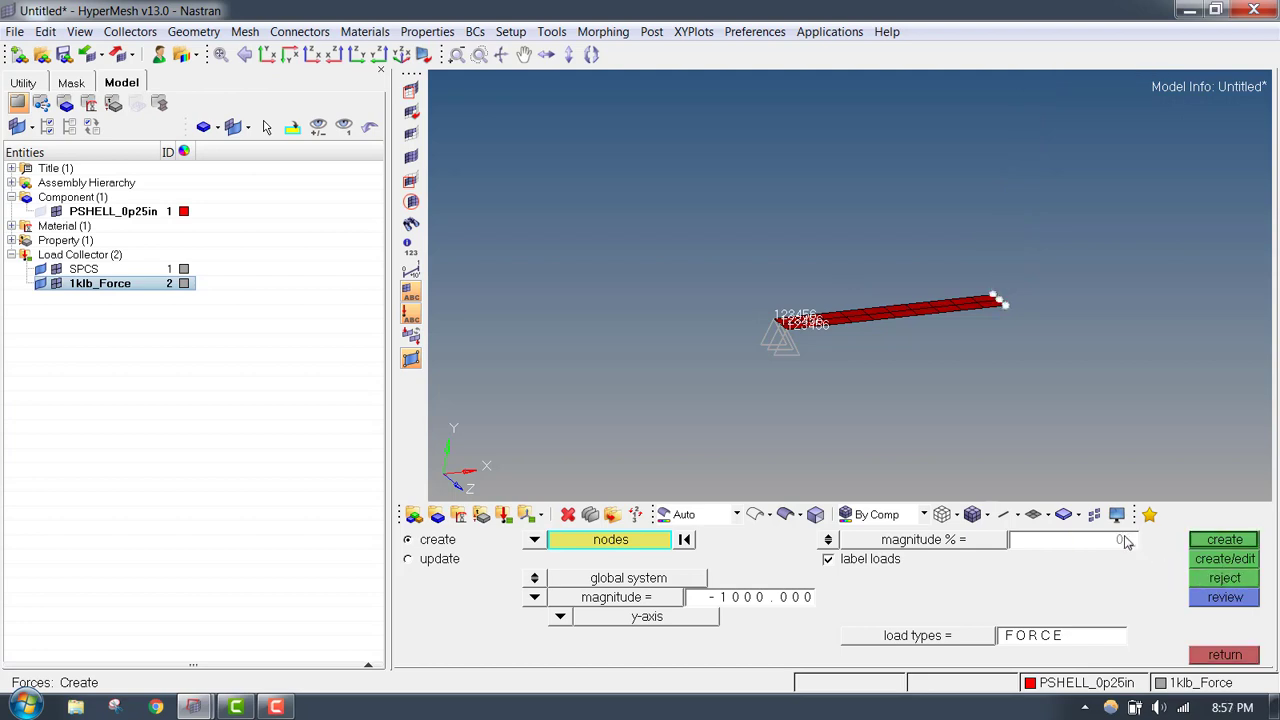
{"action": "left_click", "coordinate": [828, 540]}
{"action": "left_click", "coordinate": [828, 540]}
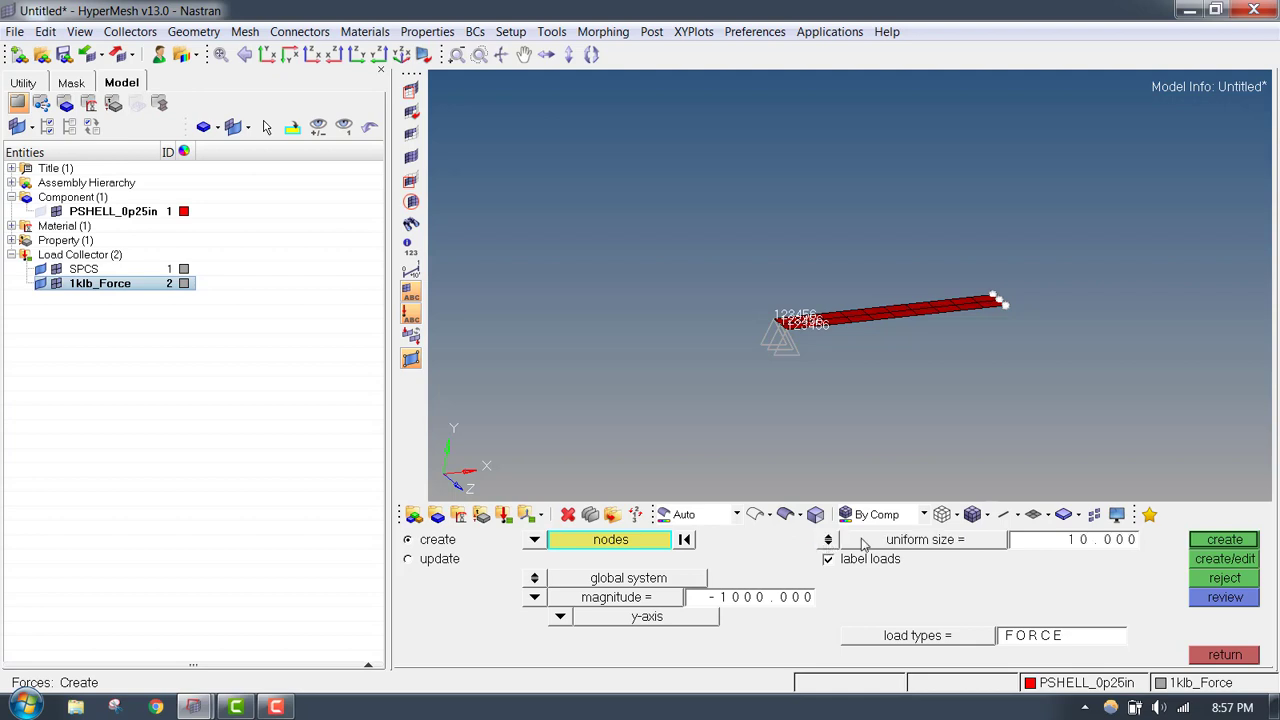
{"action": "left_click", "coordinate": [1095, 540]}
{"action": "type", "text": "1"}
{"action": "left_click", "coordinate": [1208, 539]}
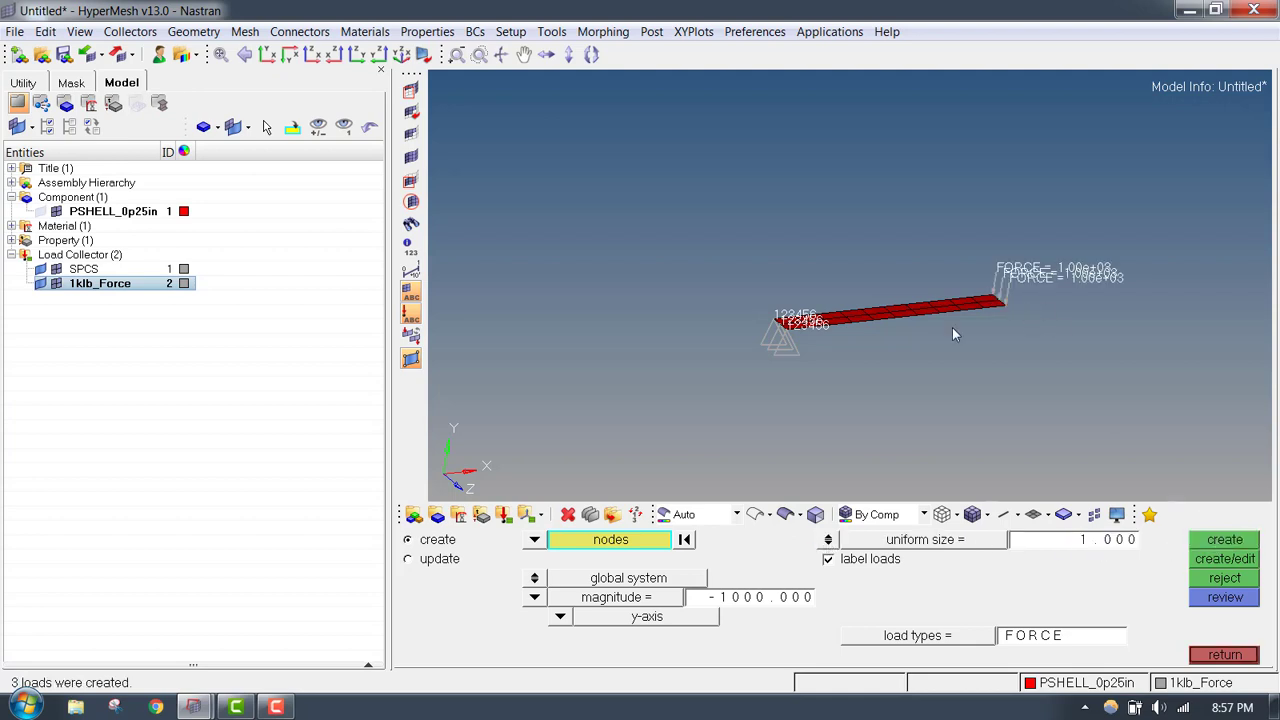
{"action": "scroll", "coordinate": [955, 325], "scroll_direction": "up", "scroll_amount": 5}
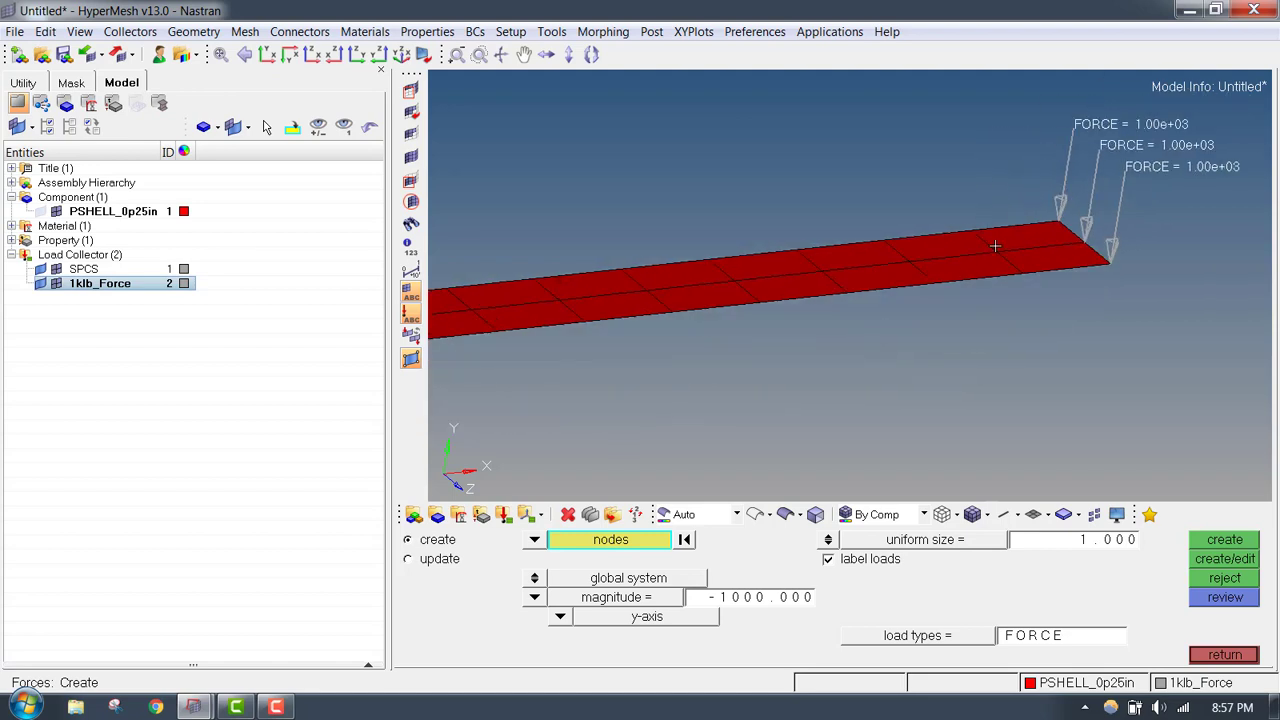
{"action": "scroll", "coordinate": [936, 270], "scroll_direction": "down", "scroll_amount": 3}
{"action": "left_click", "coordinate": [1254, 653]}
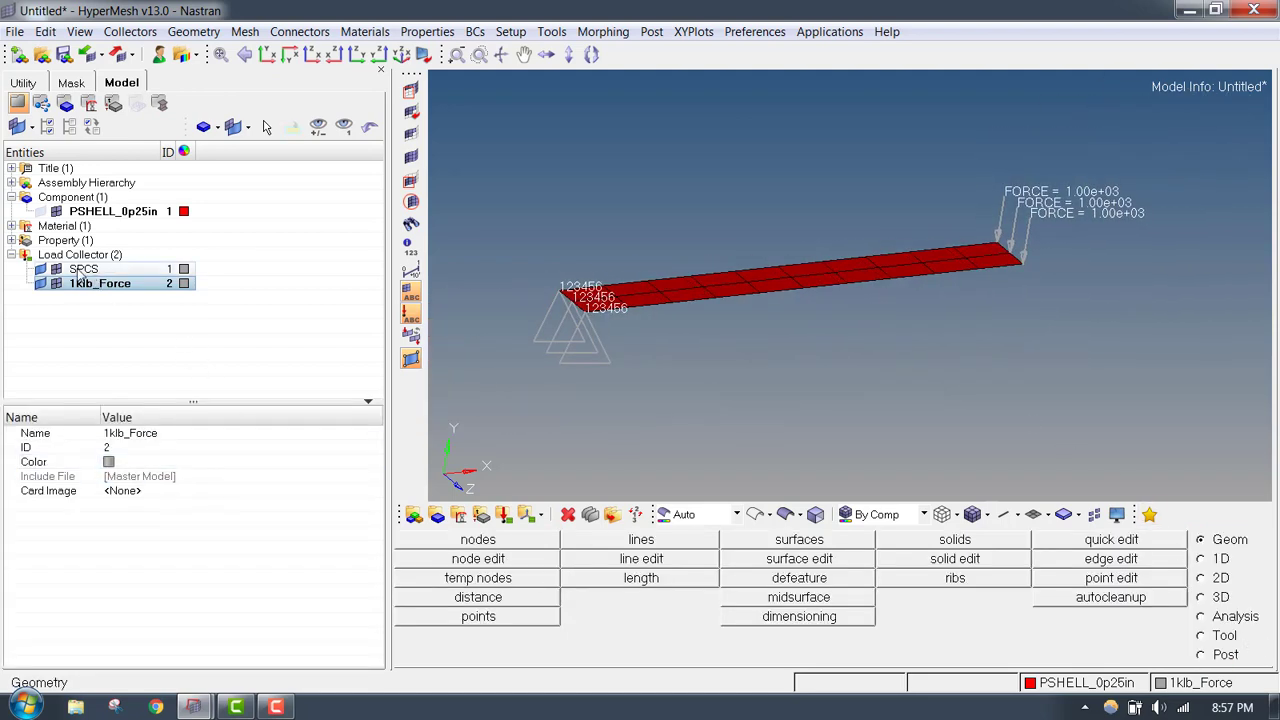
- Create a load step named Static_1klb_Force in the model
{"action": "left_click", "coordinate": [12, 255]}
{"action": "left_click", "coordinate": [12, 255]}
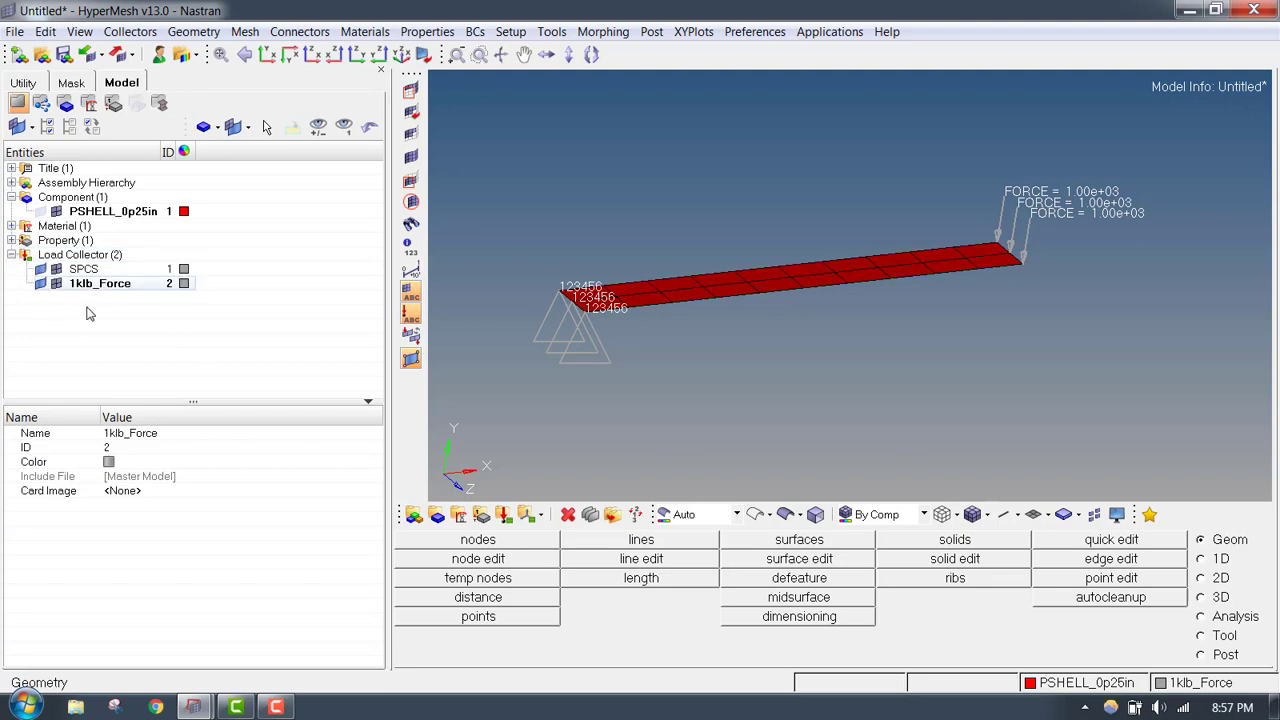
{"action": "right_click", "coordinate": [86, 283]}
{"action": "mouse_move", "coordinate": [158, 203]}
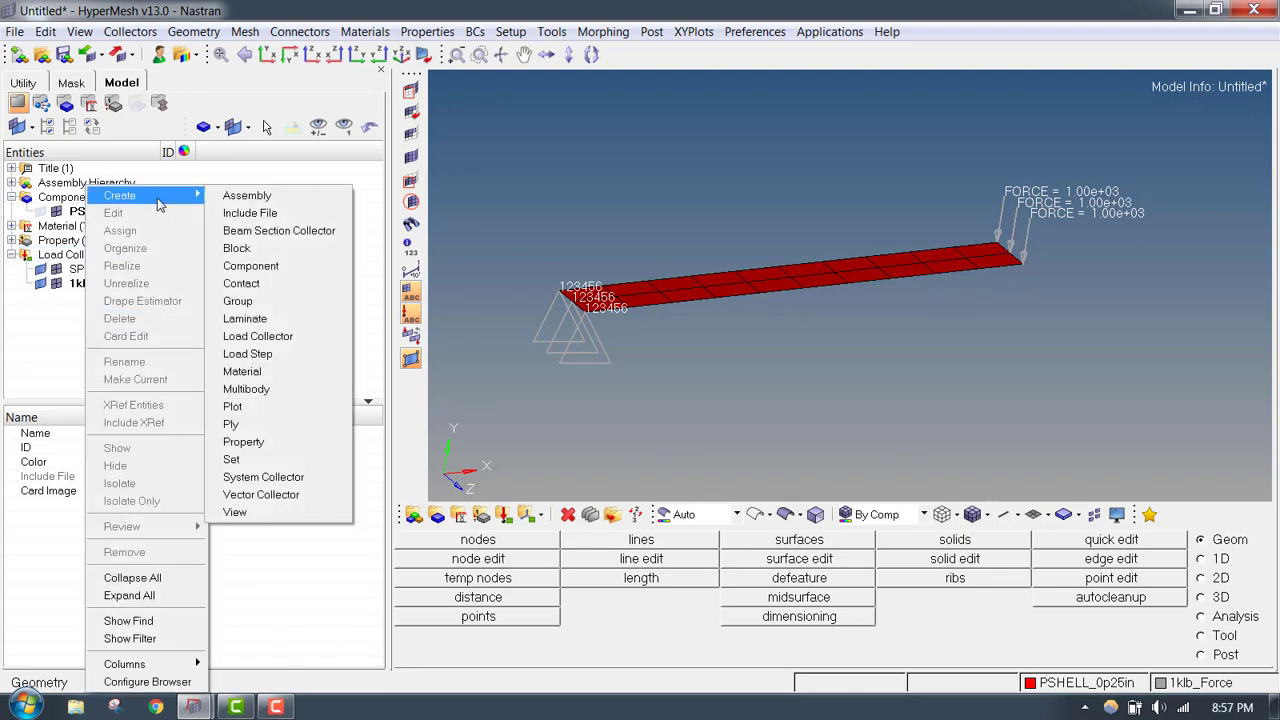
{"action": "left_click", "coordinate": [268, 355]}
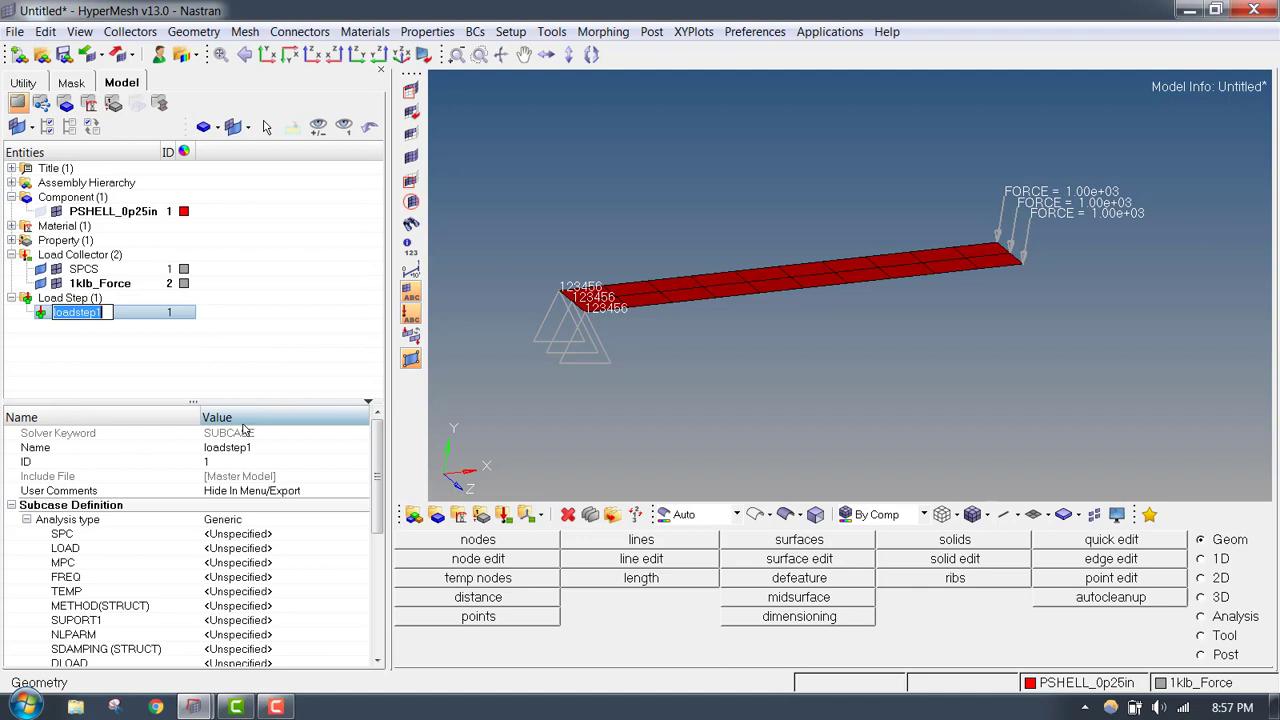
{"action": "type", "text": "s"}
{"action": "type", "text": "tatic_1klb_Force"}
{"action": "key", "text": "Return"}
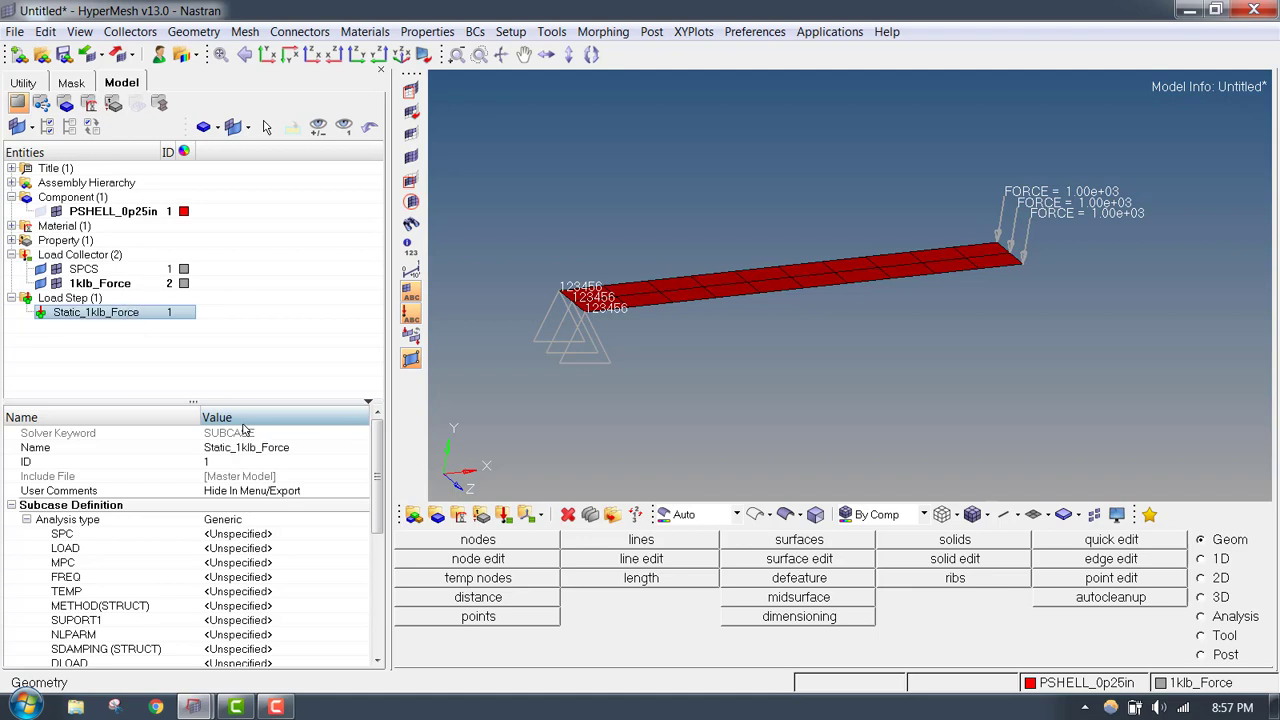
- Set the analysis type of the Static_1klb_Force load step to Linear Static
{"action": "left_click", "coordinate": [250, 519]}
{"action": "left_click", "coordinate": [362, 519]}
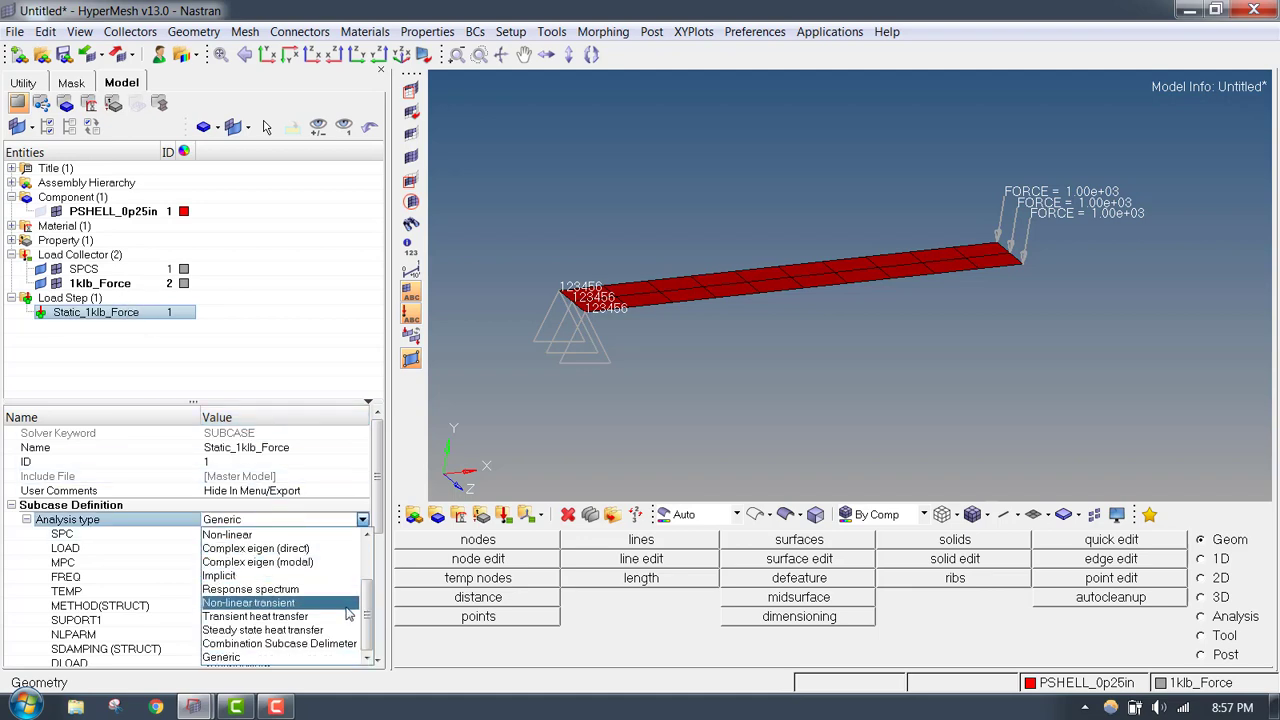
{"action": "scroll", "coordinate": [340, 600], "scroll_direction": "up", "scroll_amount": 3}
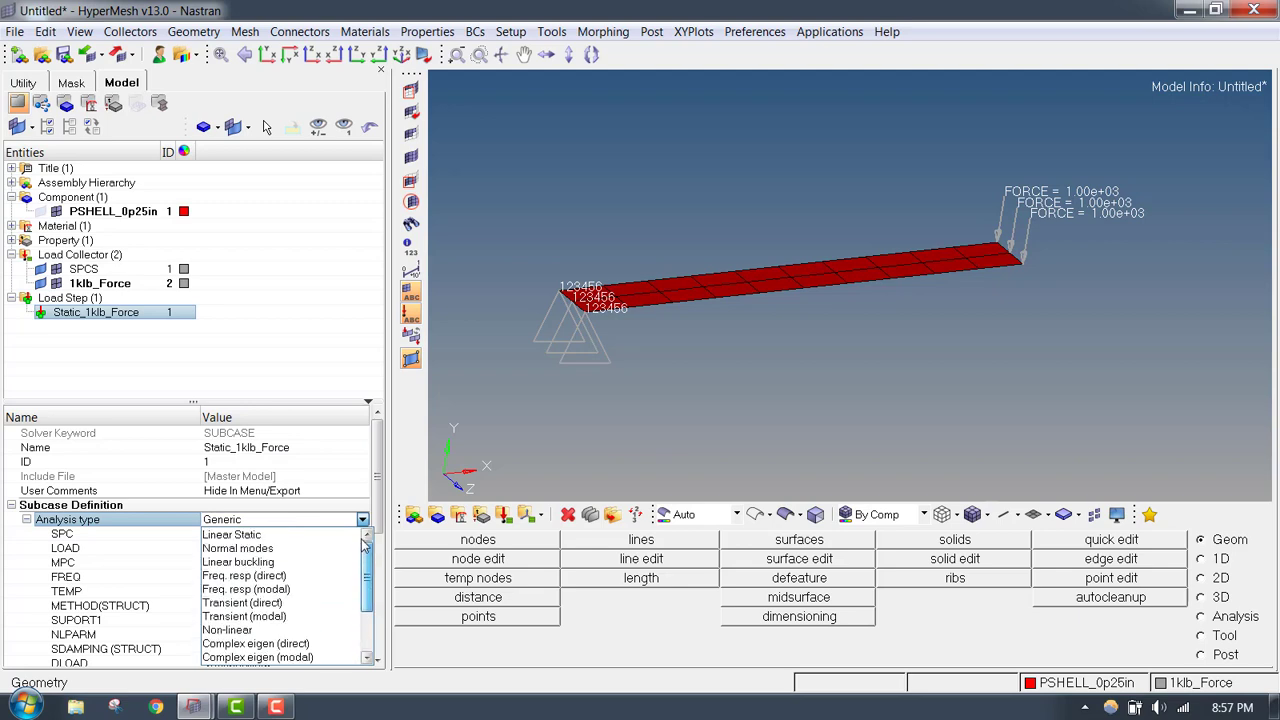
{"action": "left_click", "coordinate": [294, 536]}
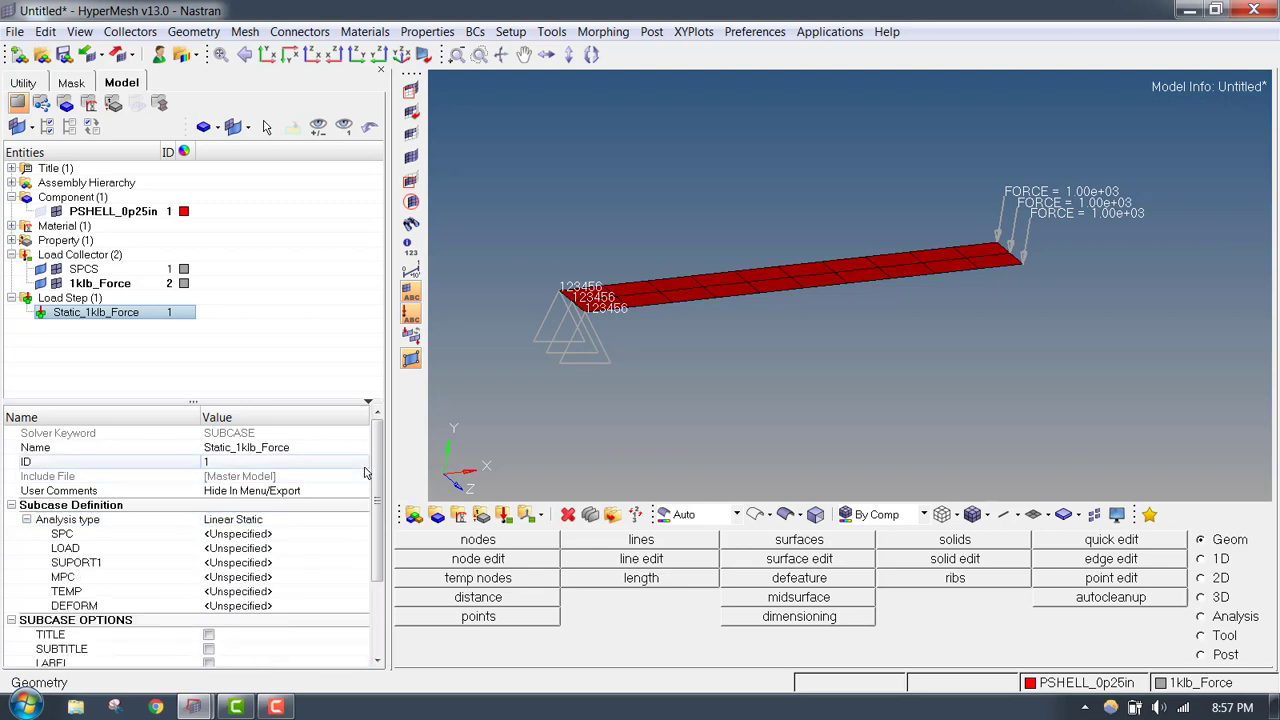
- Assign the SPCS load collector as the load step's SPC and 1klb_Force as its LOAD
{"action": "left_click", "coordinate": [311, 538]}
{"action": "left_click", "coordinate": [296, 538]}
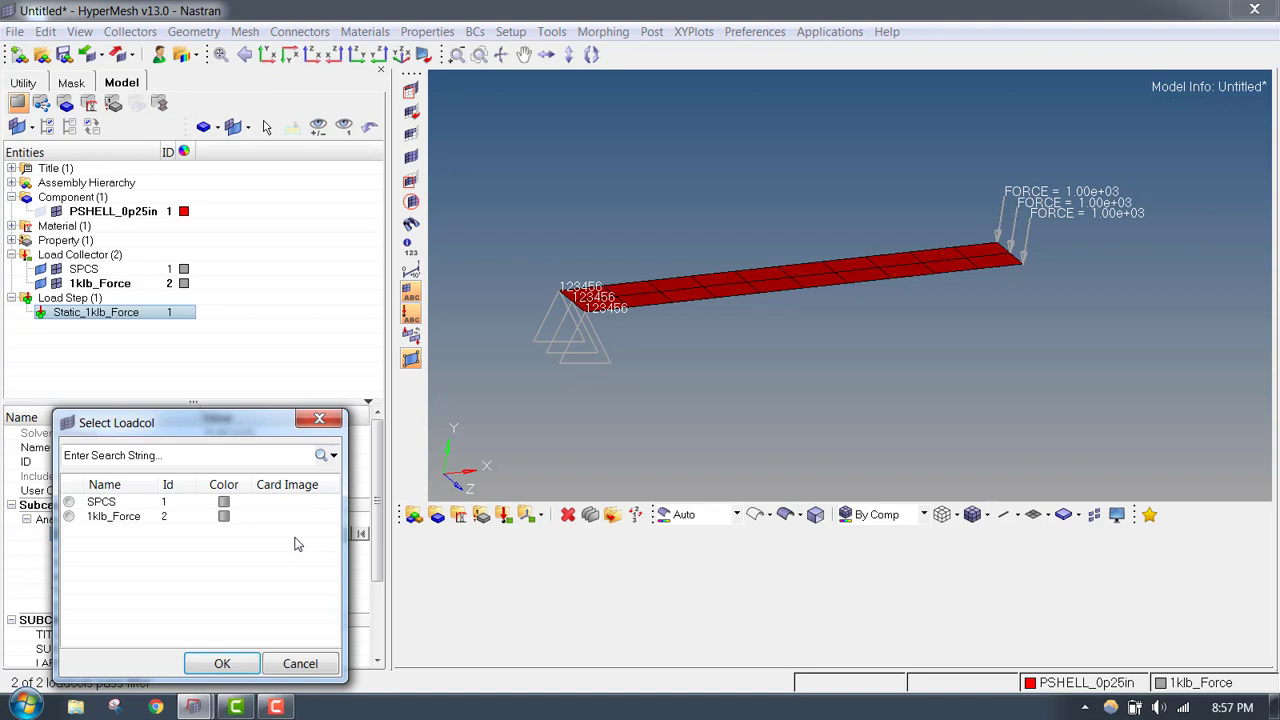
{"action": "left_click", "coordinate": [100, 502]}
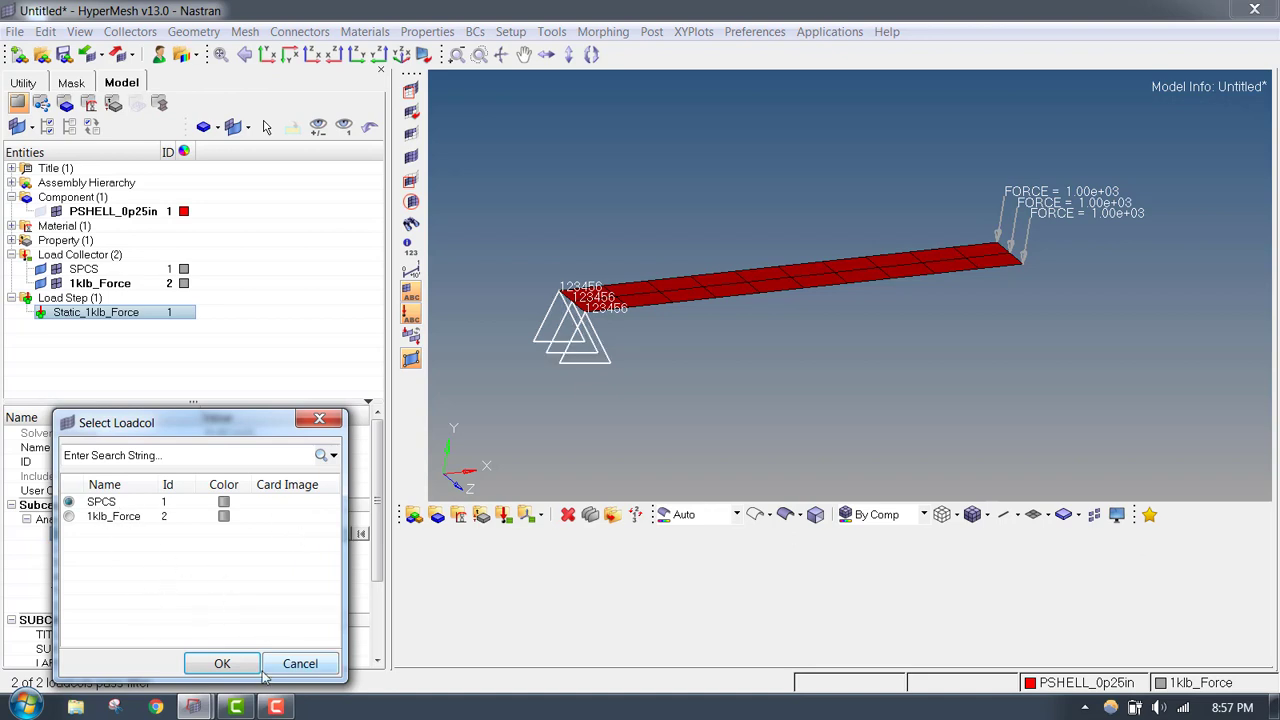
{"action": "left_click", "coordinate": [222, 663]}
{"action": "left_click", "coordinate": [280, 549]}
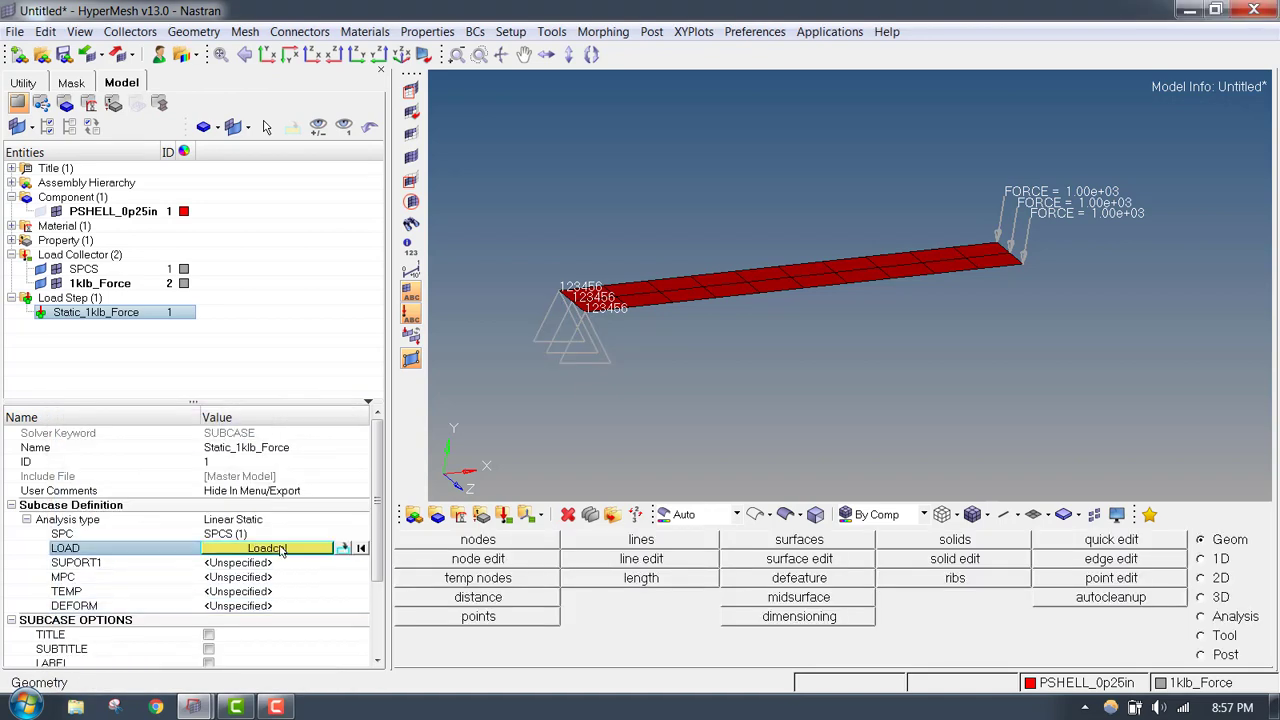
{"action": "left_click", "coordinate": [280, 549]}
{"action": "left_click", "coordinate": [114, 516]}
{"action": "left_click", "coordinate": [224, 663]}
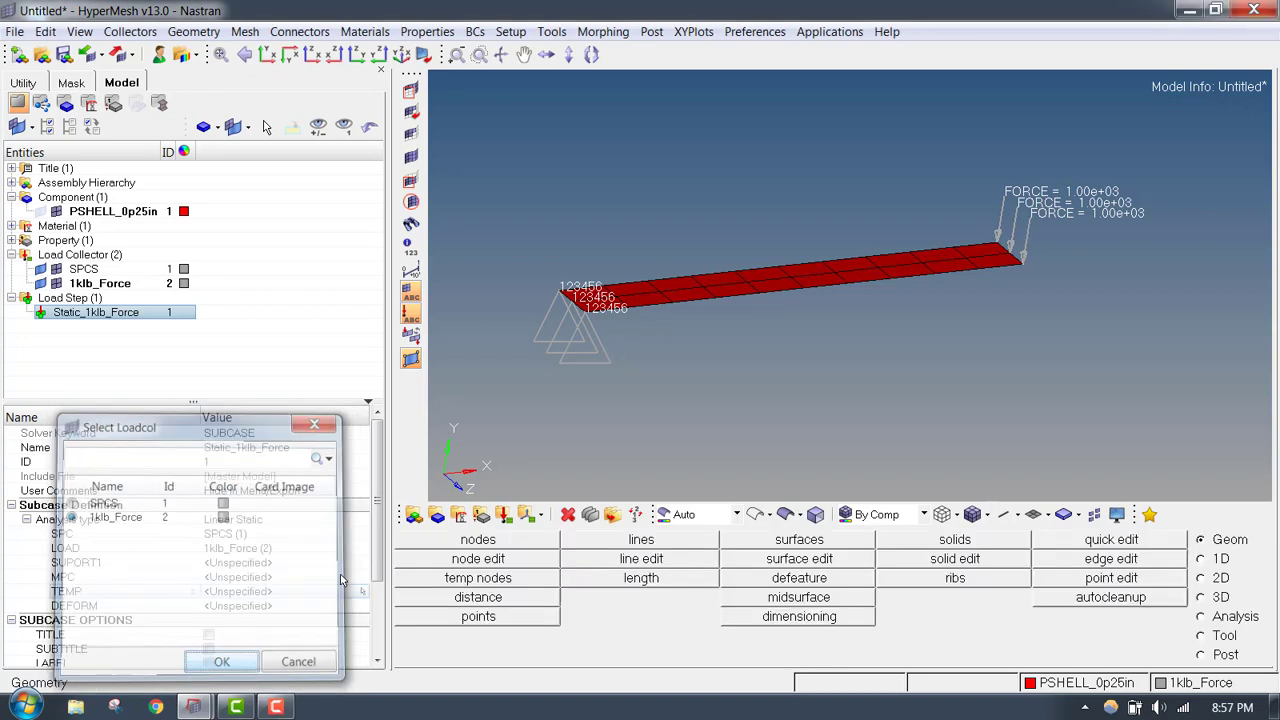
- Enable the OUTPUT subcase option of the load step and look through its available output requests
{"action": "scroll", "coordinate": [365, 610], "scroll_direction": "down", "scroll_amount": 3}
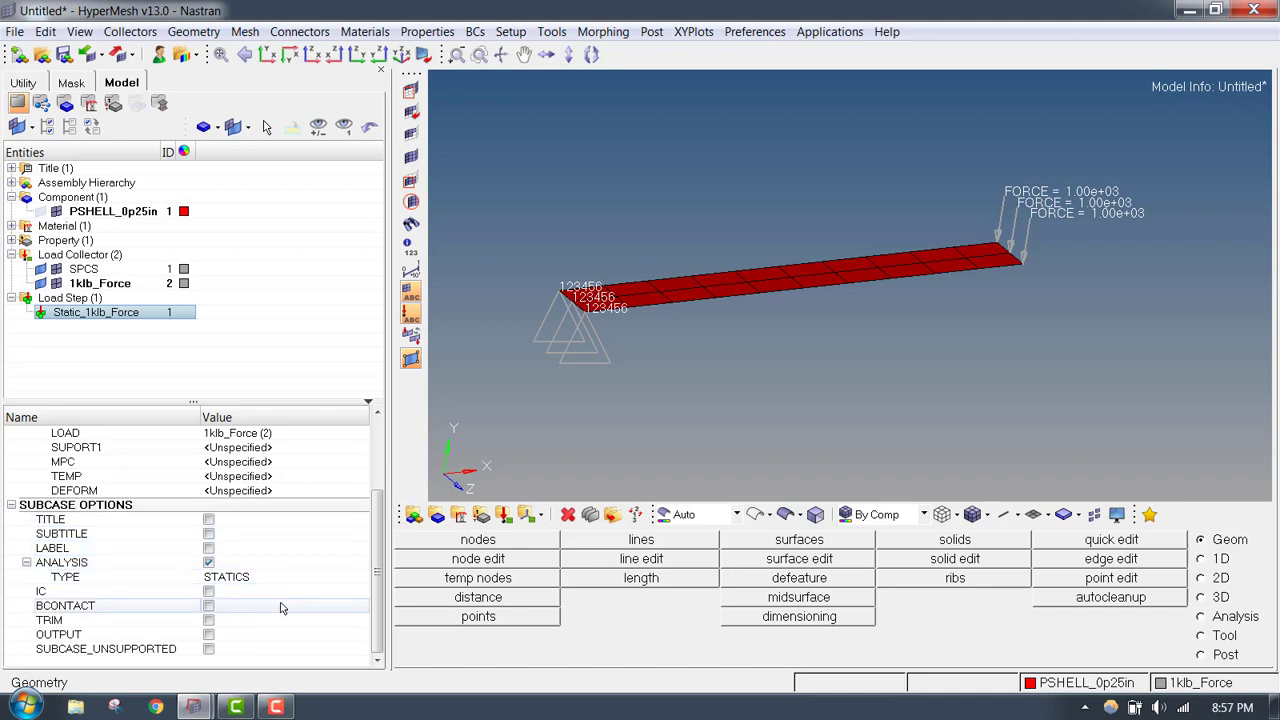
{"action": "left_click", "coordinate": [208, 634]}
{"action": "left_click_drag", "start_coordinate": [383, 505], "coordinate": [384, 622]}
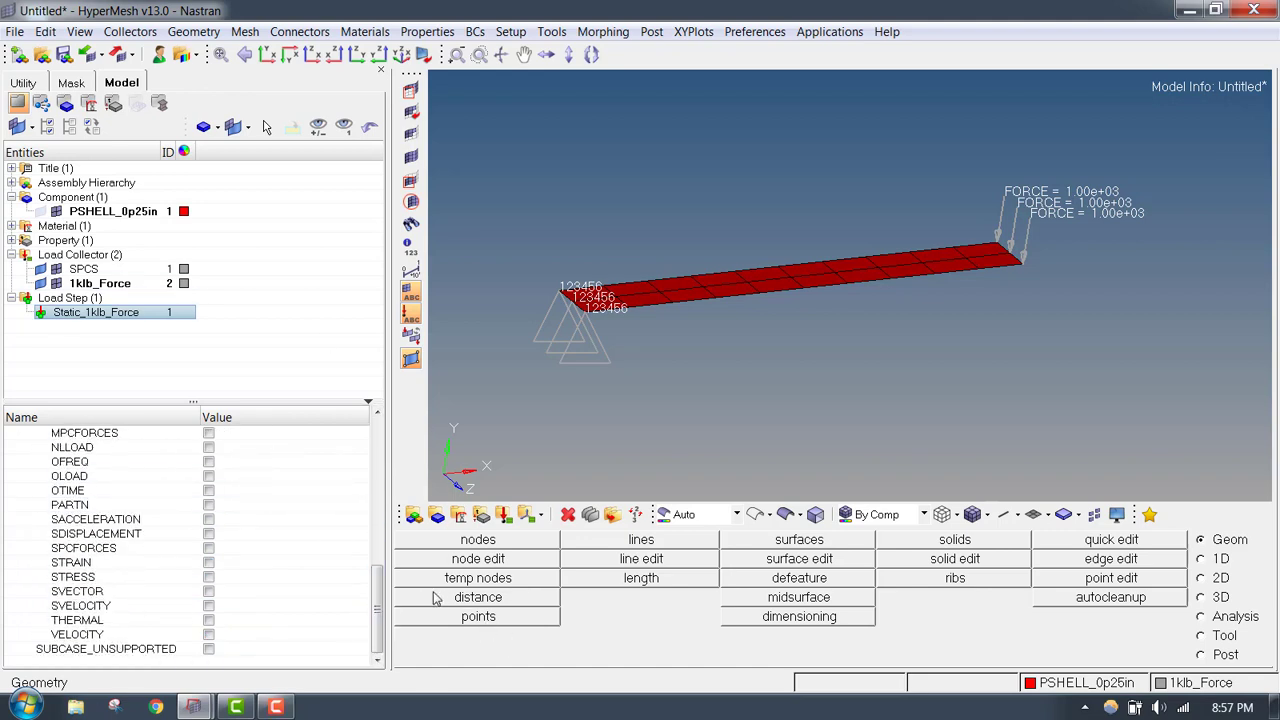
{"action": "left_click_drag", "start_coordinate": [379, 612], "coordinate": [380, 593]}
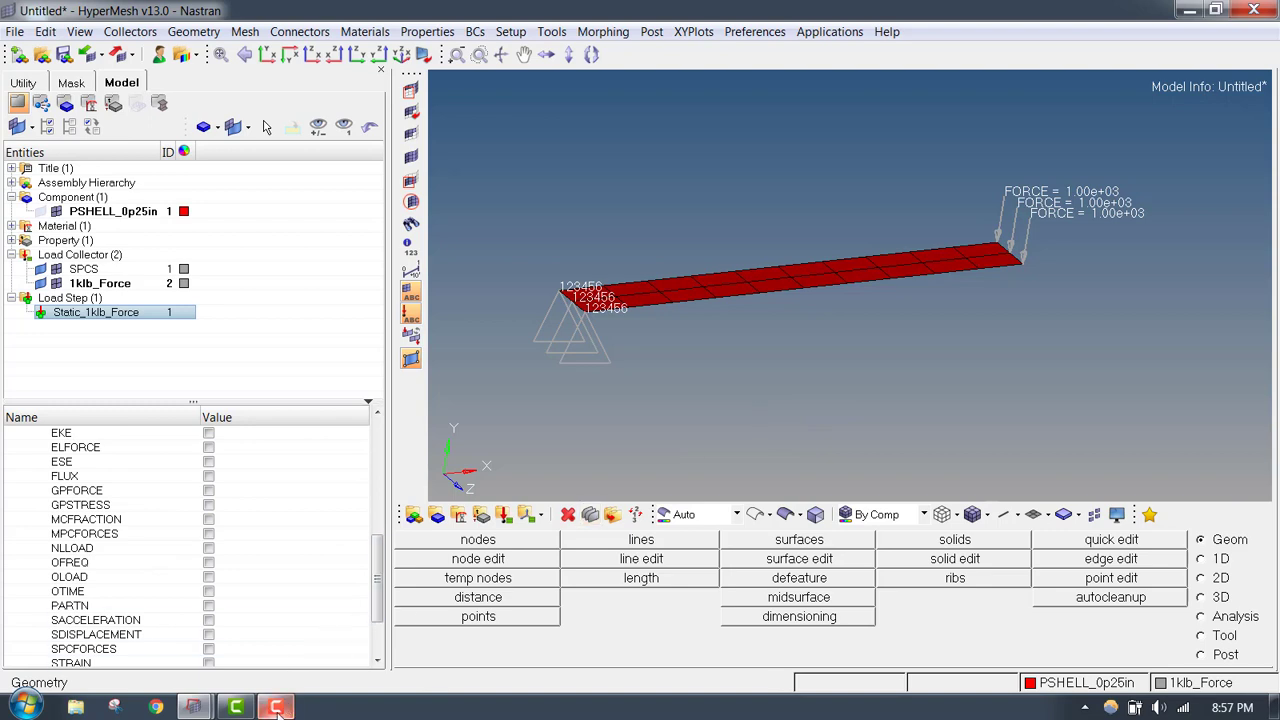
{"action": "mouse_move", "coordinate": [277, 707]}
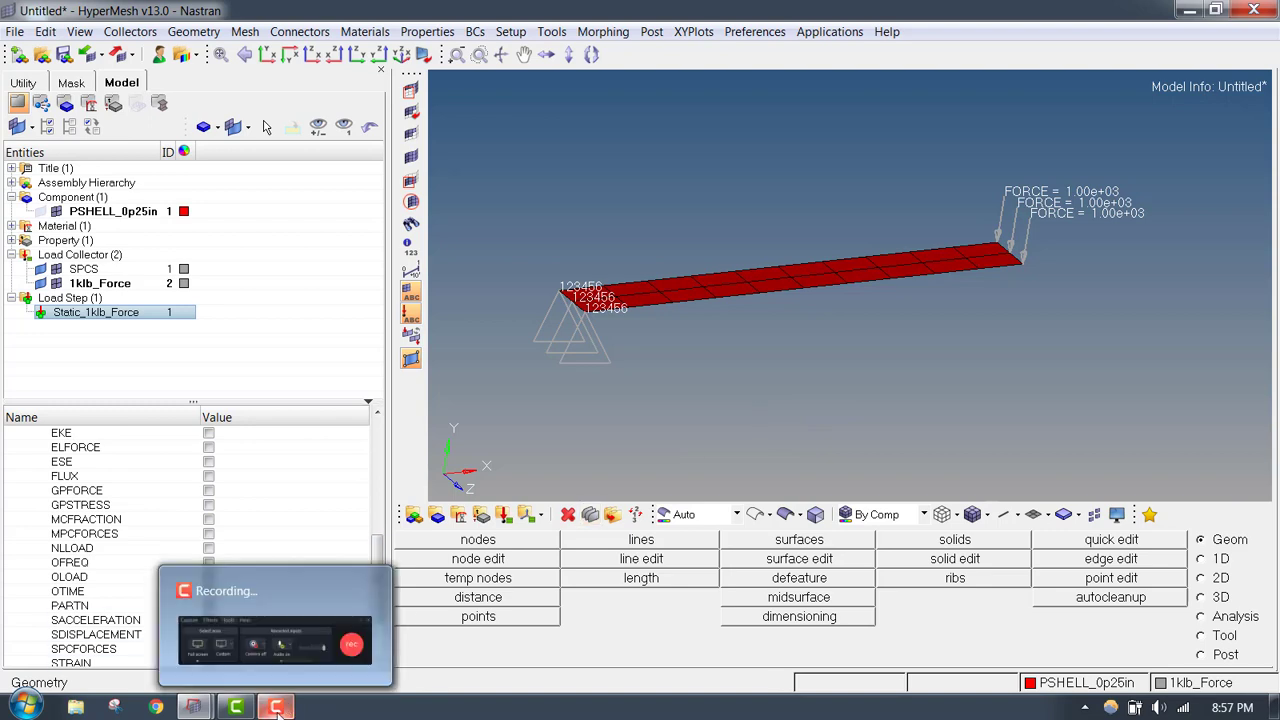
{"action": "left_click", "coordinate": [277, 707]}
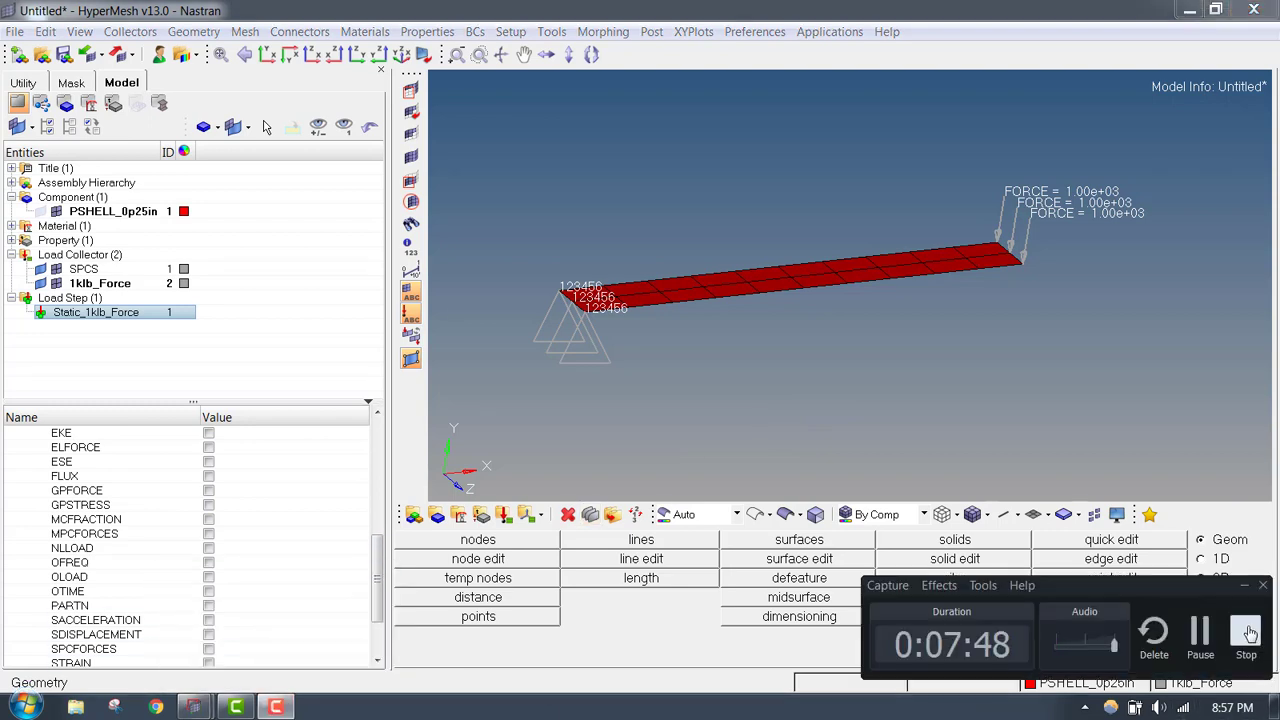